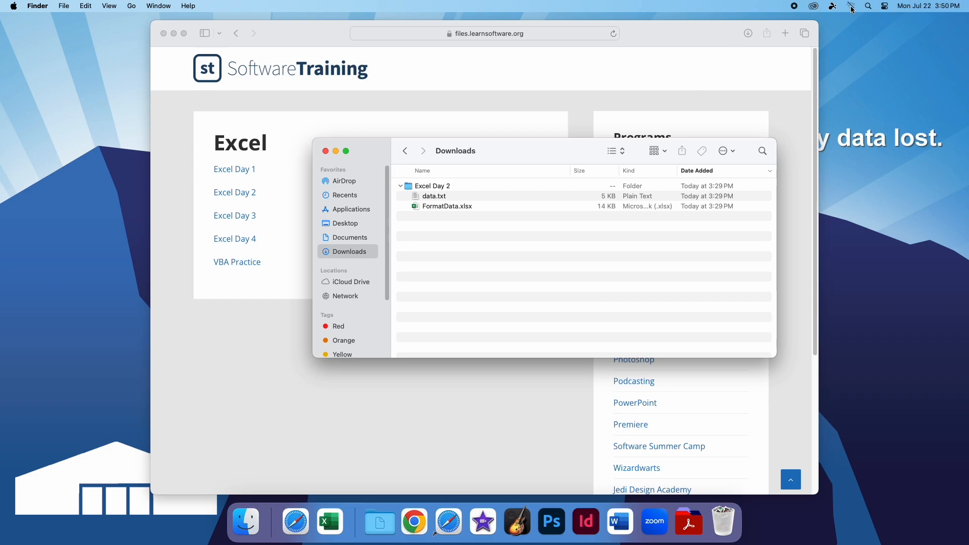
Find and launch Microsoft Excel, and create a new blank workbook
click(870, 8)
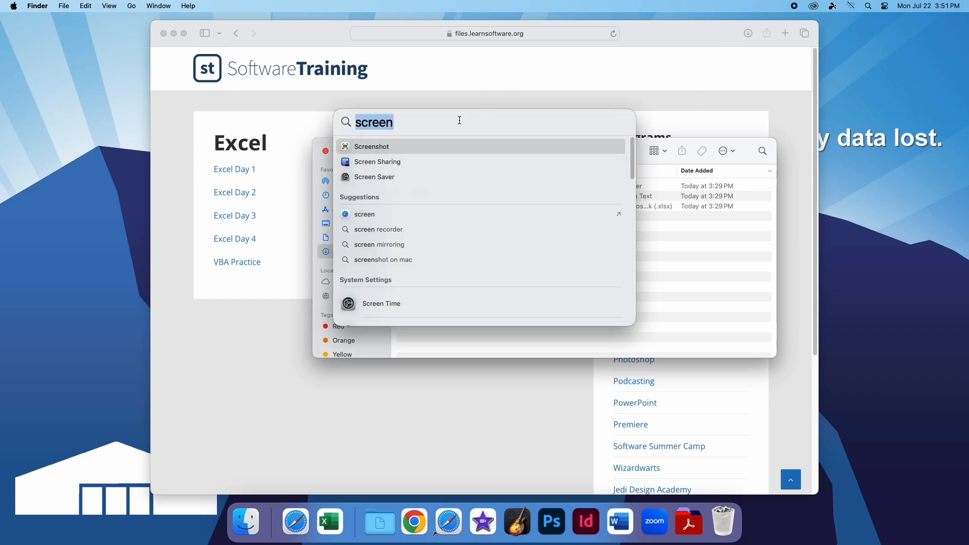
text(excel)
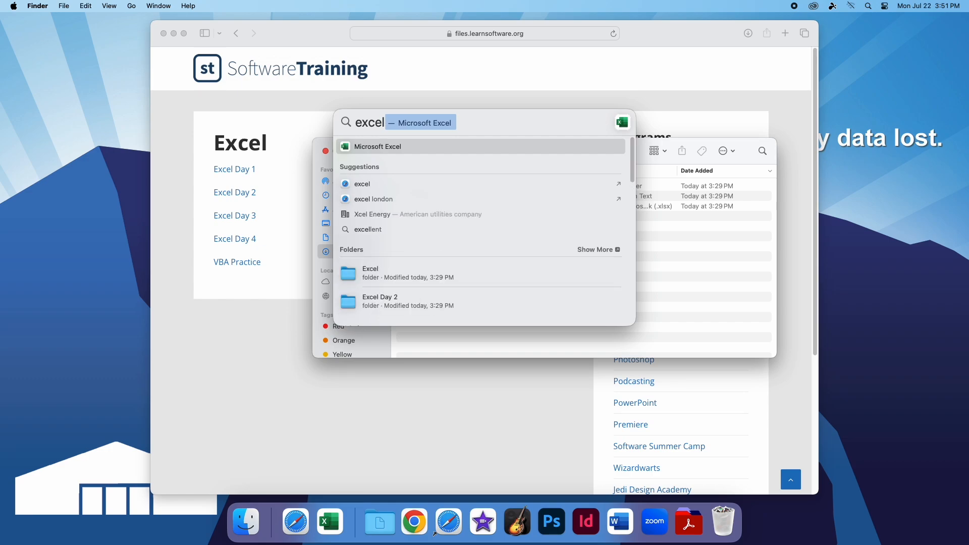
key(Escape)
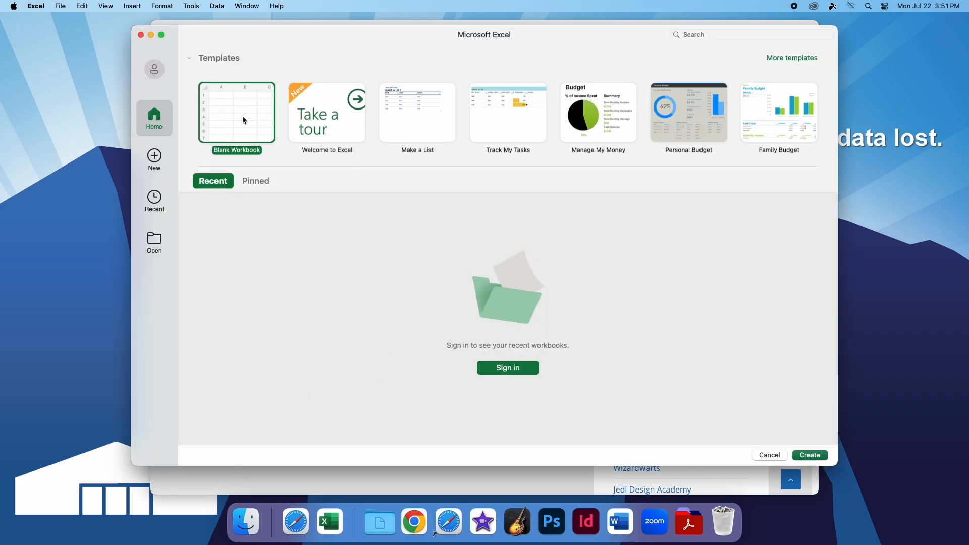
drag(374, 29, 362, 68)
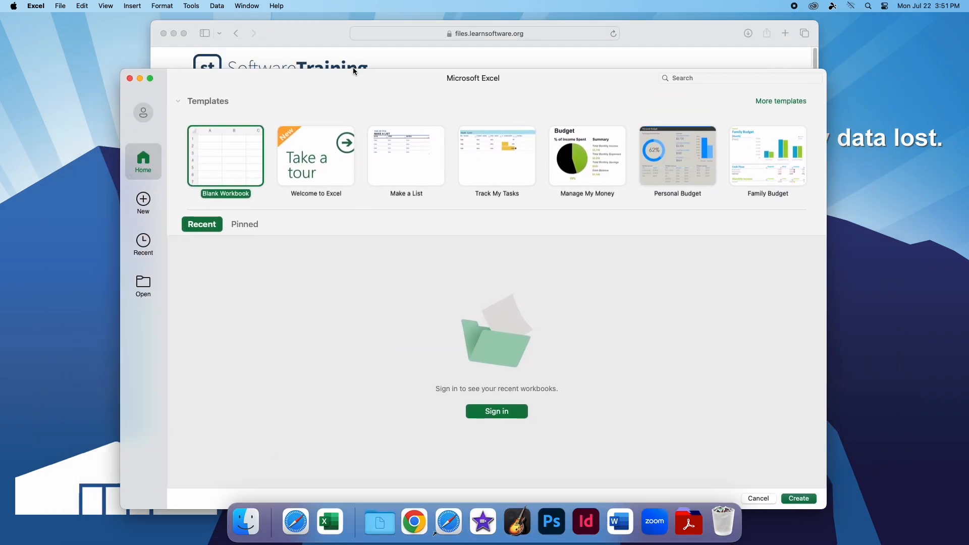
double_click(237, 161)
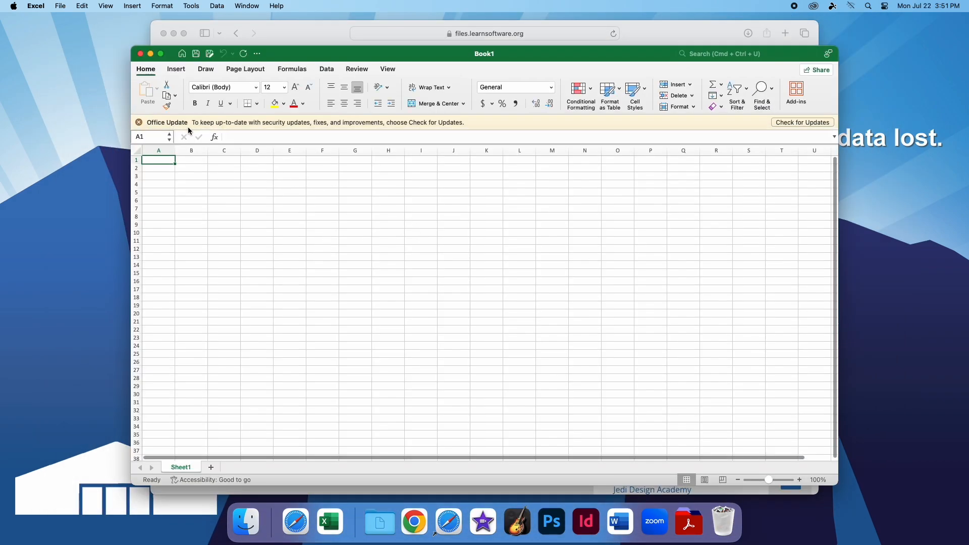
Dismiss the Office update notice and expand the new workbook's window to full screen
click(138, 122)
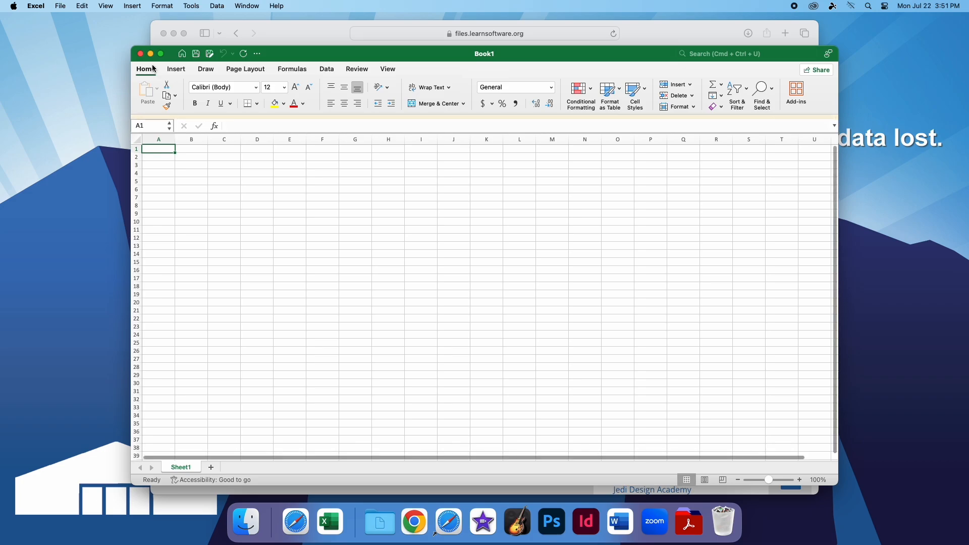
click(160, 54)
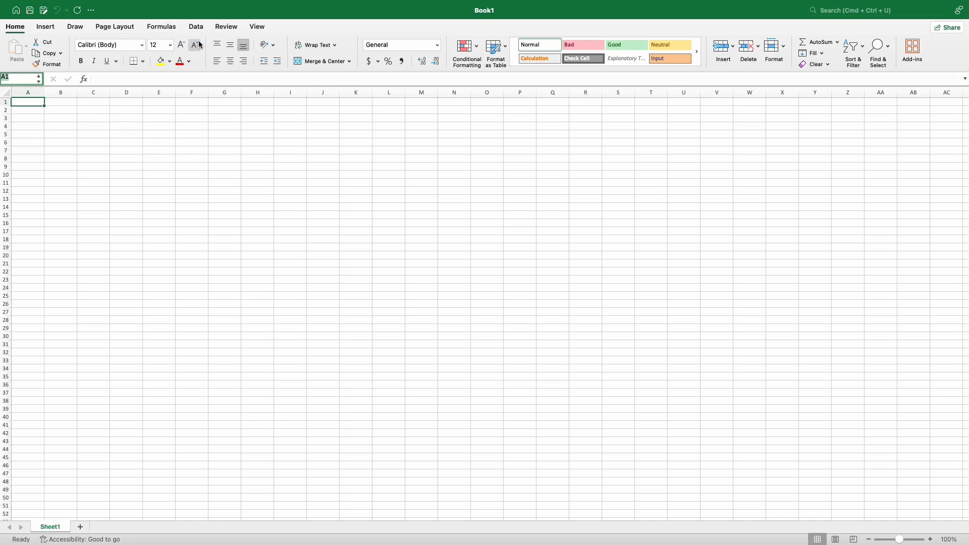
Dismiss the Power Query introduction and start a data import with Text/CSV as the source
click(197, 26)
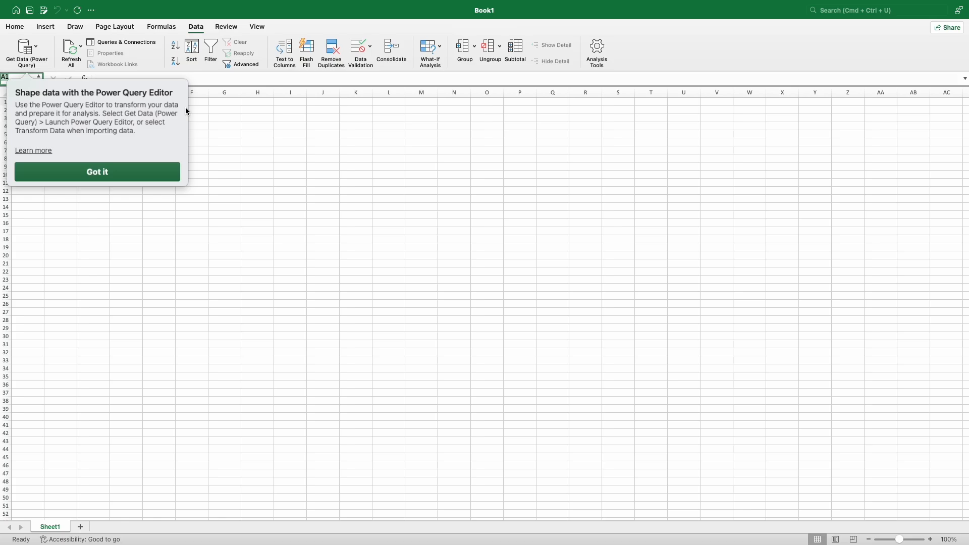
click(118, 170)
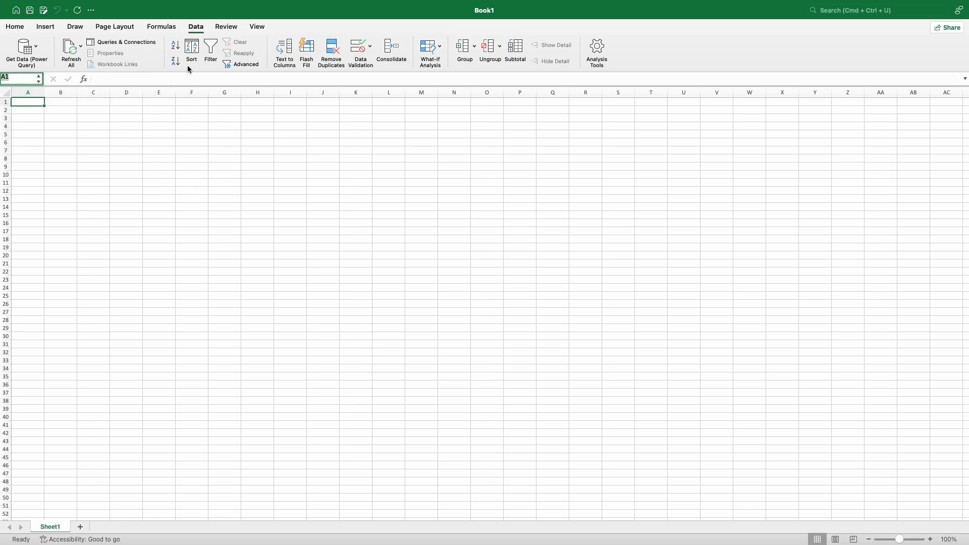
click(20, 44)
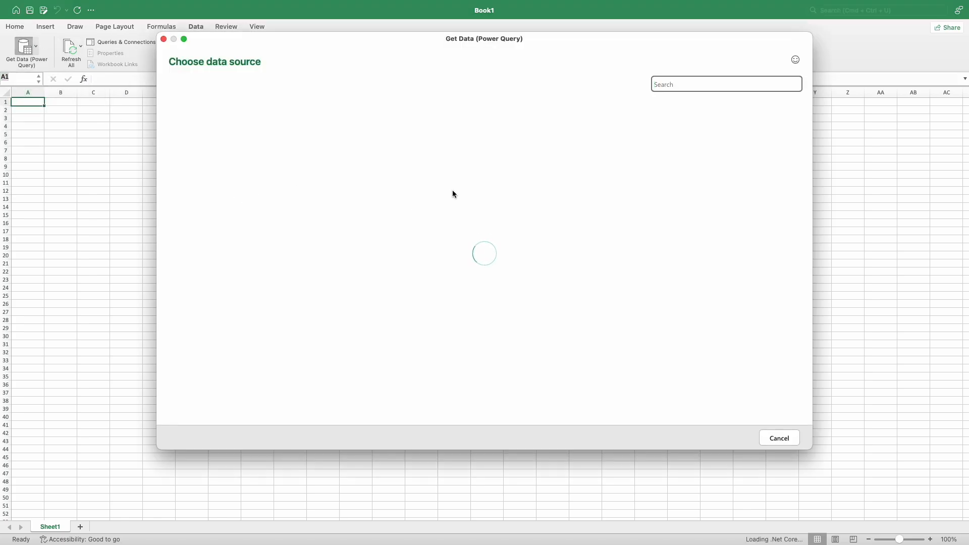
click(422, 181)
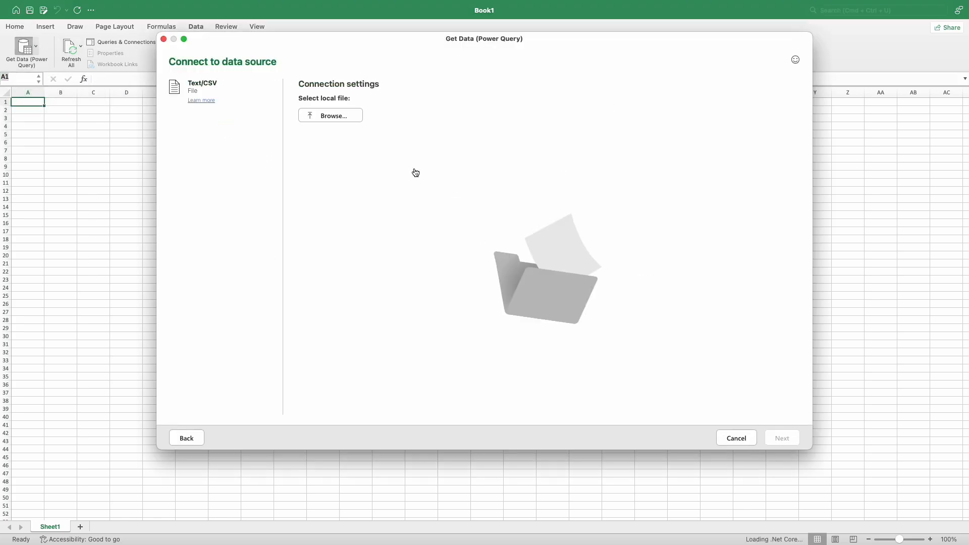
Choose data.txt from the Excel Day 2 folder as the local file and continue to its data preview
click(344, 115)
click(424, 105)
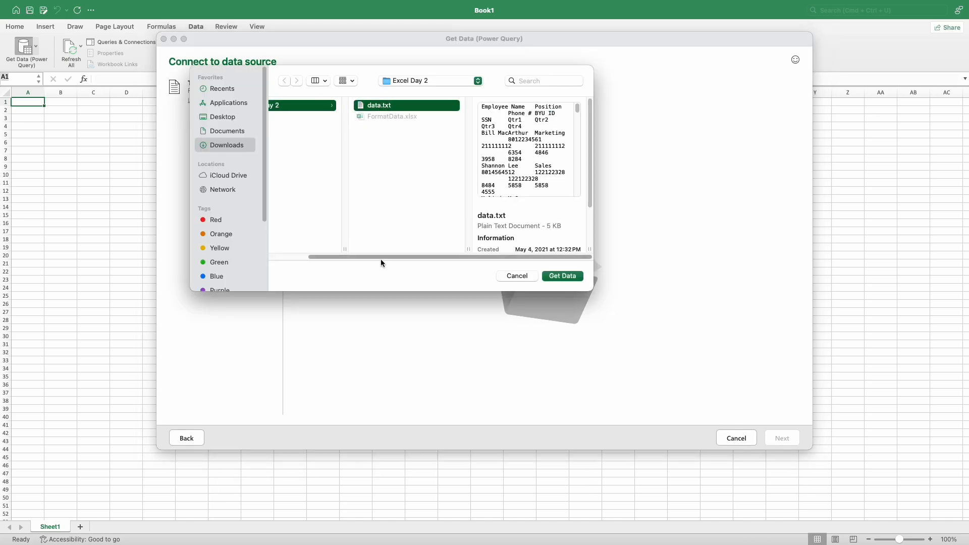
drag(382, 257, 342, 265)
click(561, 277)
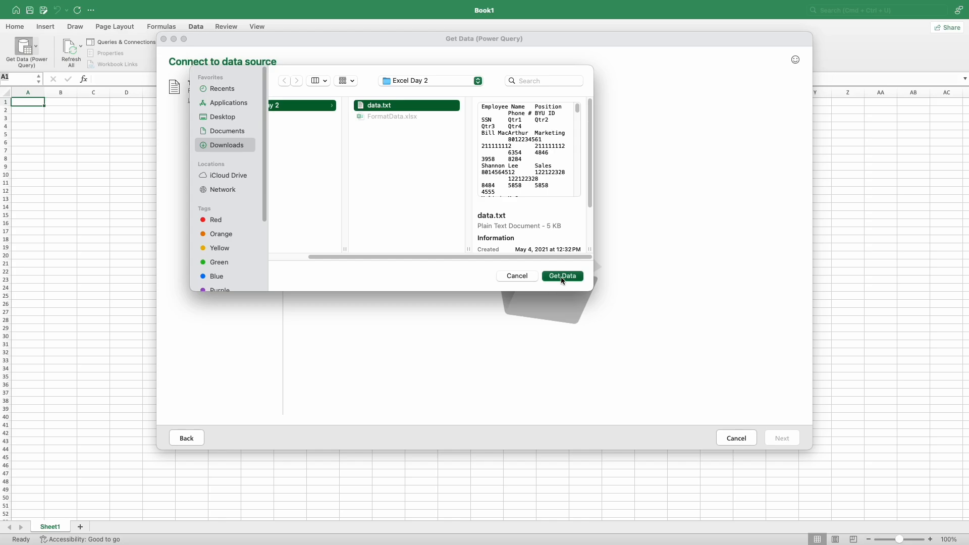
click(796, 438)
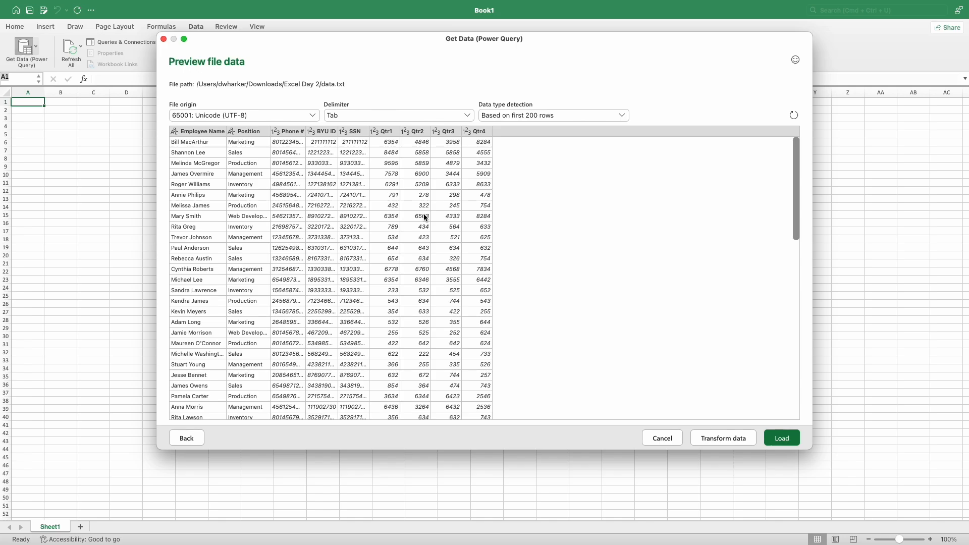
Keep Tab as the delimiter and open the previewed data for transformation in the Power Query Editor
click(391, 116)
click(391, 116)
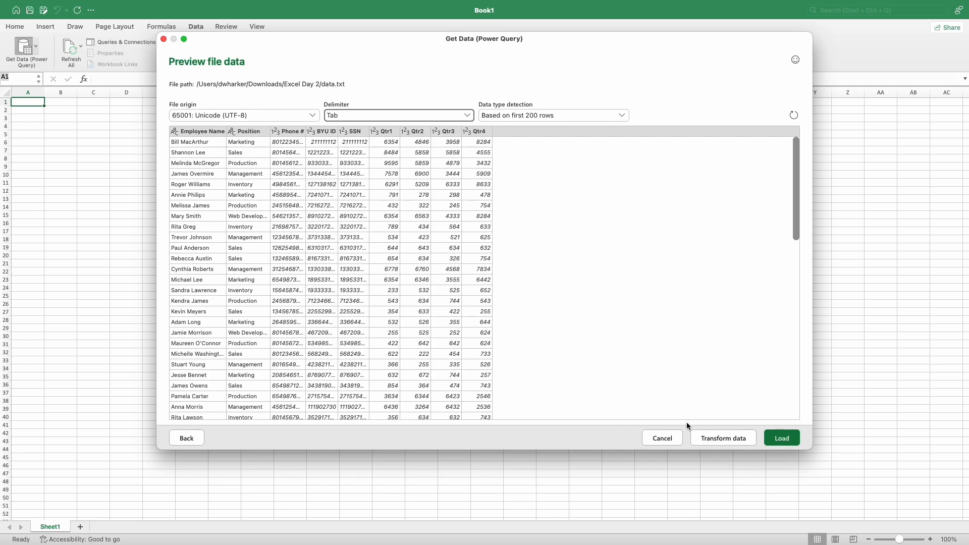
click(719, 438)
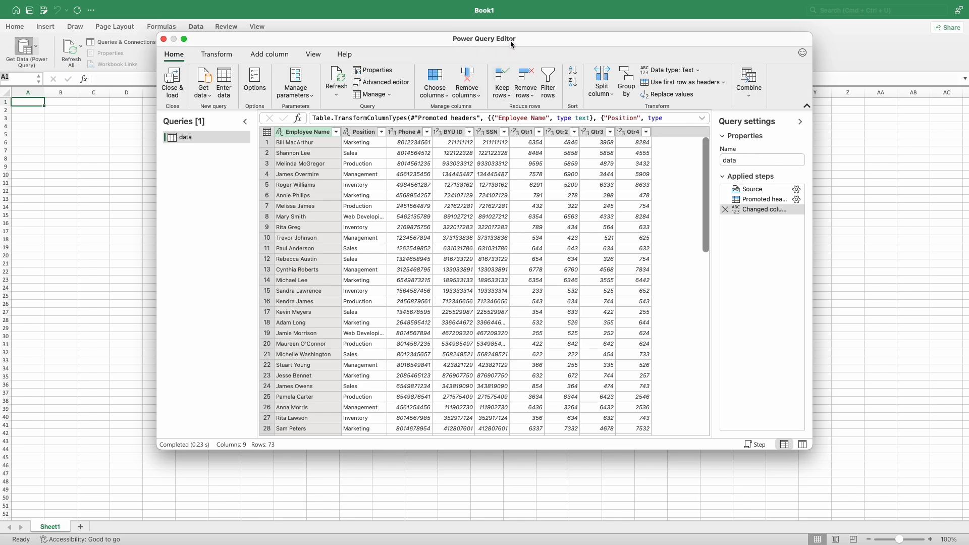
mouse_move(547, 39)
mouse_down()
mouse_move(518, 68)
mouse_move(536, 45)
mouse_up()
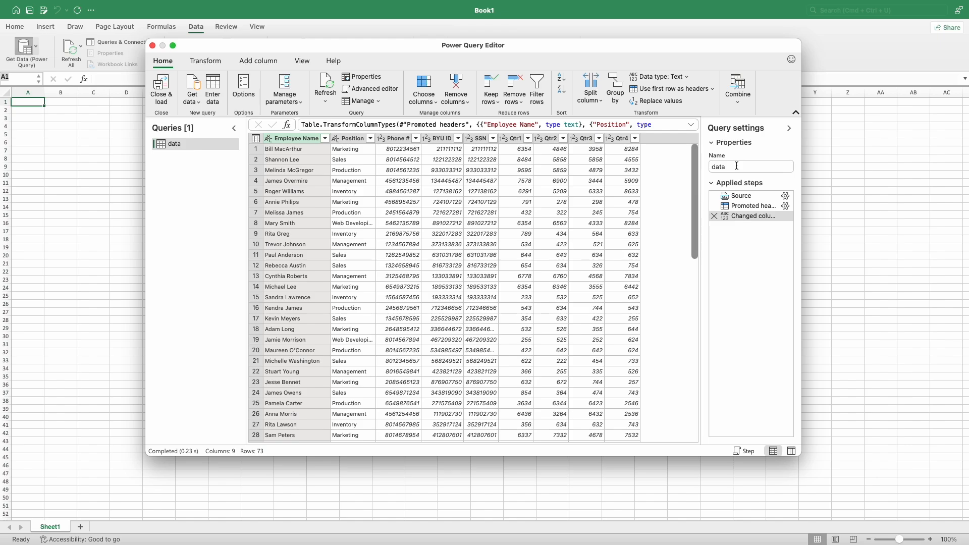
Delete the changed column type and promoted headers steps from the data query, keeping only Source
click(713, 216)
click(713, 206)
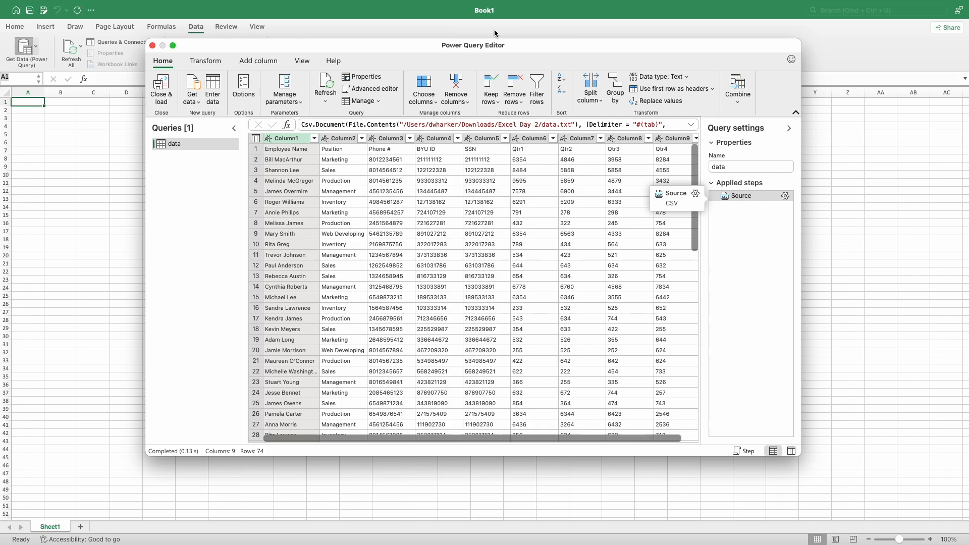
Examine the generic column headings from Column1 through Column7 against the field names in the first row
click(386, 139)
click(355, 140)
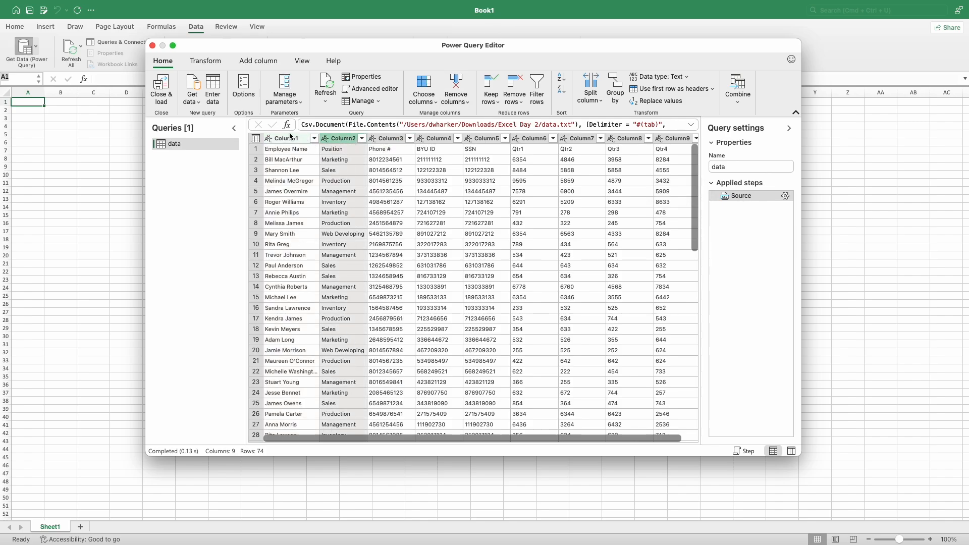
click(287, 139)
click(342, 139)
click(397, 137)
click(438, 138)
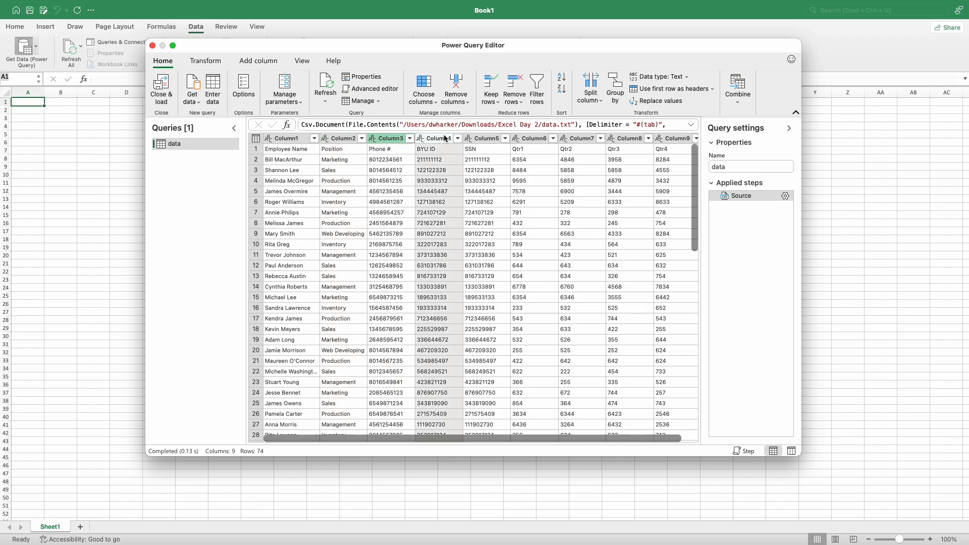
click(487, 140)
click(534, 139)
click(587, 140)
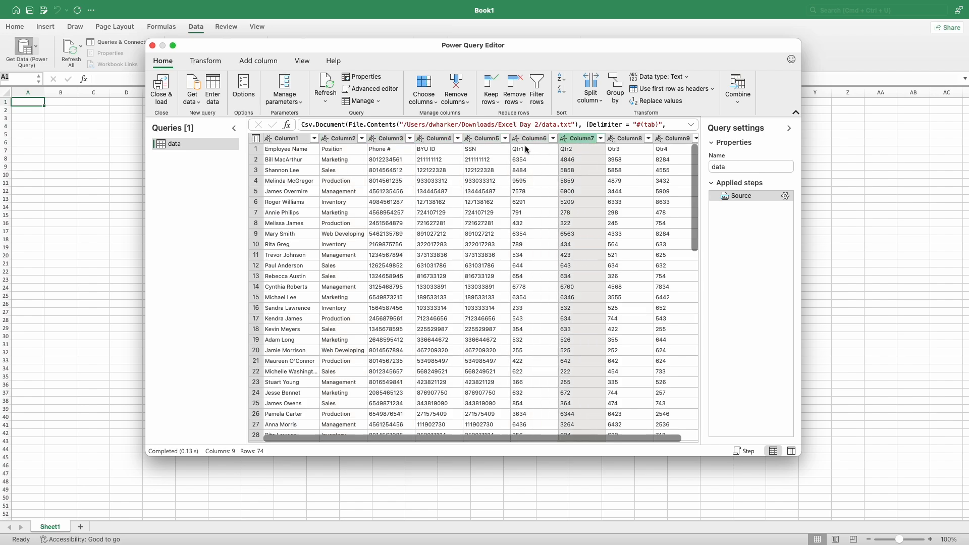
Select the first row, which holds the field names, and promote it to the column headers
click(257, 151)
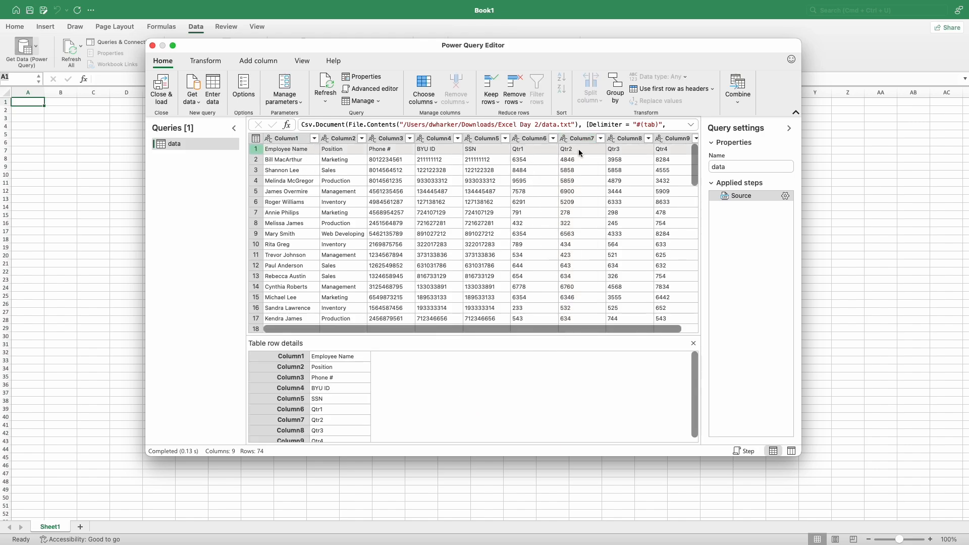
click(537, 174)
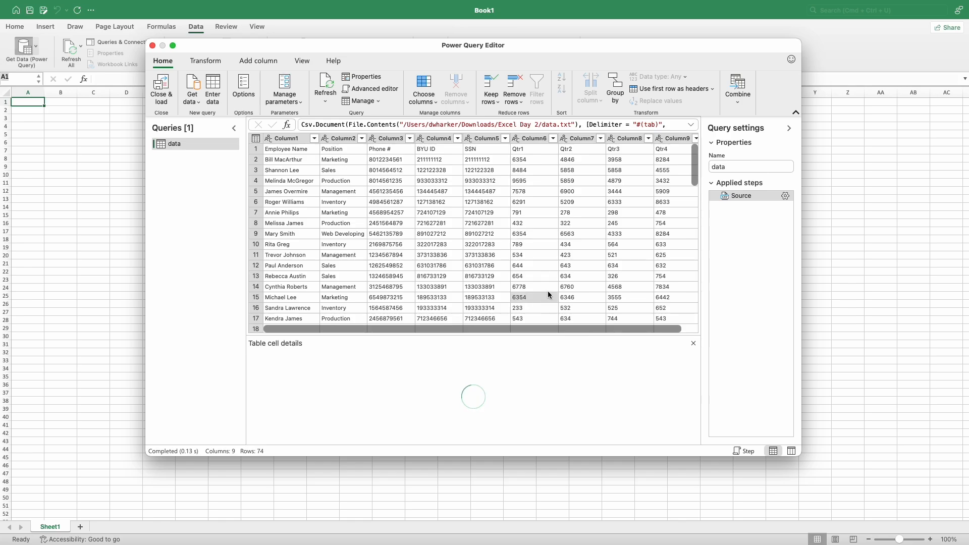
click(535, 149)
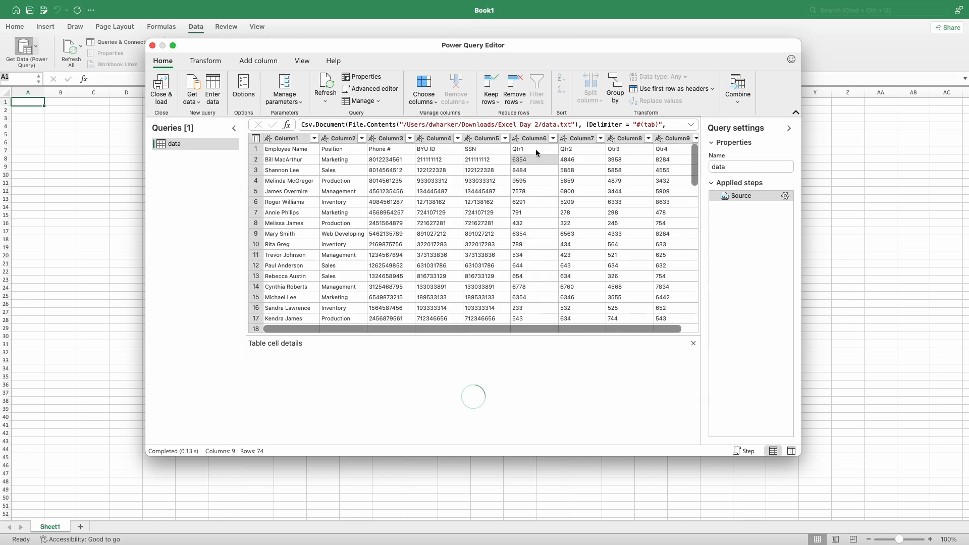
click(254, 150)
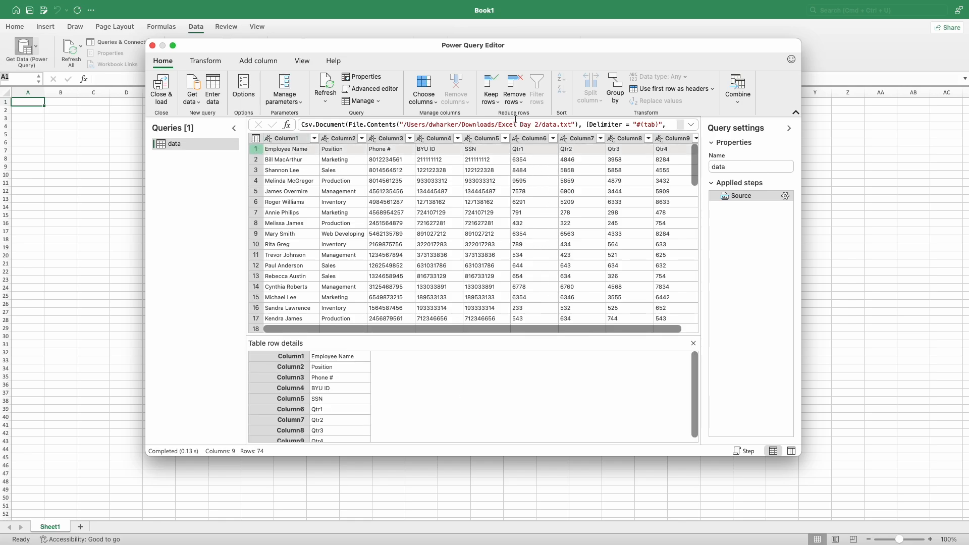
click(680, 95)
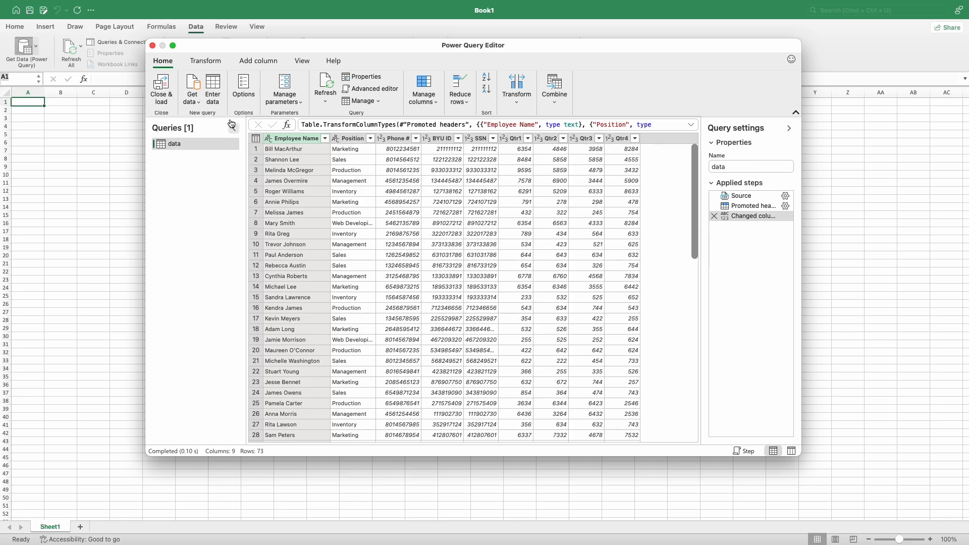
Check the data types assigned to the columns from Position through Qtr3 and view the available type options
click(205, 60)
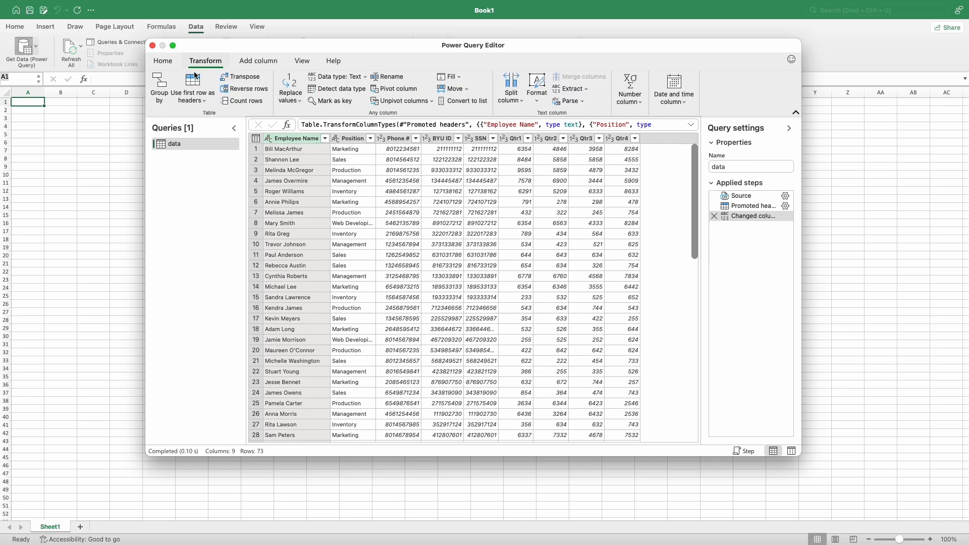
click(356, 142)
click(388, 142)
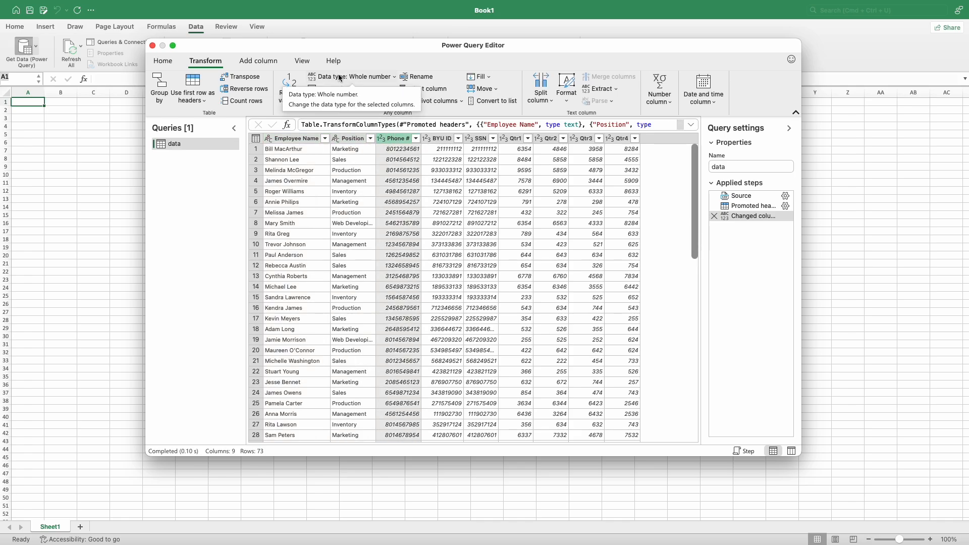
click(439, 140)
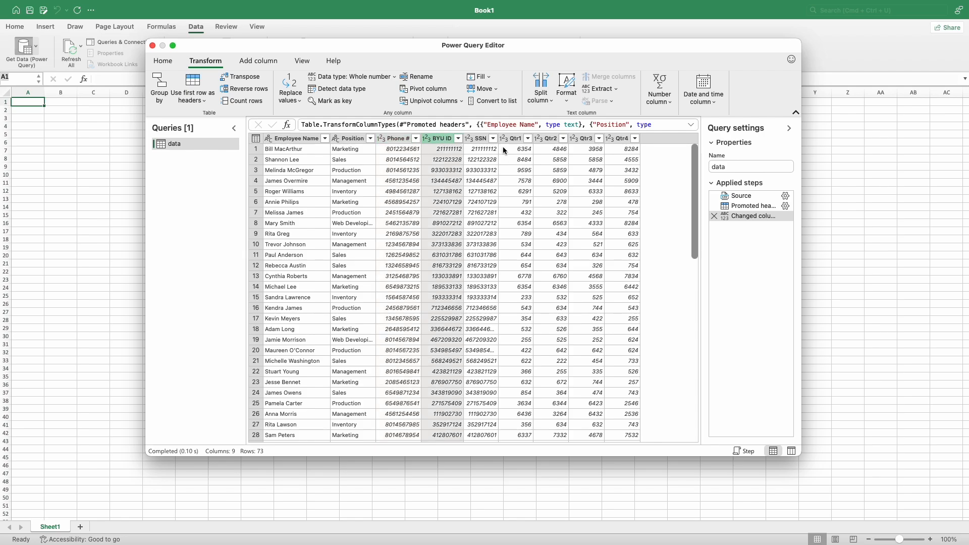
click(483, 139)
click(513, 137)
click(544, 138)
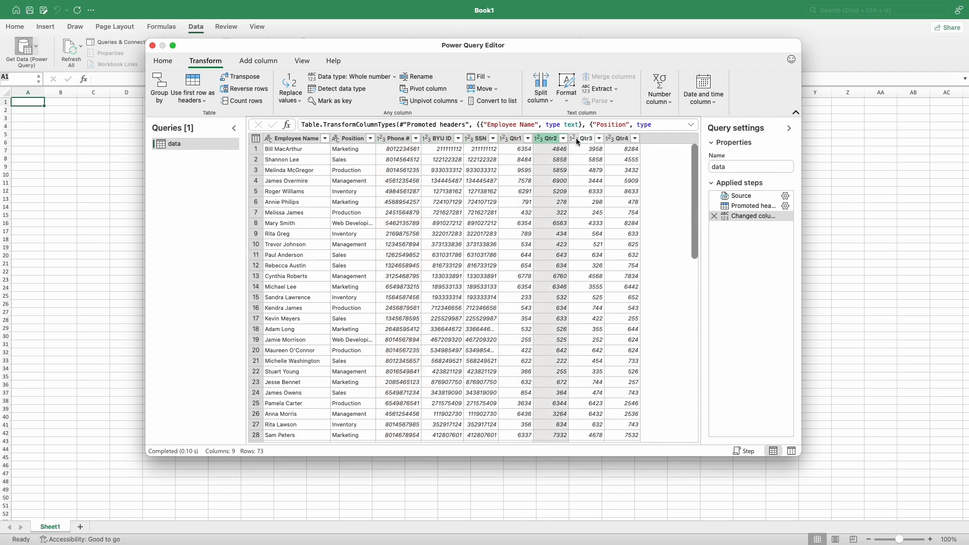
click(575, 138)
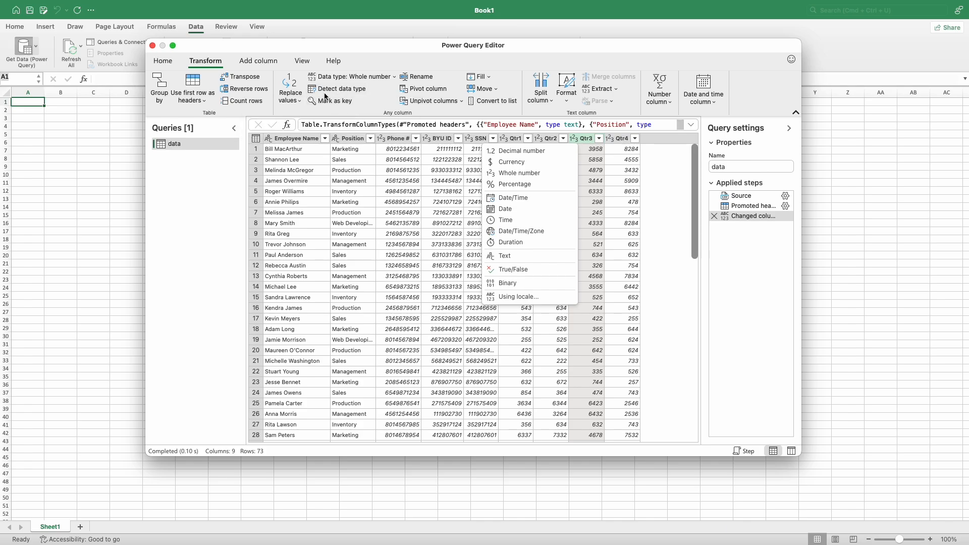
Review the column data types again from Qtr4 back to Employee Name
click(620, 139)
click(586, 139)
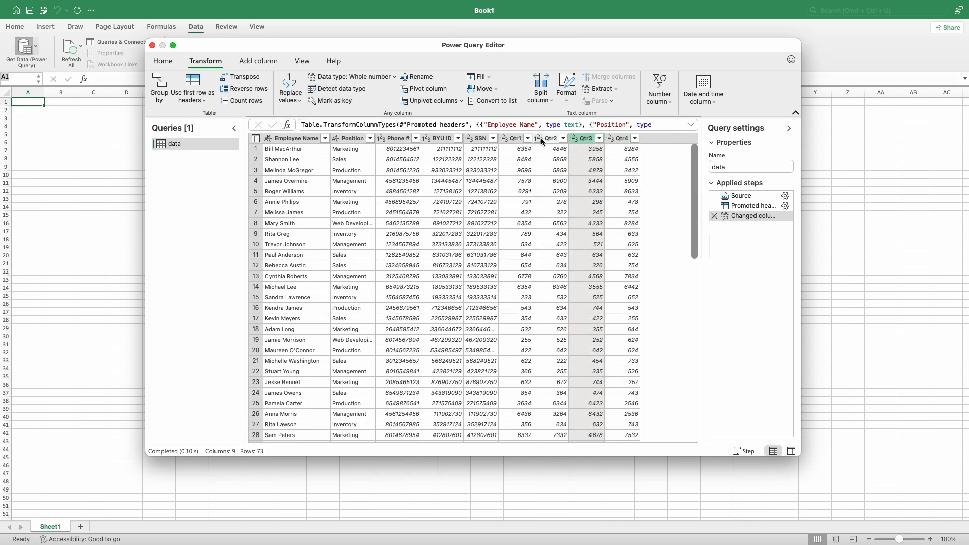
click(540, 138)
click(508, 140)
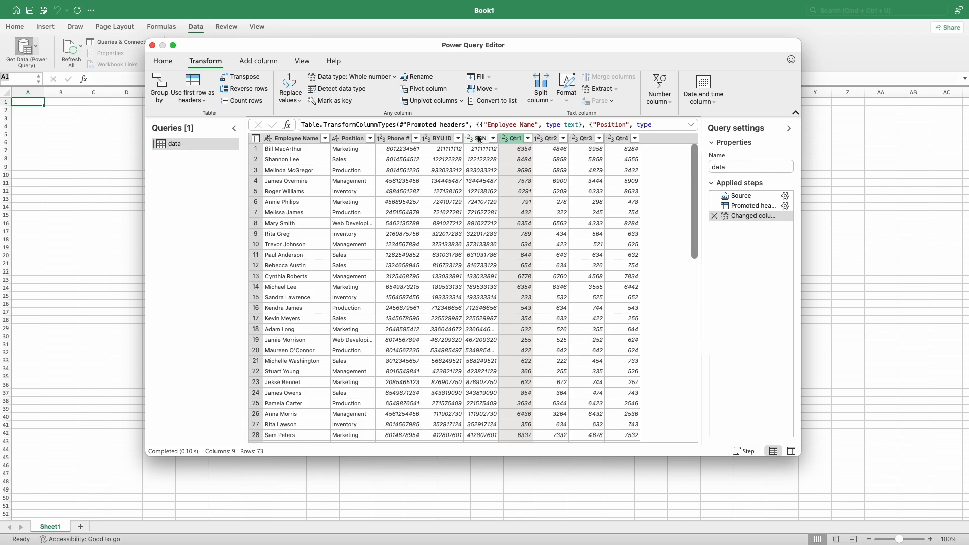
click(479, 139)
click(437, 139)
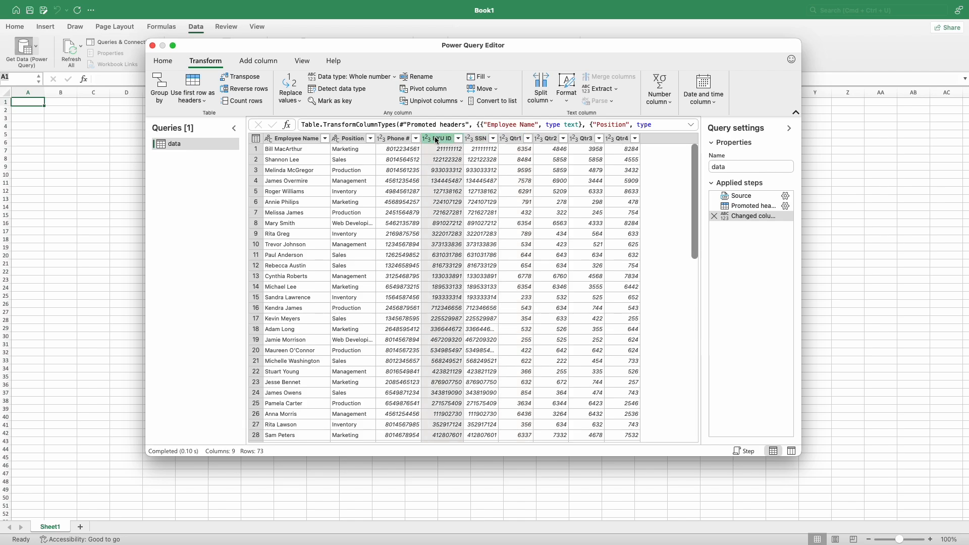
click(348, 138)
click(294, 140)
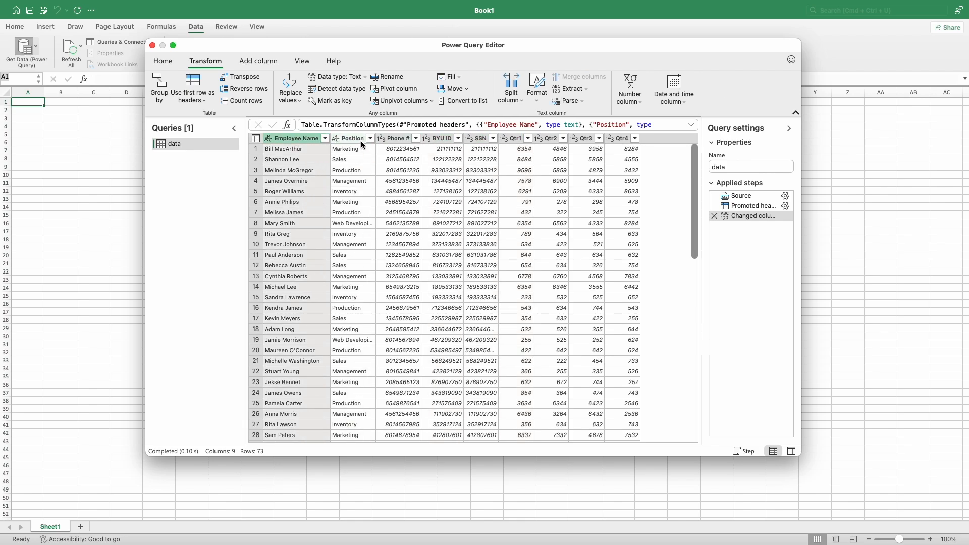
View the available data type options for the Employee Name and Phone # columns
click(354, 76)
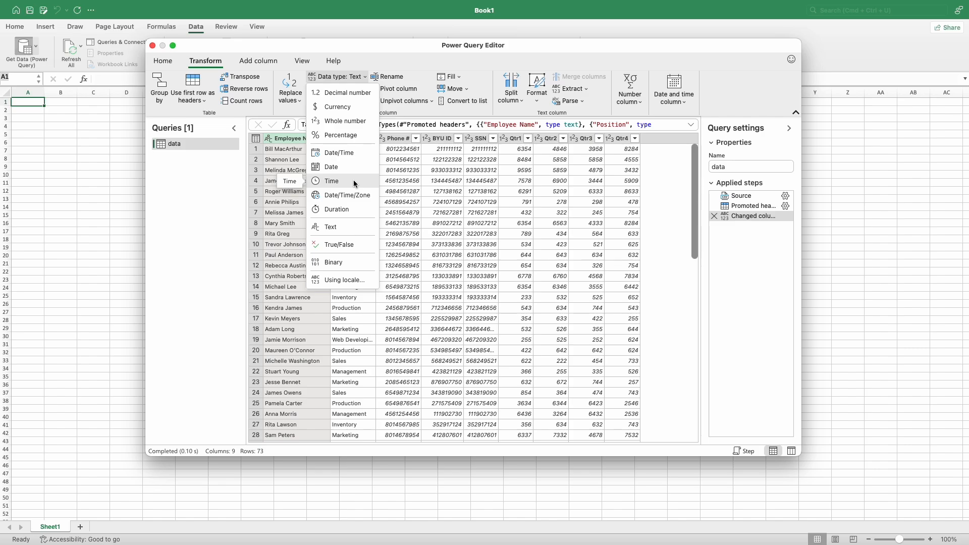
click(398, 139)
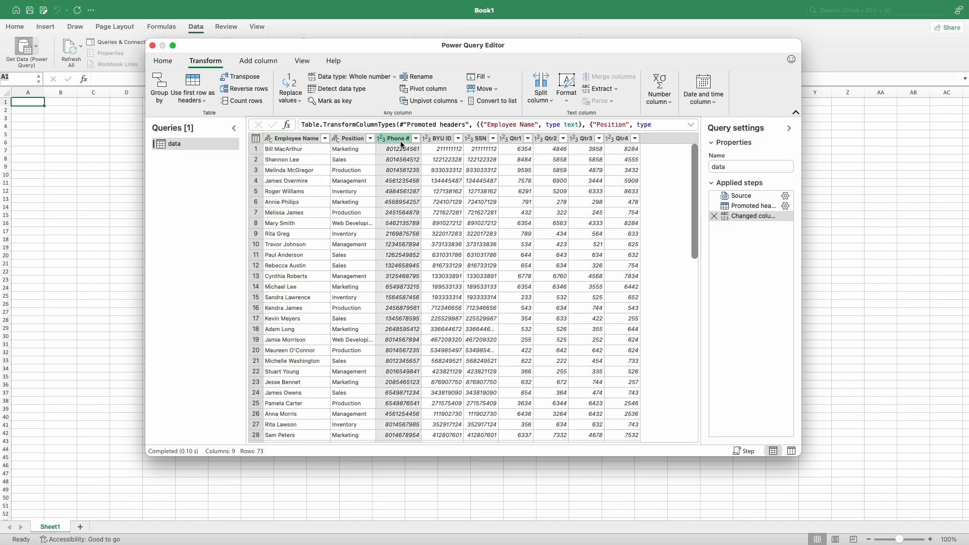
click(364, 78)
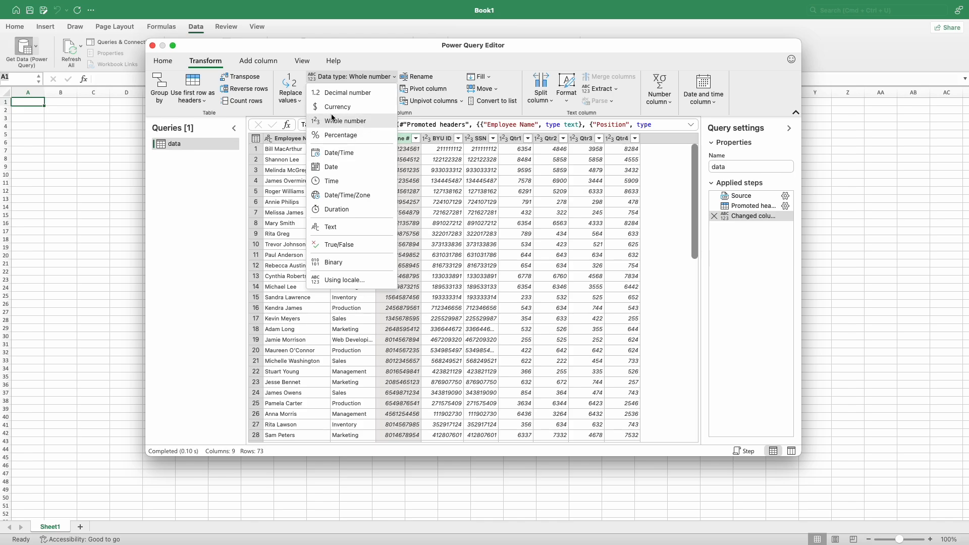
click(353, 78)
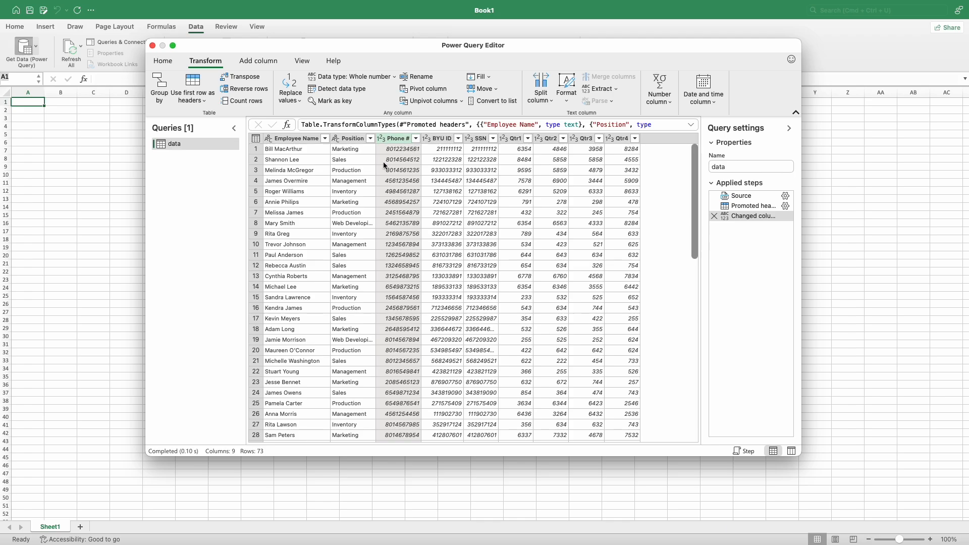
Split the Employee Name column by delimiter, using Space as the separator
click(301, 140)
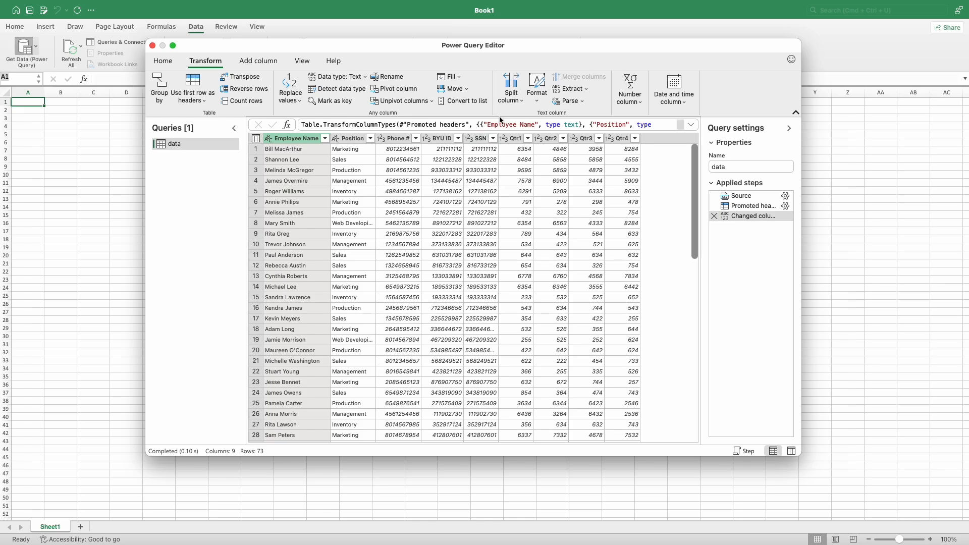
click(514, 93)
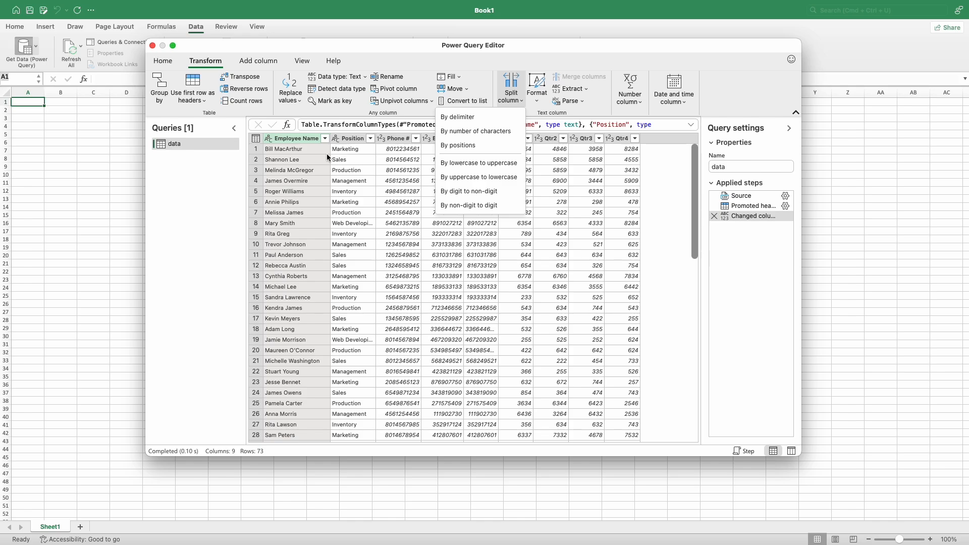
click(458, 118)
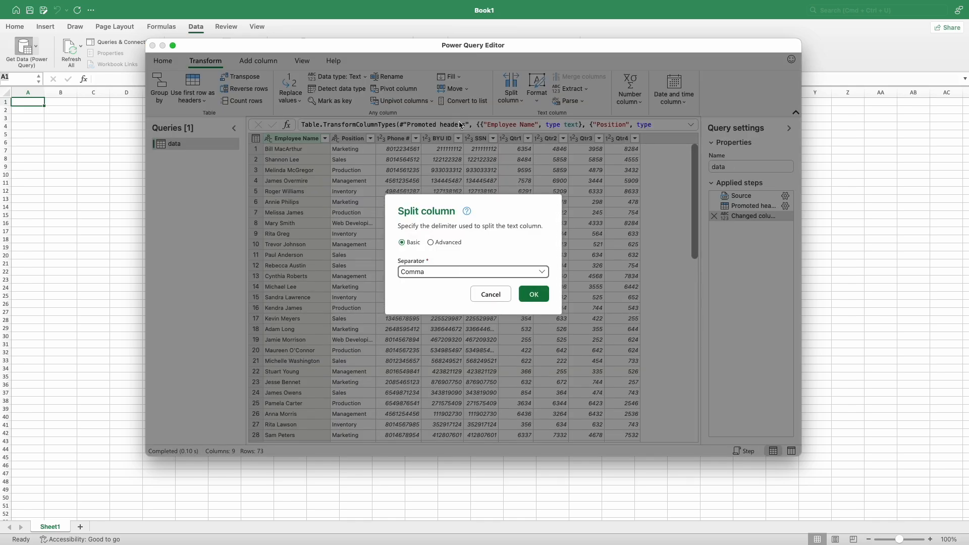
click(449, 275)
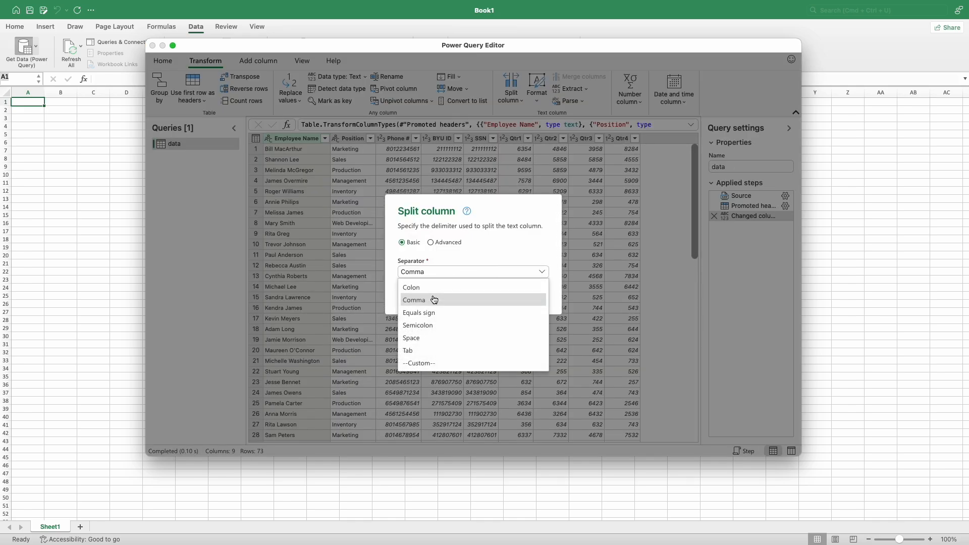
click(441, 339)
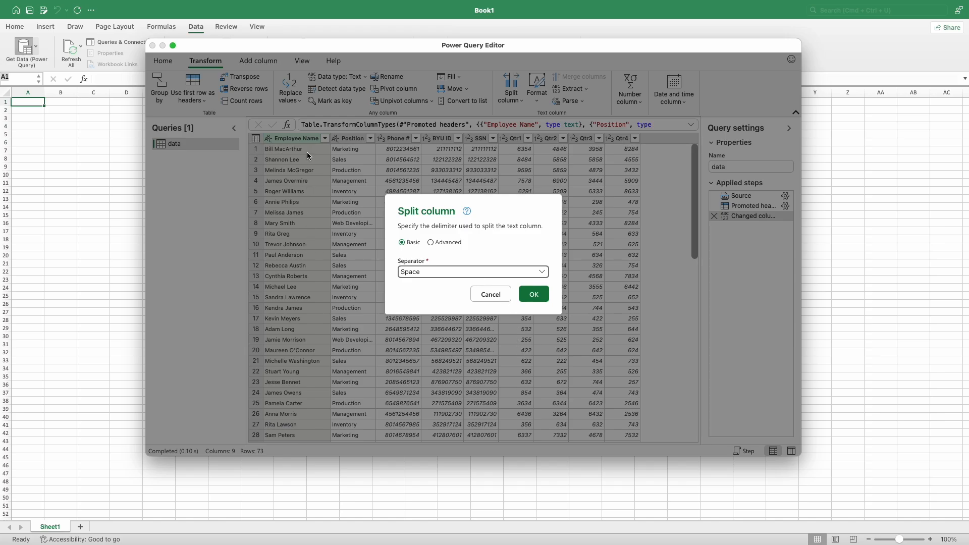
click(538, 296)
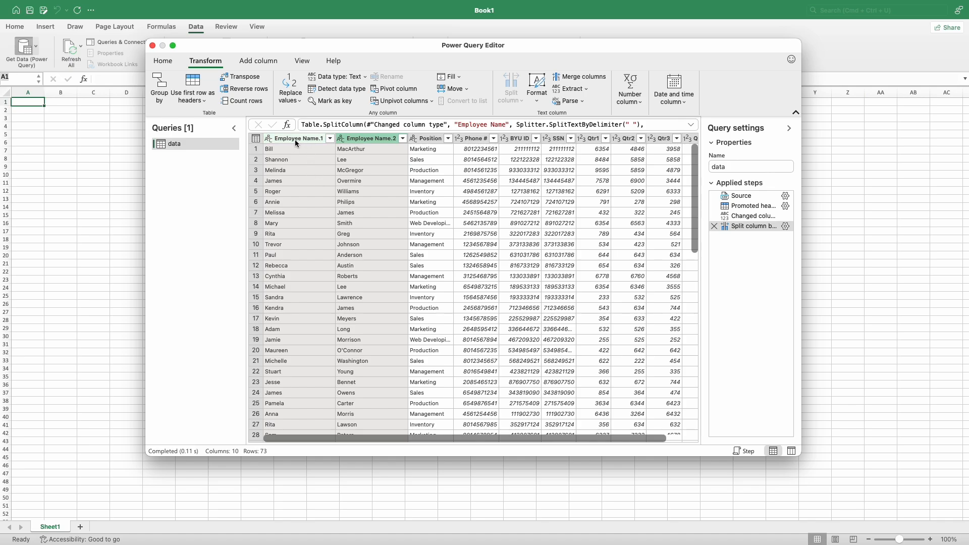
Rename the Employee Name.1 column as "Employee First Name"
click(295, 139)
click(385, 139)
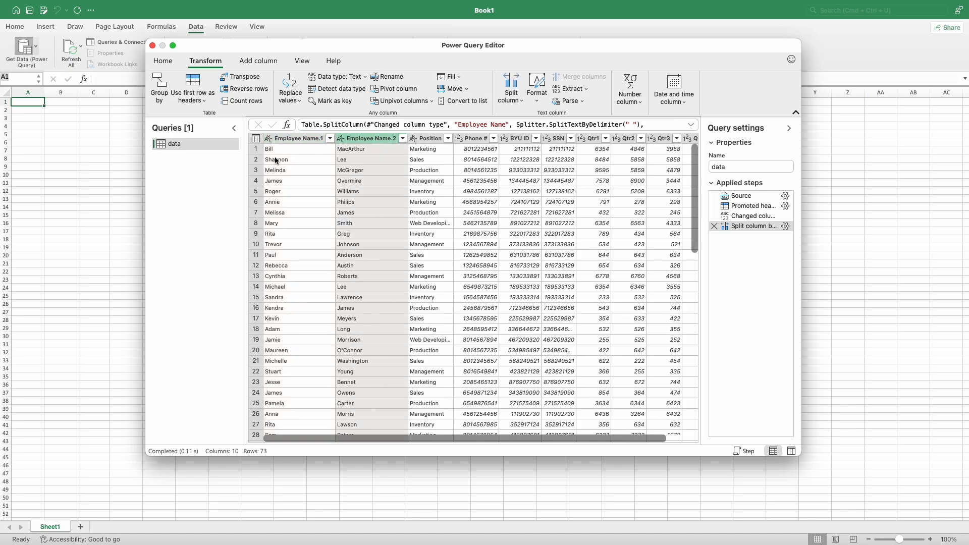
click(292, 138)
click(364, 140)
click(313, 138)
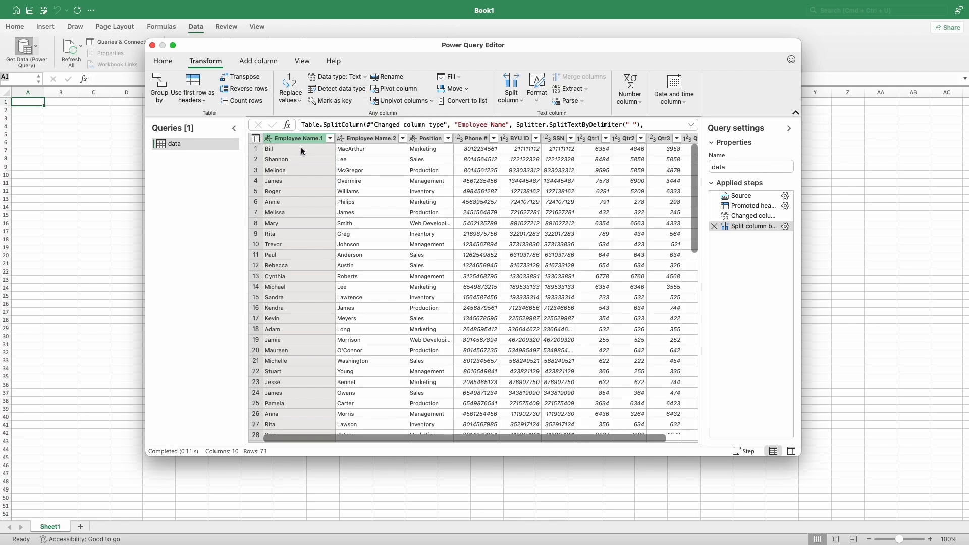
click(387, 77)
key(Right)
key(BackSpace)
key(BackSpace)
key(BackSpace)
key(BackSpace)
key(BackSpace)
key(BackSpace)
text(First n)
key(BackSpace)
text(Name)
Rename the Employee Name.2 column as "Employee Last Name"
click(378, 139)
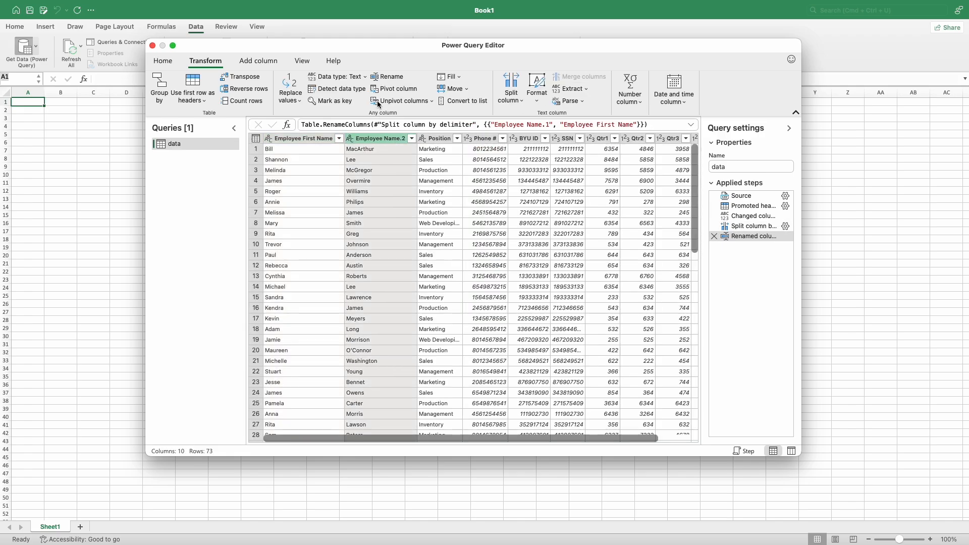
double_click(402, 139)
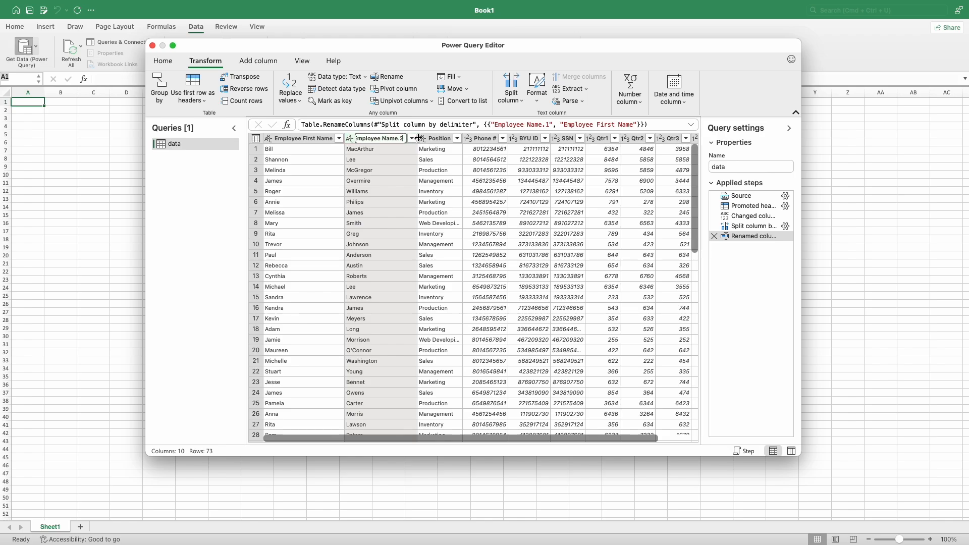
key(BackSpace)
key(BackSpace)
key(BackSpace)
key(BackSpace)
key(BackSpace)
key(BackSpace)
text(Last Name)
click(392, 145)
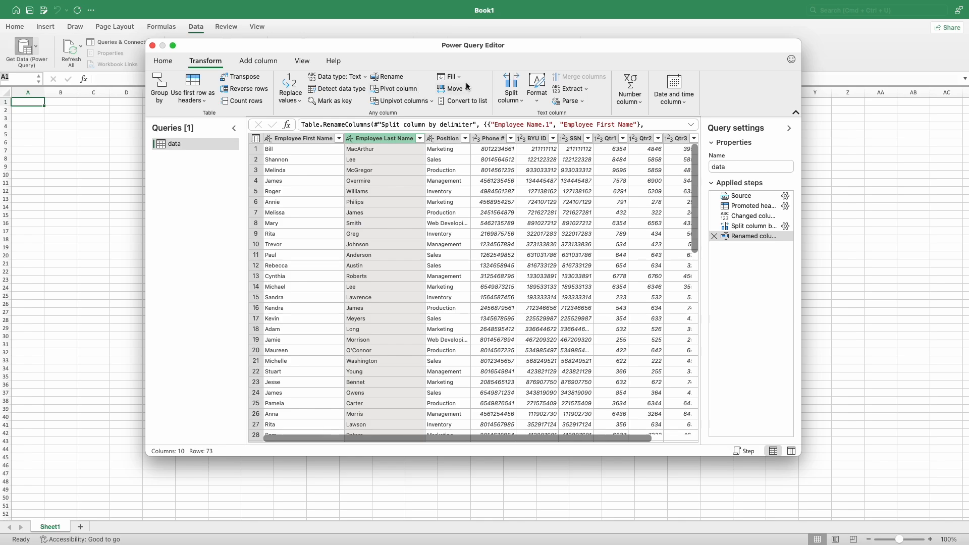
Try converting the Employee Last Name values to uppercase and remove that applied step again
click(536, 99)
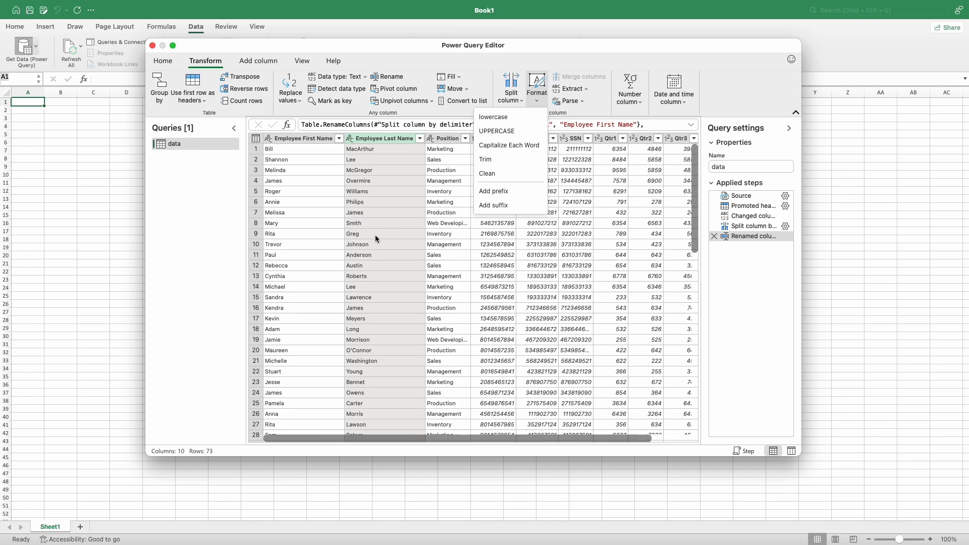
click(387, 137)
click(535, 95)
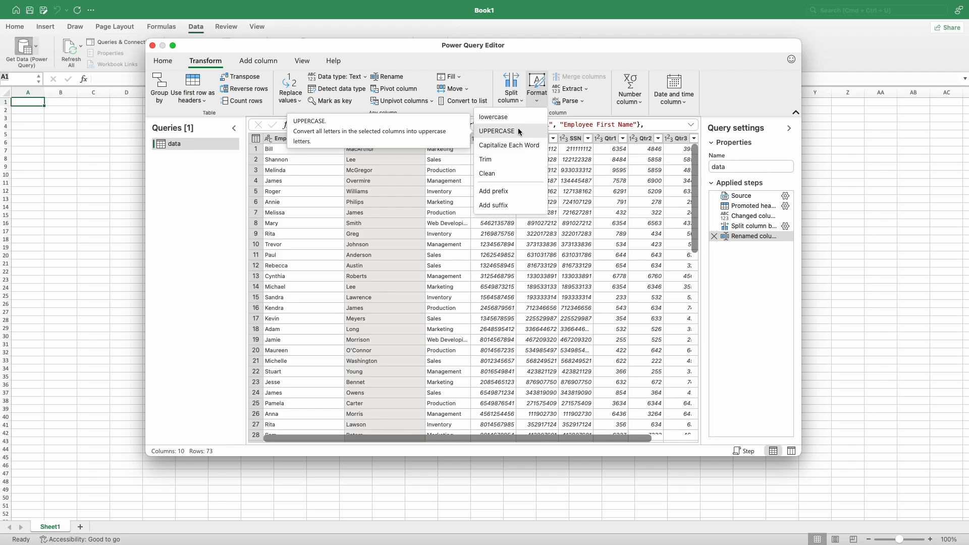
click(518, 130)
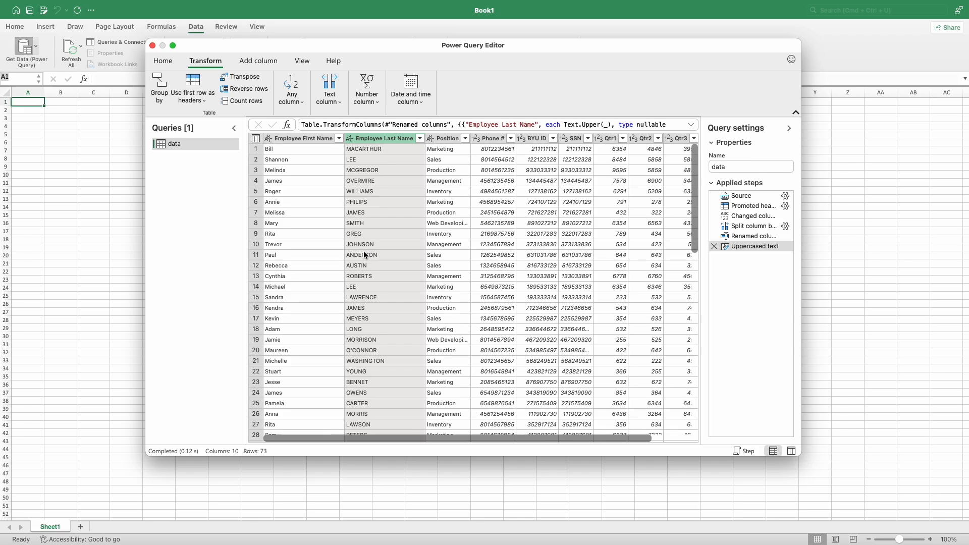
click(715, 247)
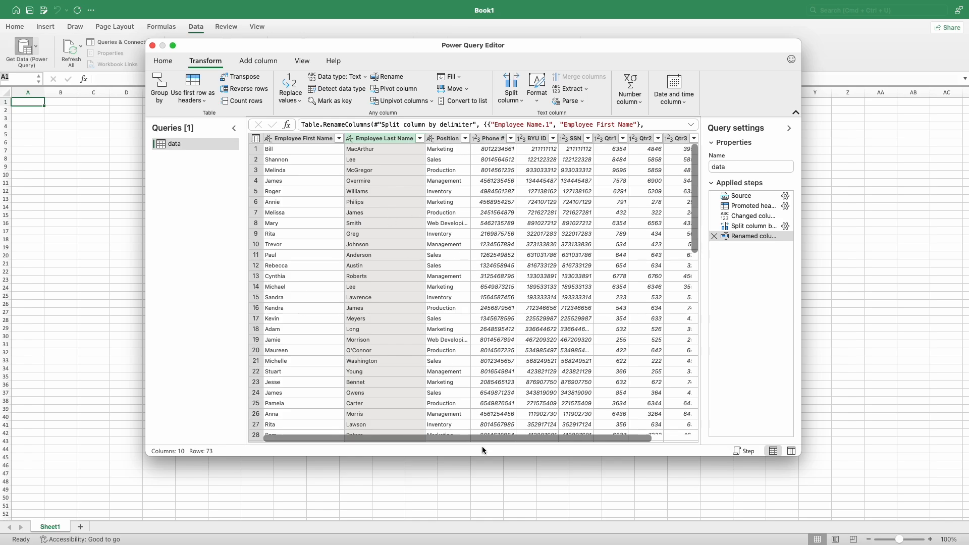
Extract only the first 3 characters of the values in the Position column
drag(483, 439, 544, 438)
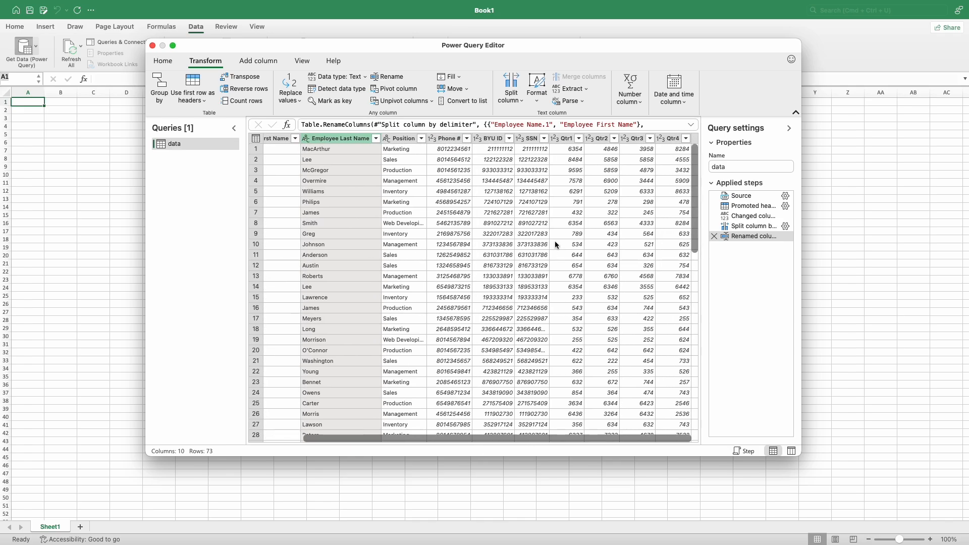
click(403, 139)
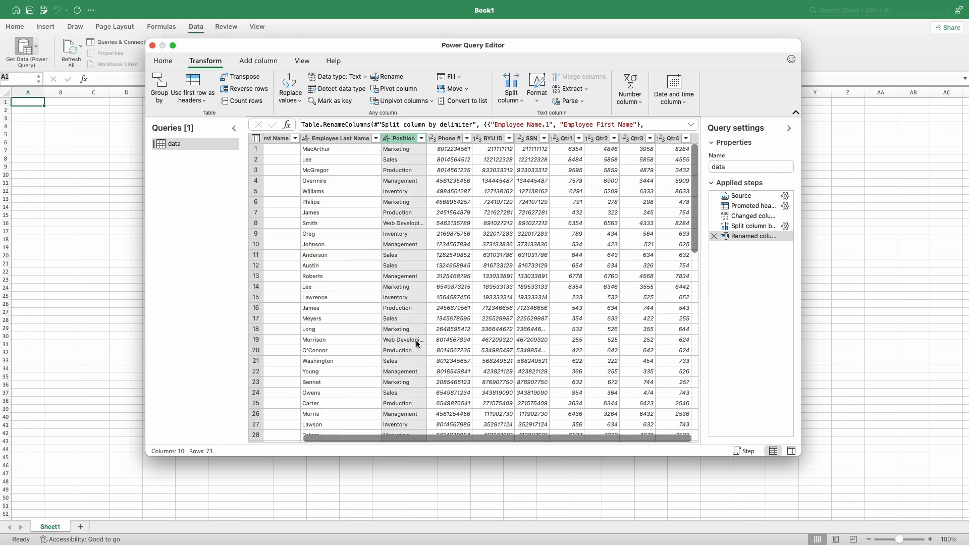
click(575, 89)
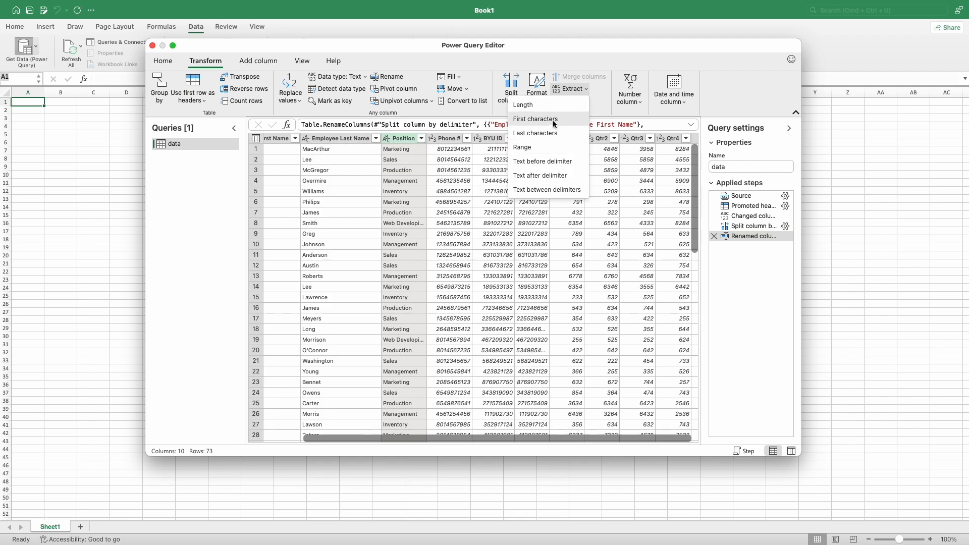
click(541, 120)
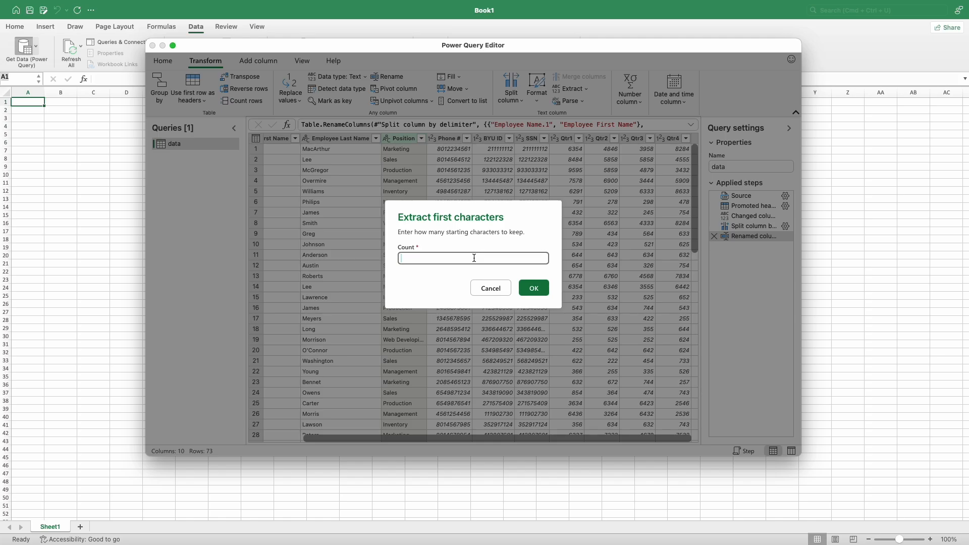
text(3)
click(533, 288)
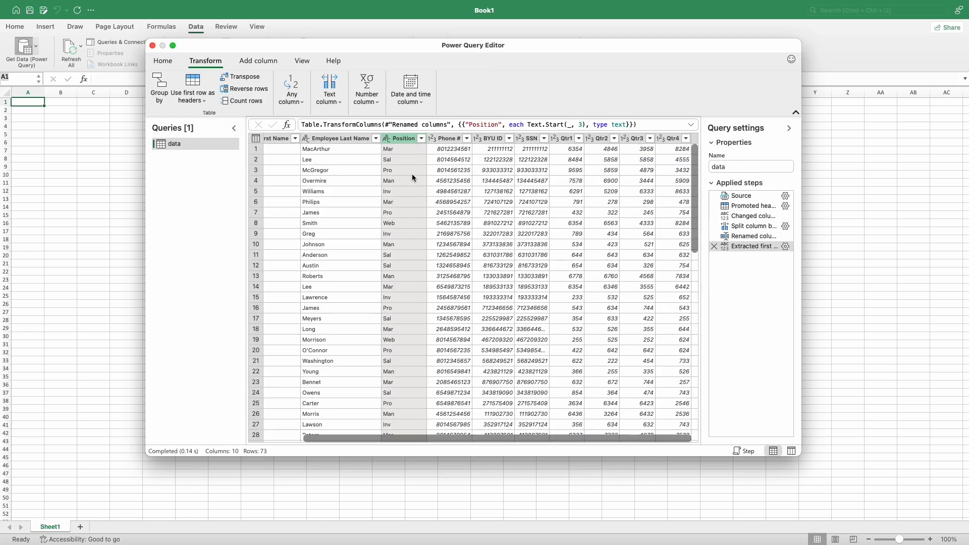
Inspect two shortened Position values and delete the applied step that extracted the first characters
click(408, 158)
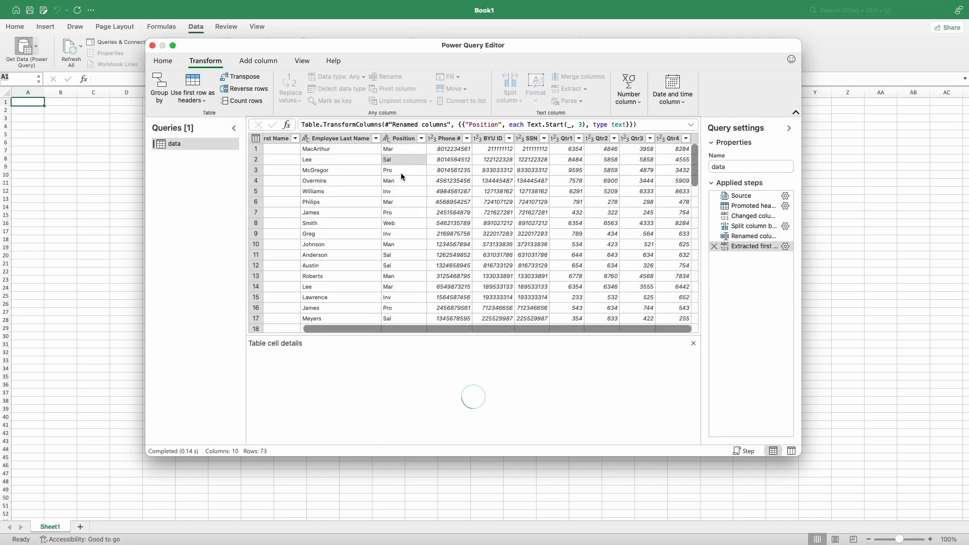
click(410, 194)
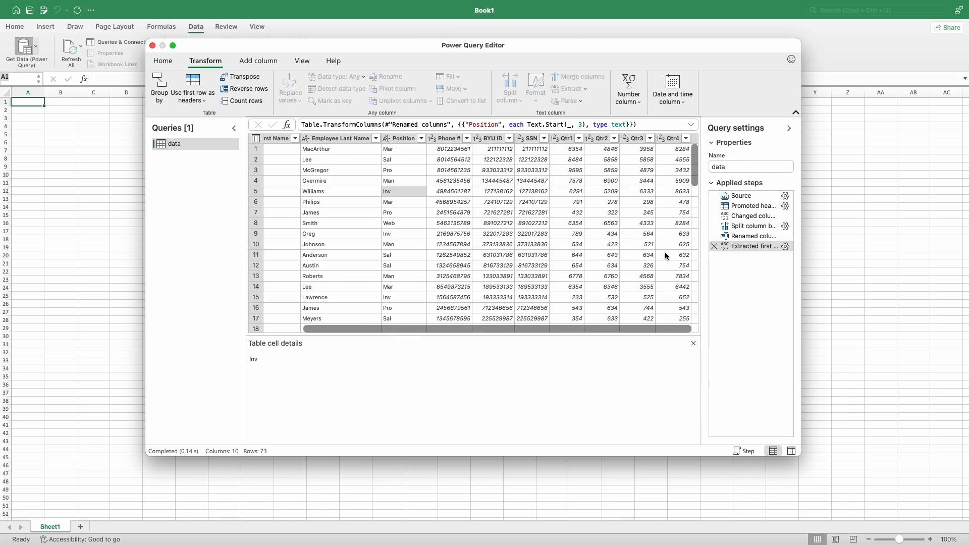
click(713, 246)
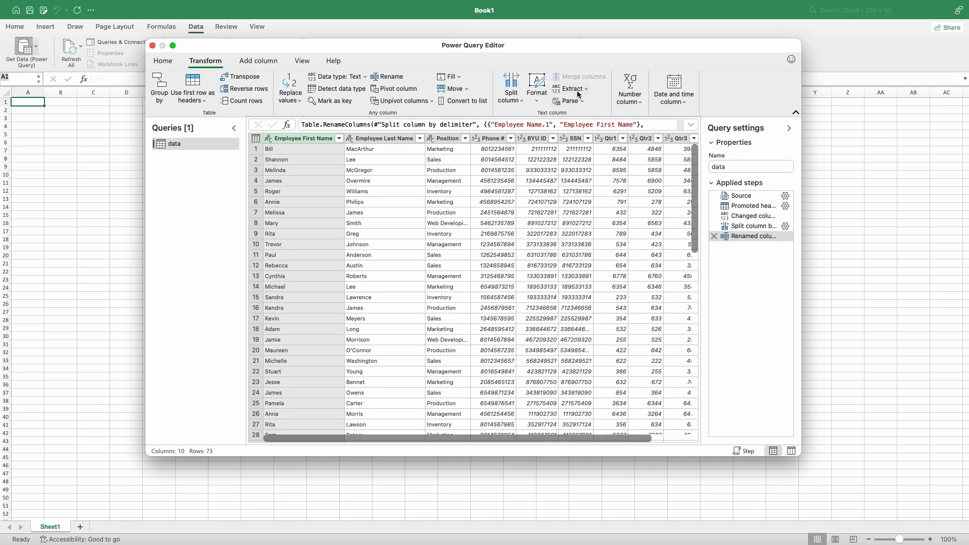
click(581, 89)
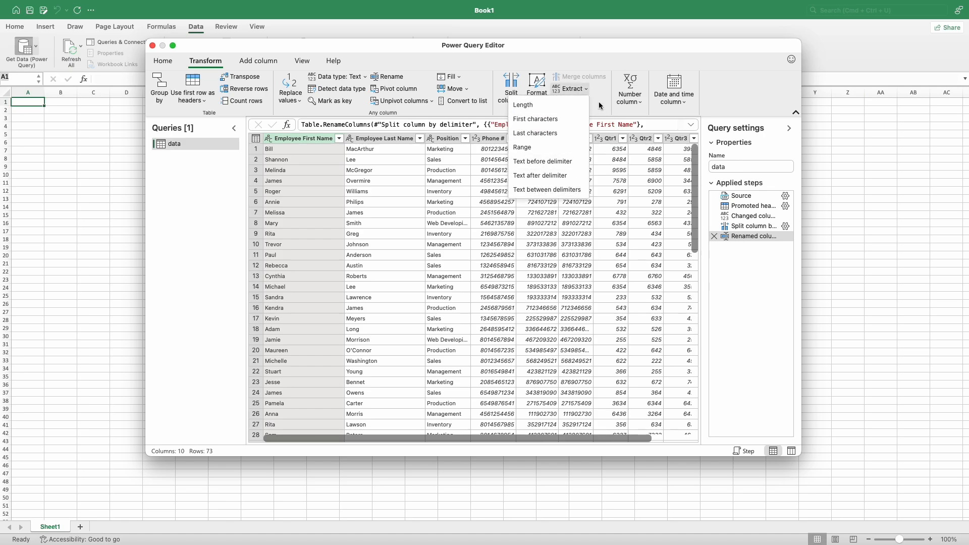
click(599, 101)
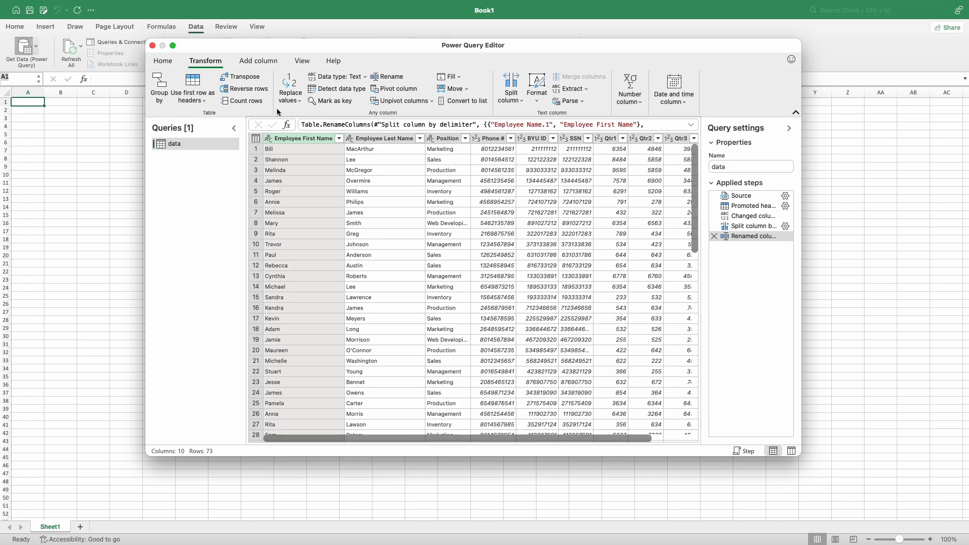
click(258, 61)
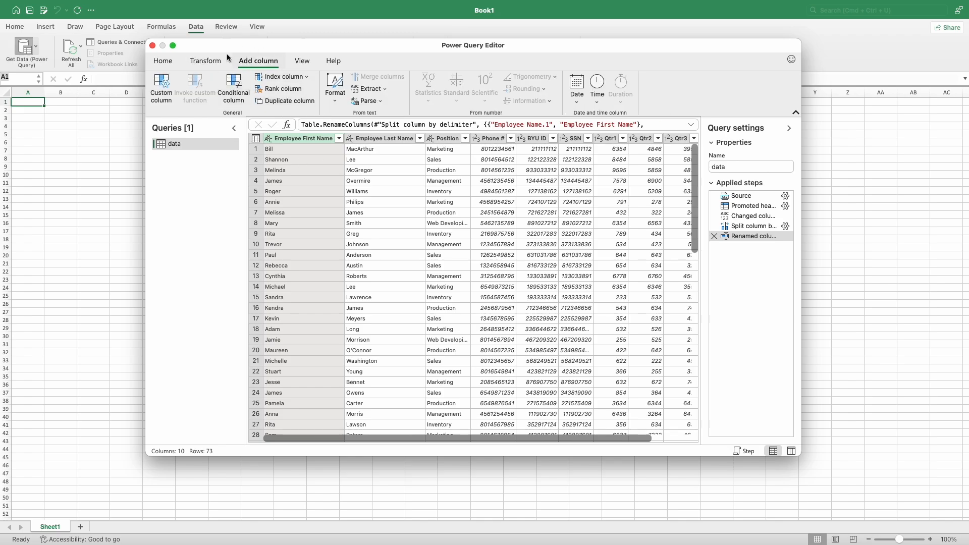
Close the Power Query Editor and load the transformed data query into the workbook
click(162, 61)
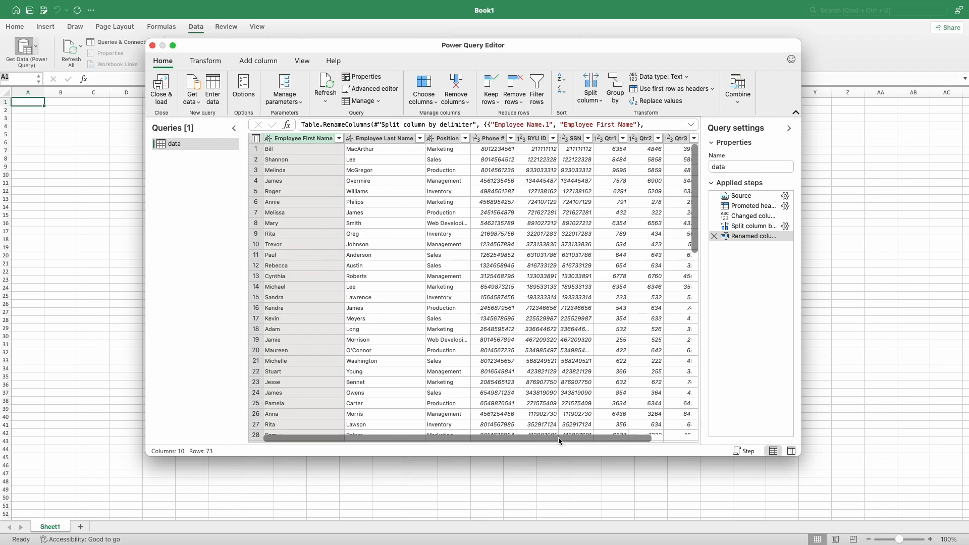
drag(559, 438, 408, 442)
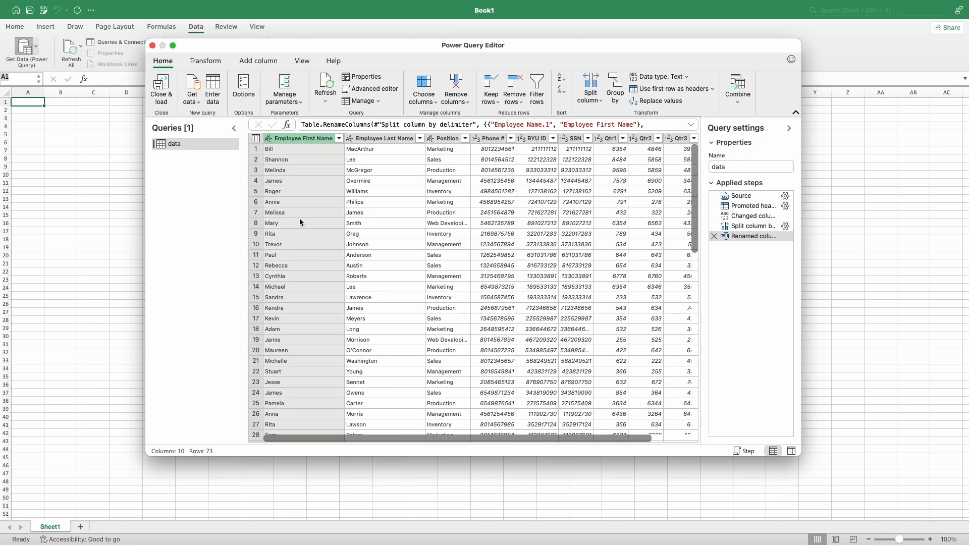
click(167, 91)
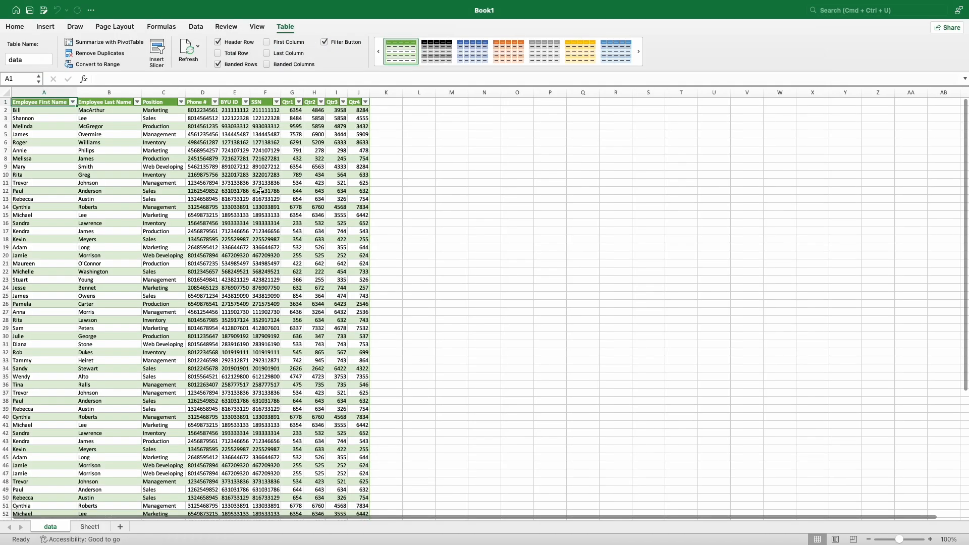
click(260, 191)
drag(271, 271, 262, 266)
drag(335, 350, 29, 156)
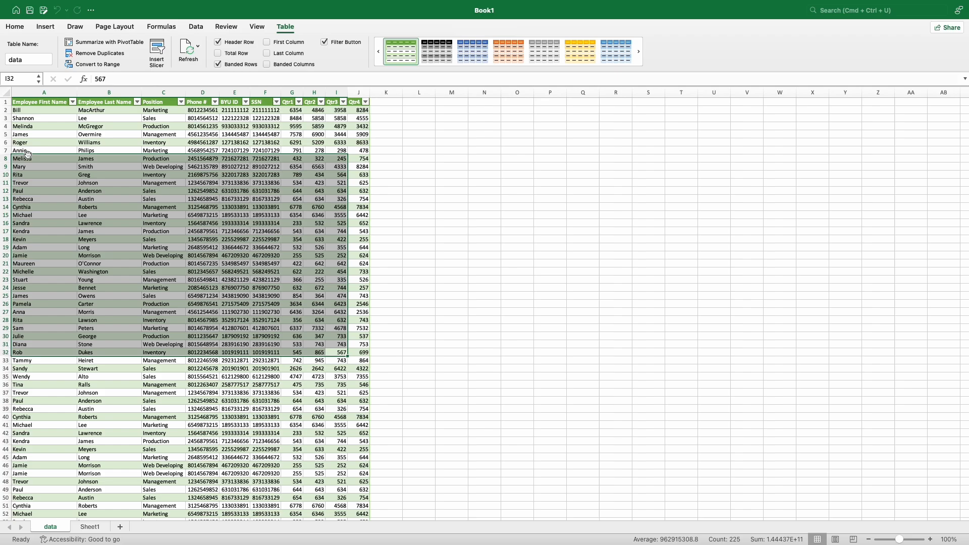
click(237, 265)
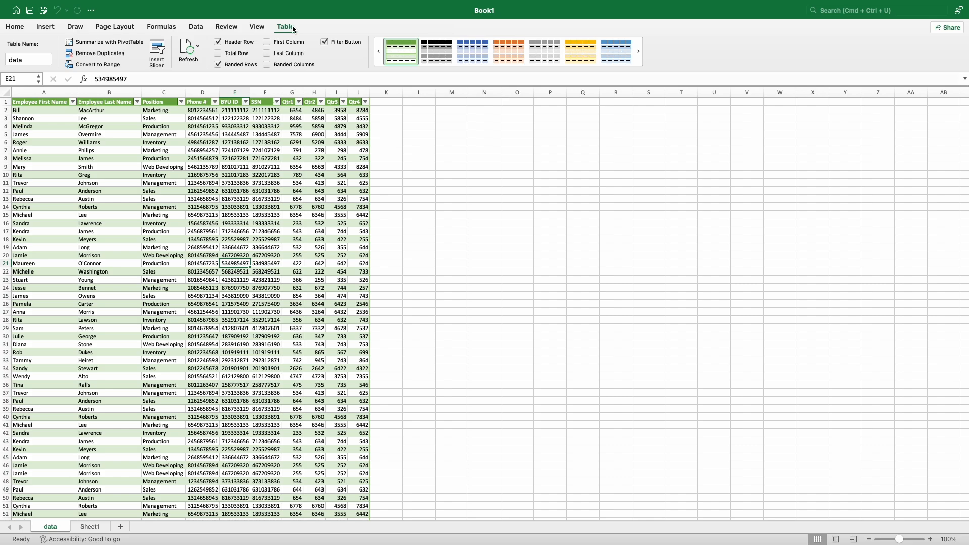
Try a blue and an orange medium style on the data table, and restore the green medium style
click(29, 111)
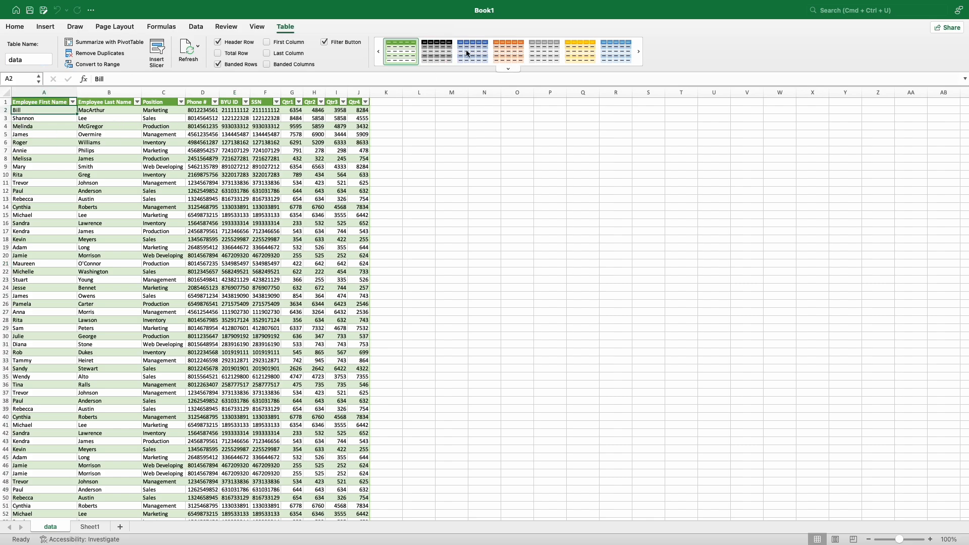
click(508, 68)
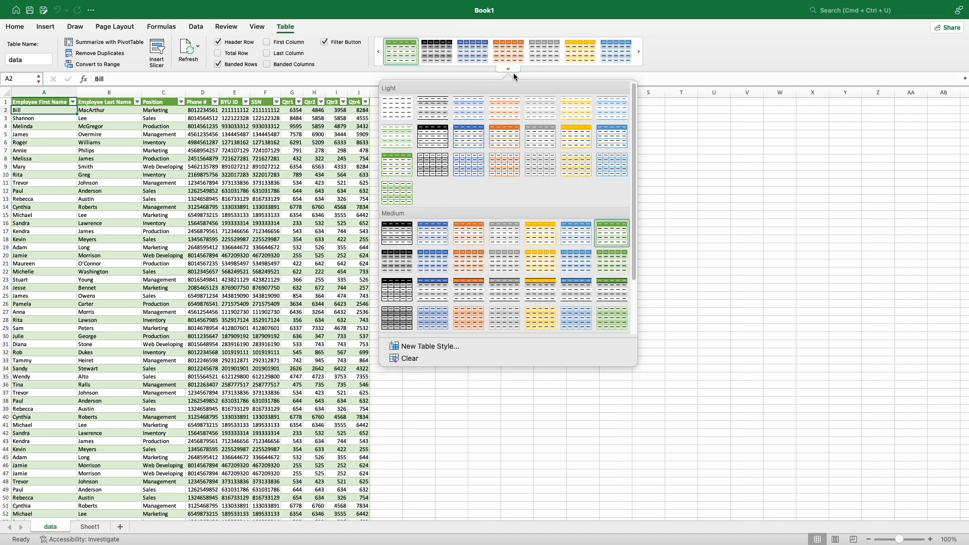
scroll(515, 209, down, 3)
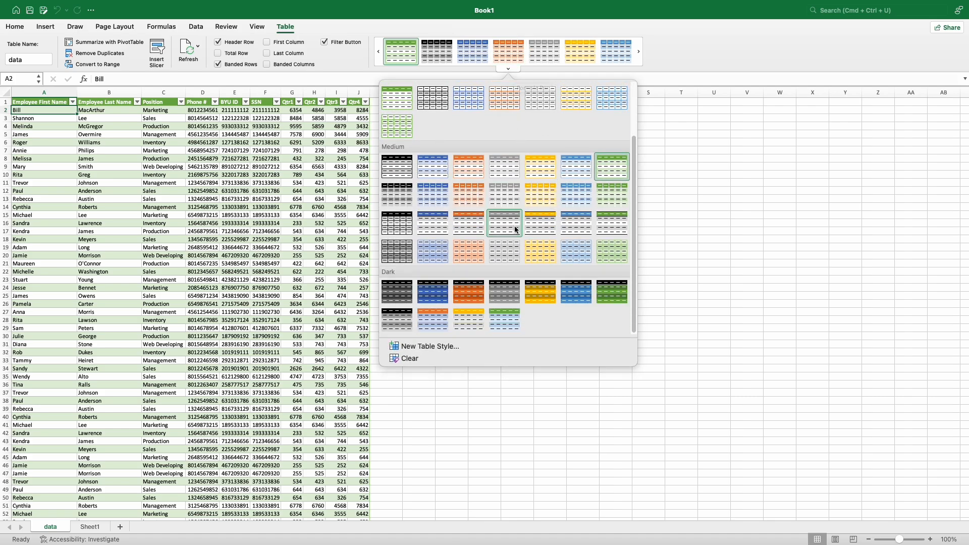
scroll(516, 243, up, 3)
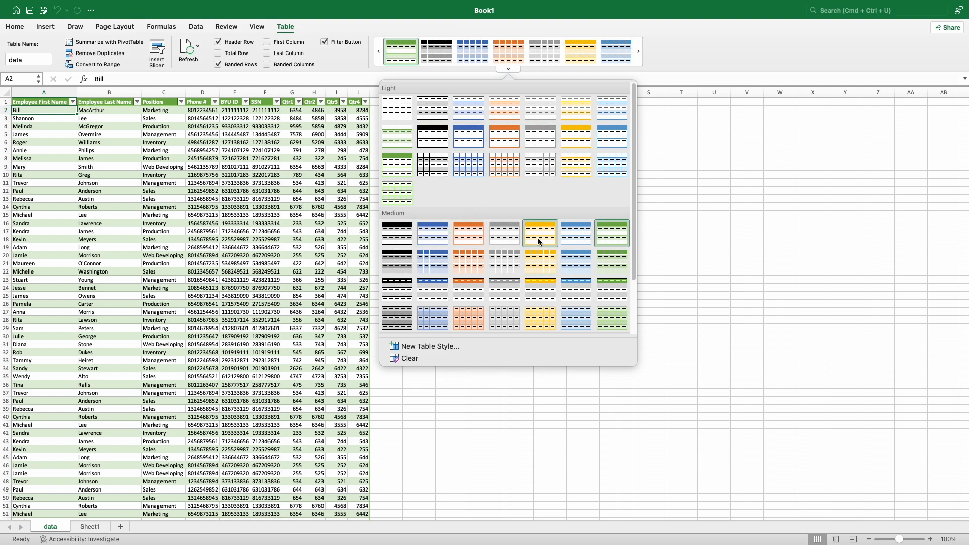
click(577, 243)
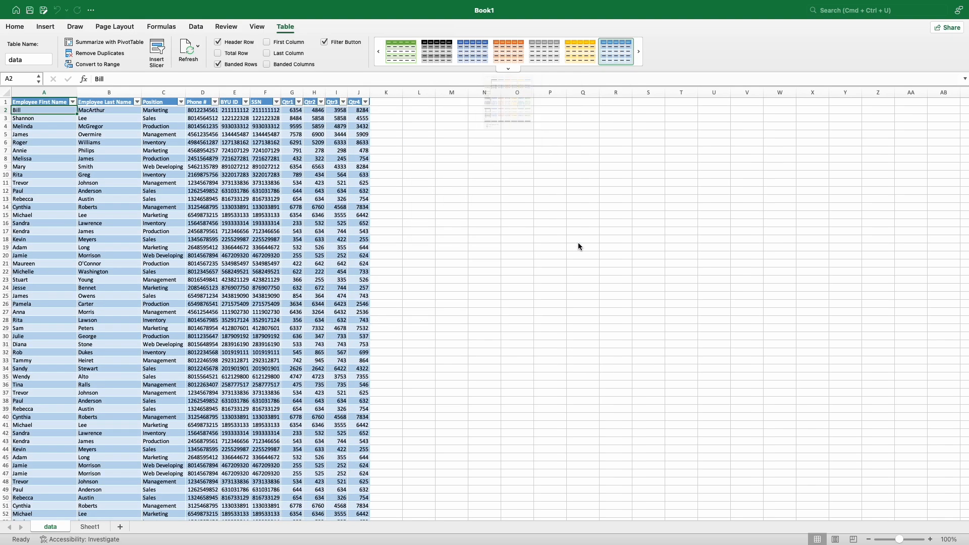
click(507, 68)
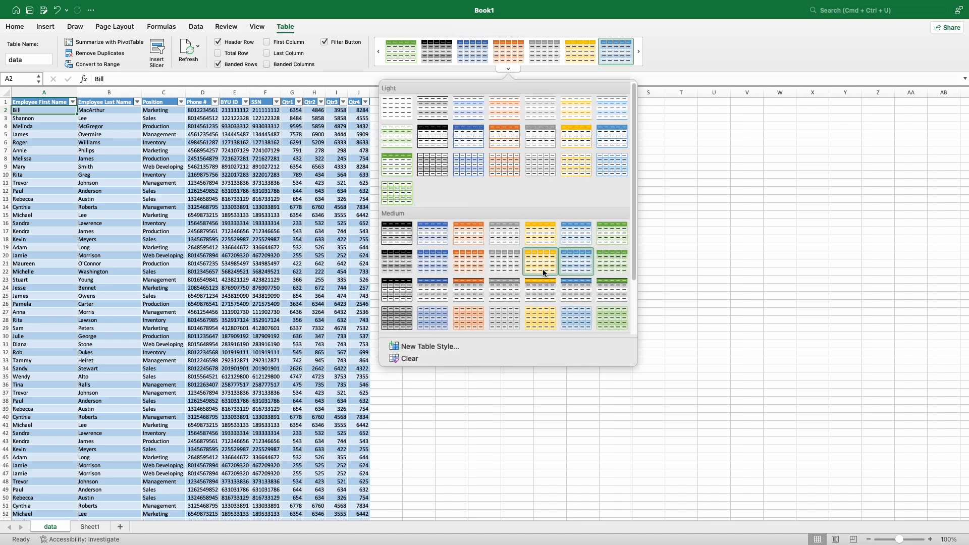
click(466, 262)
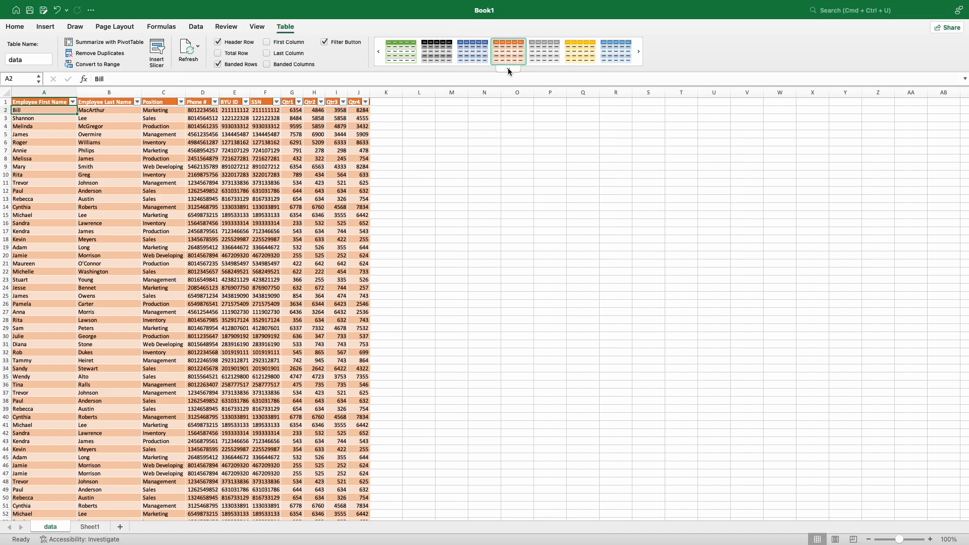
click(507, 69)
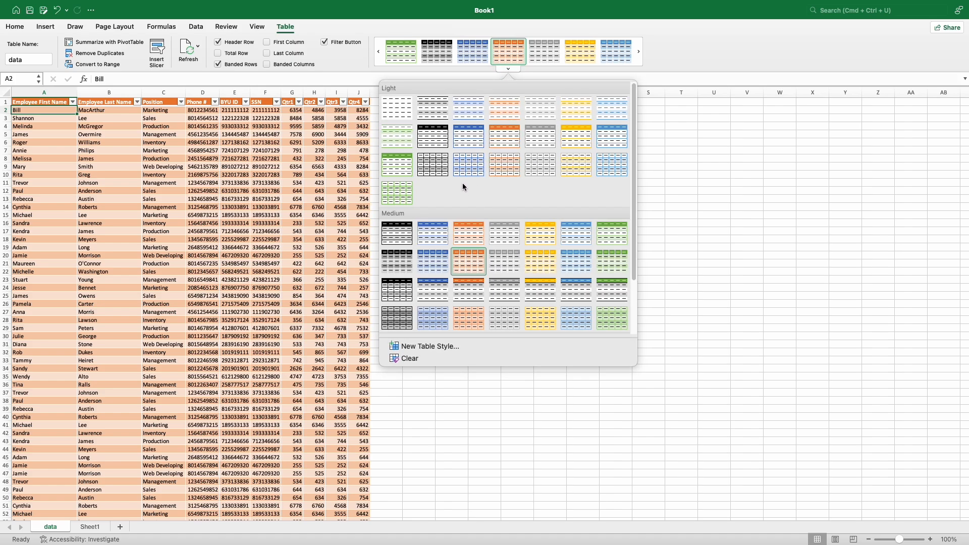
click(608, 240)
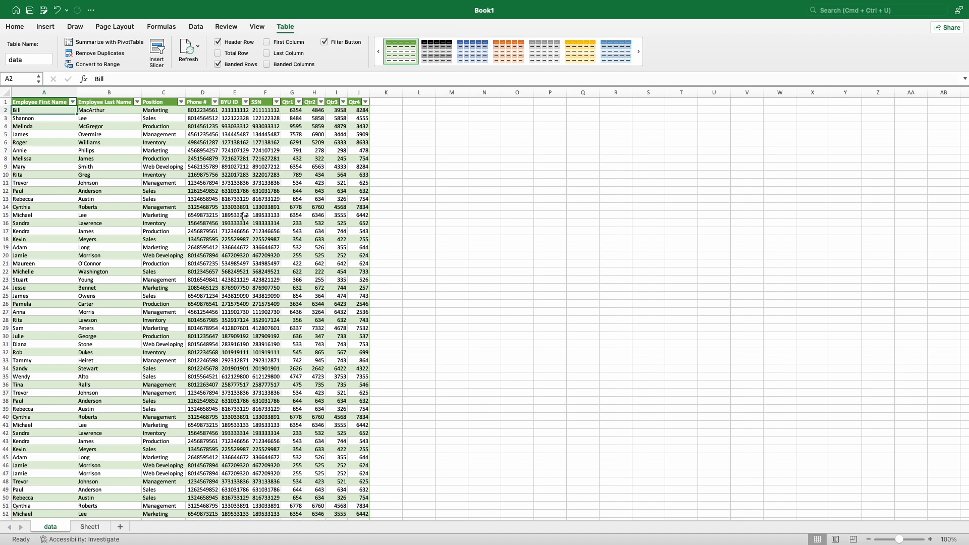
Try to rename the table as "Employees of the USA" with spaces in the name
click(1, 59)
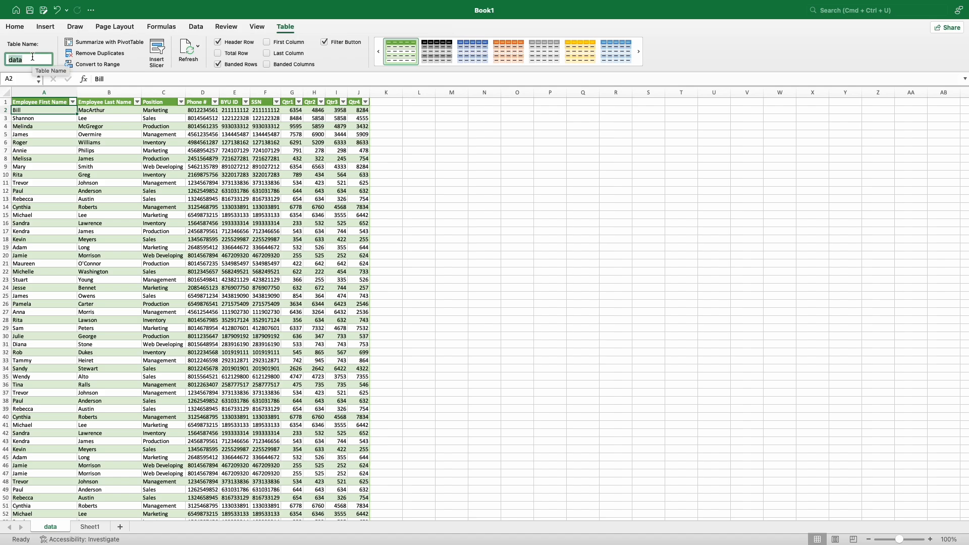
text(Em)
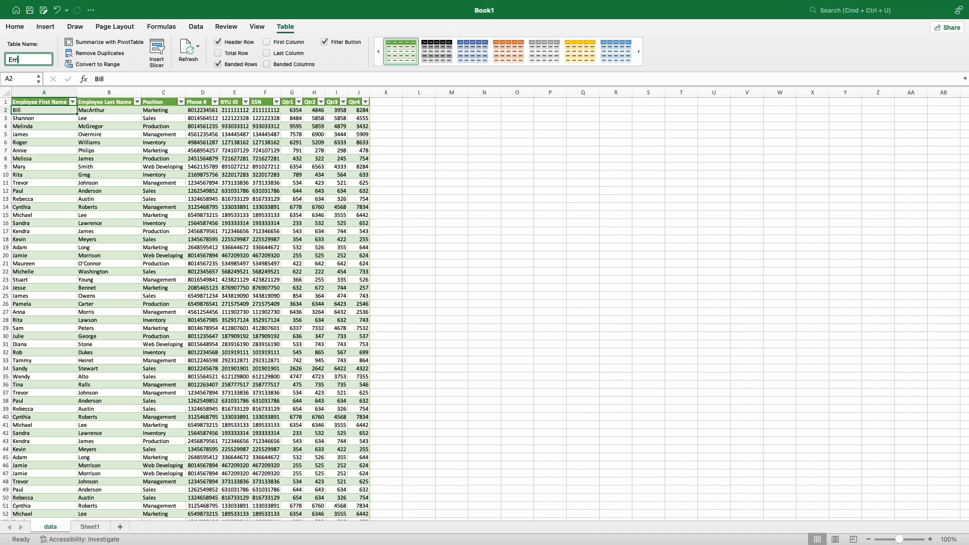
text(ployee)
text(s of)
text( the USA)
key(Return)
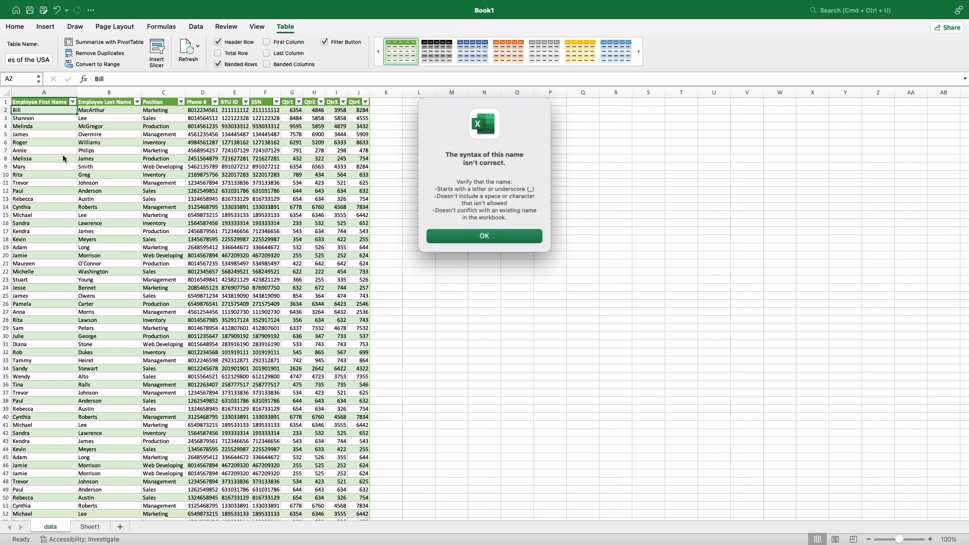
click(479, 237)
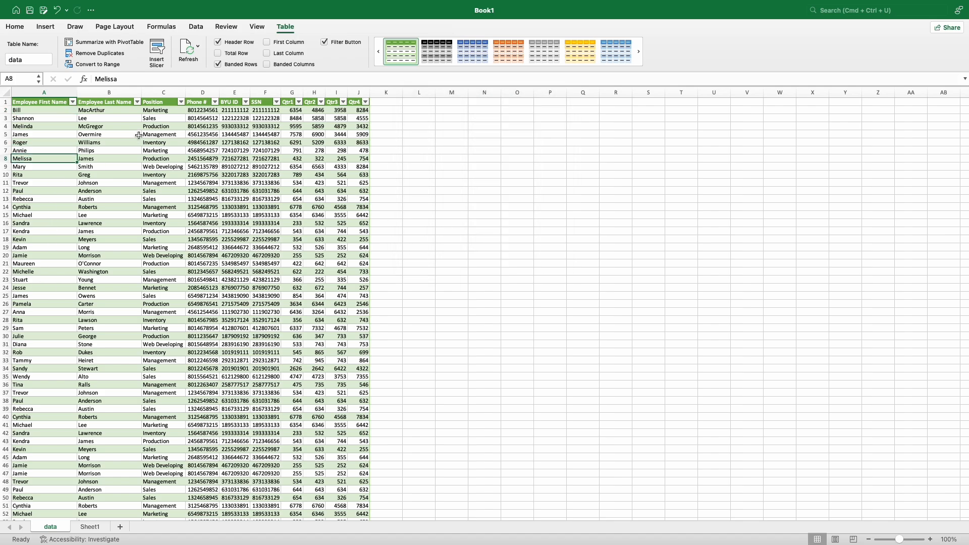
Rename the data table as Employees
click(29, 59)
text(Employes)
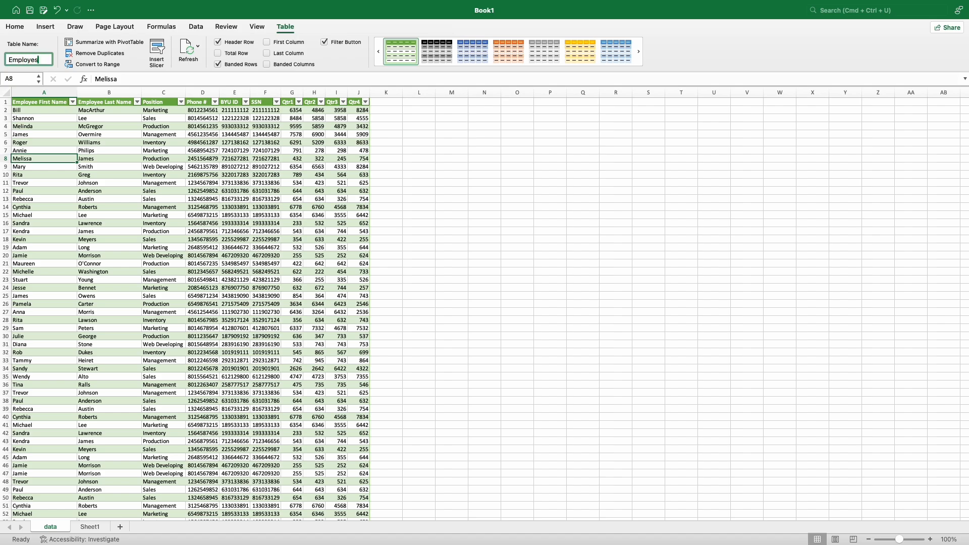
click(123, 128)
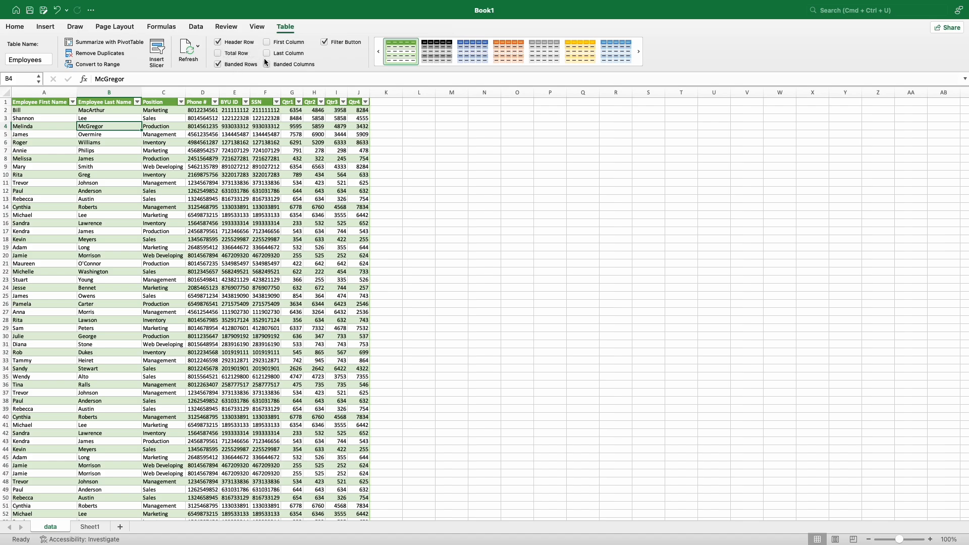
Try the Employees table without banded rows, compare the row shading, and switch the banding back on
click(219, 64)
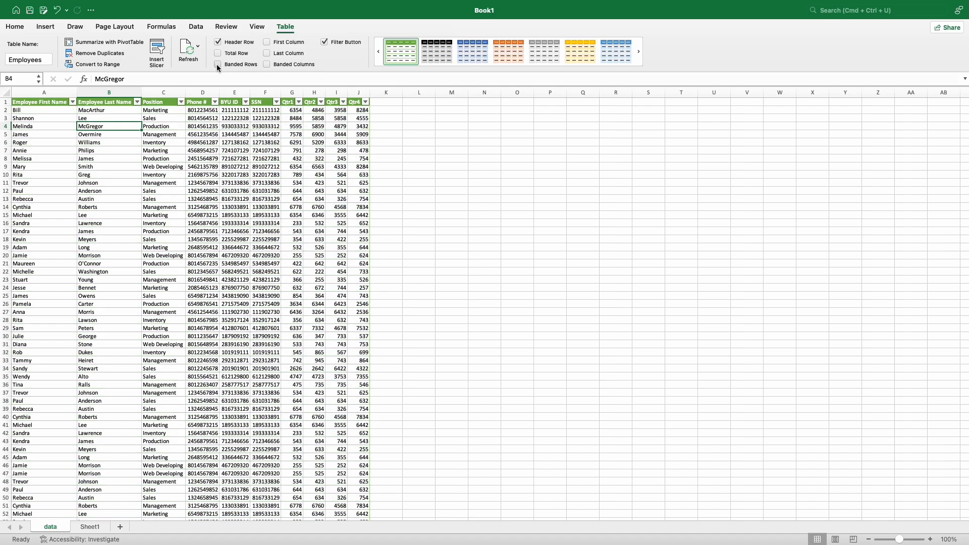
click(218, 65)
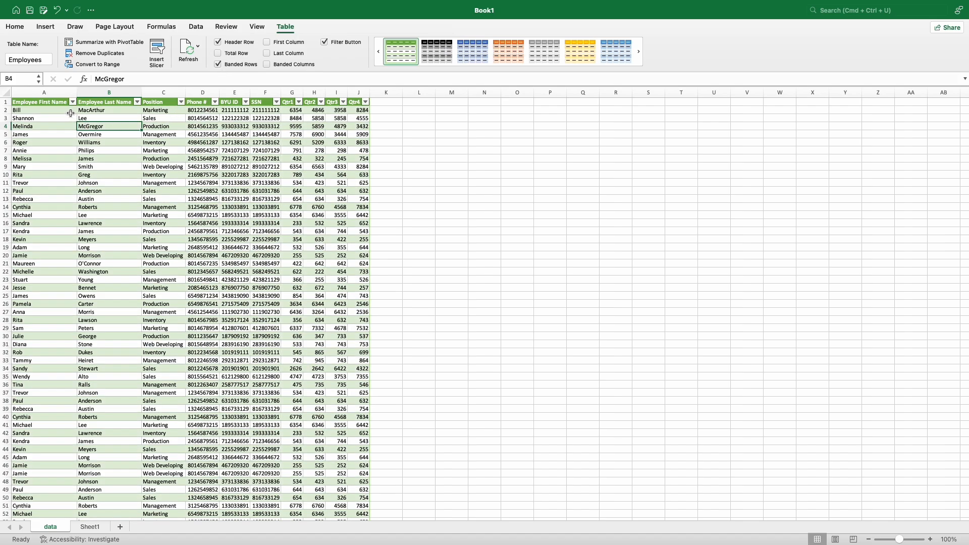
drag(71, 111, 356, 109)
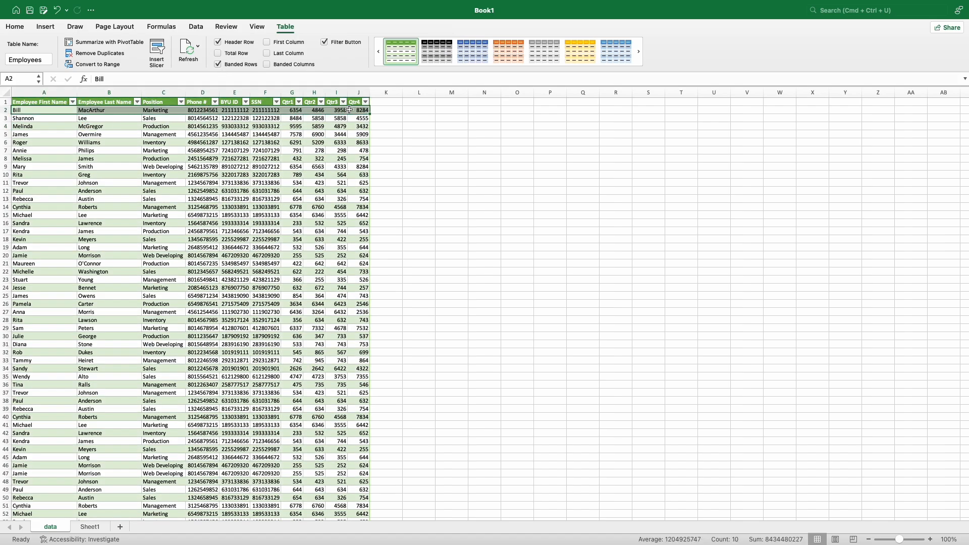
click(147, 126)
click(218, 64)
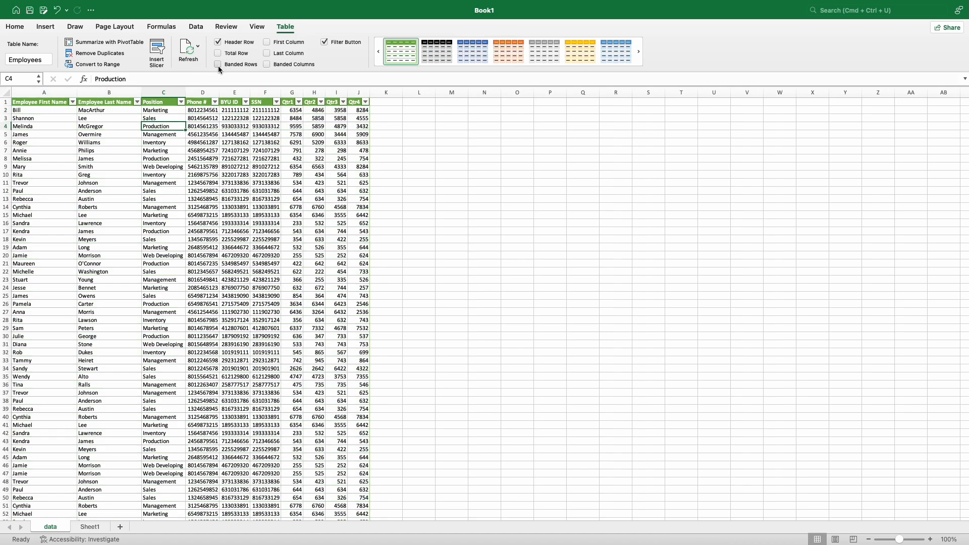
click(219, 67)
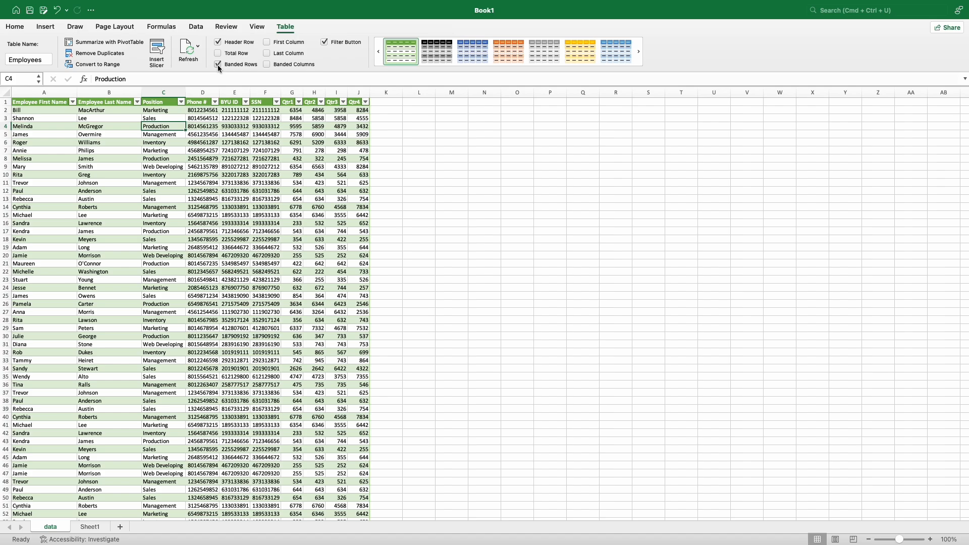
Turn off banded rows and briefly try the Banded Columns and First Column options on the Employees table
click(218, 65)
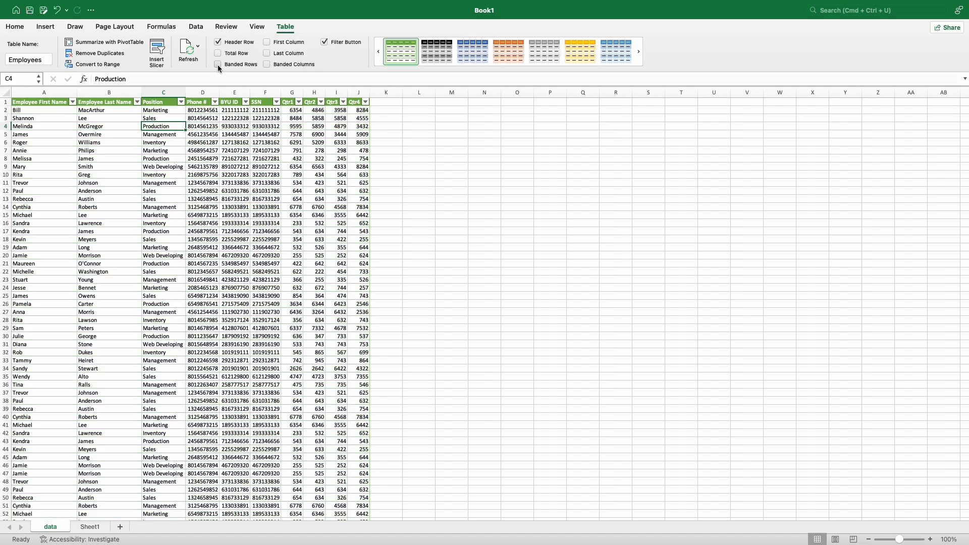
click(266, 64)
click(266, 64)
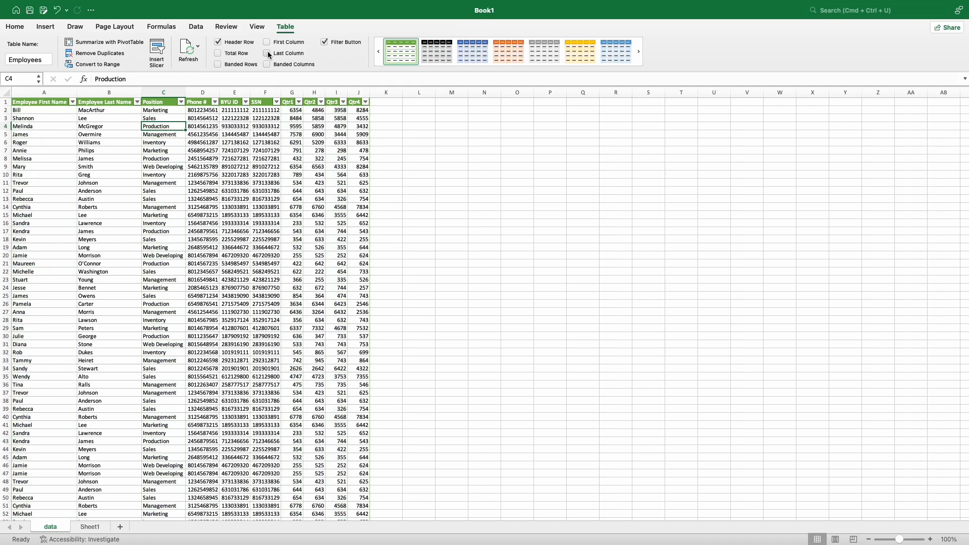
click(267, 43)
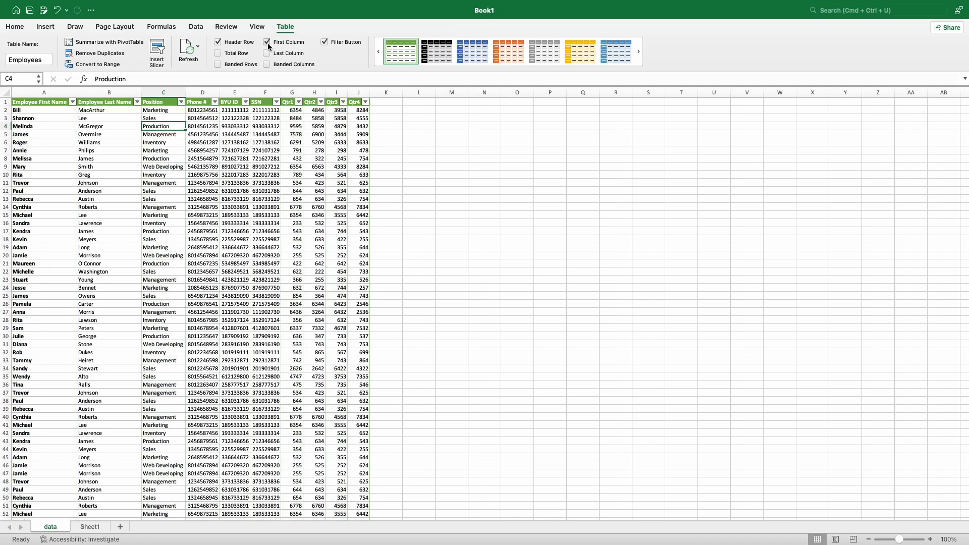
click(267, 43)
Try the Last Column emphasis on the Qtr4 values and turn it off again
click(267, 54)
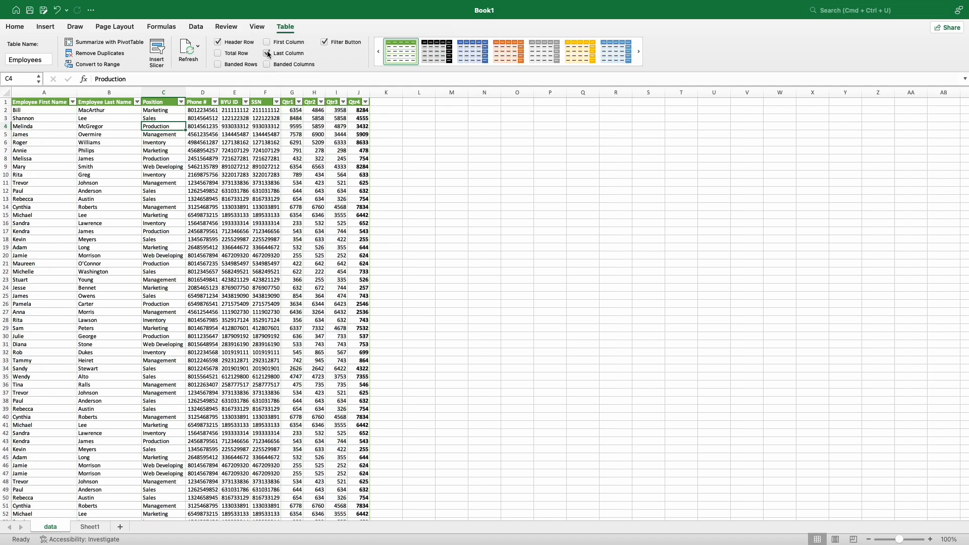
scroll(355, 135, down, 1)
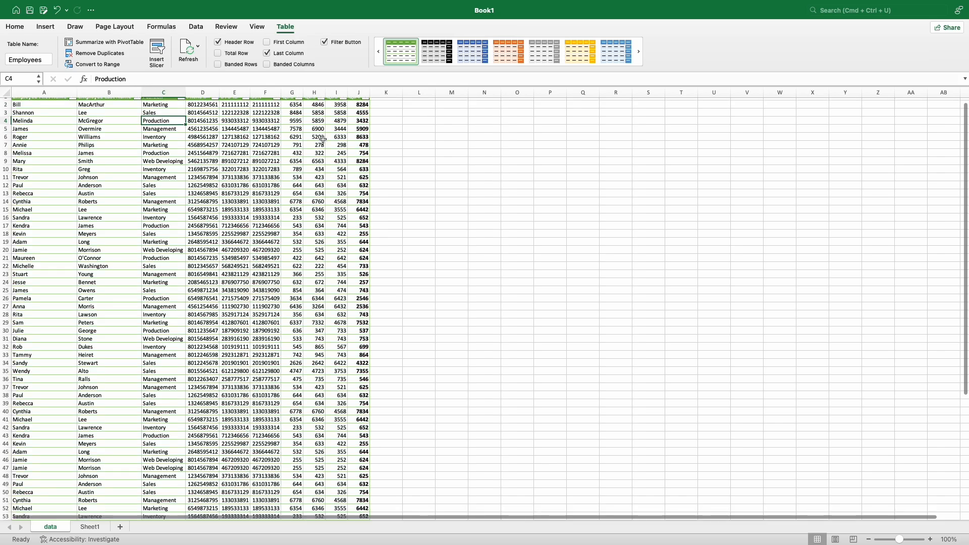
scroll(354, 136, up, 1)
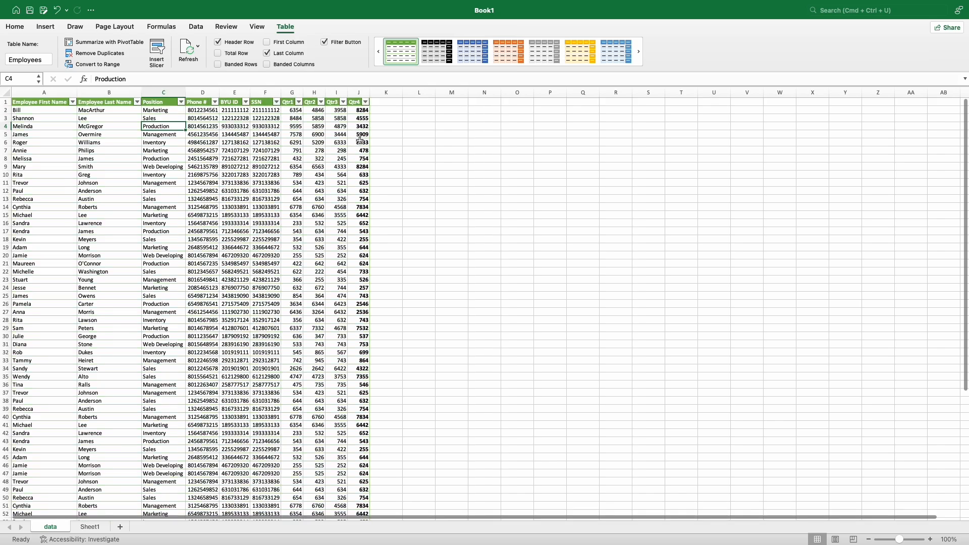
click(264, 54)
Add a total row to the Employees table and examine the formula behind the Qtr4 total
click(217, 53)
scroll(274, 126, down, 15)
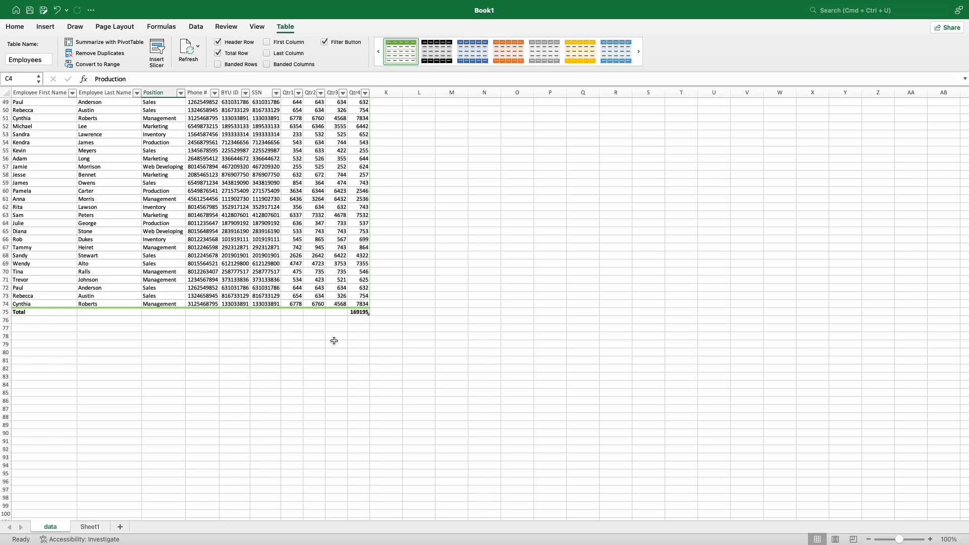
scroll(360, 266, down, 3)
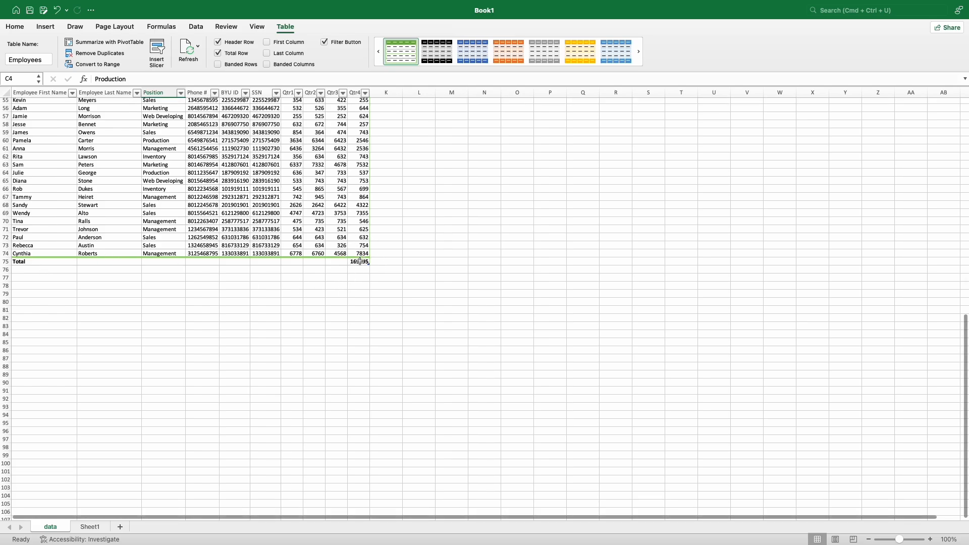
click(359, 261)
scroll(337, 244, up, 15)
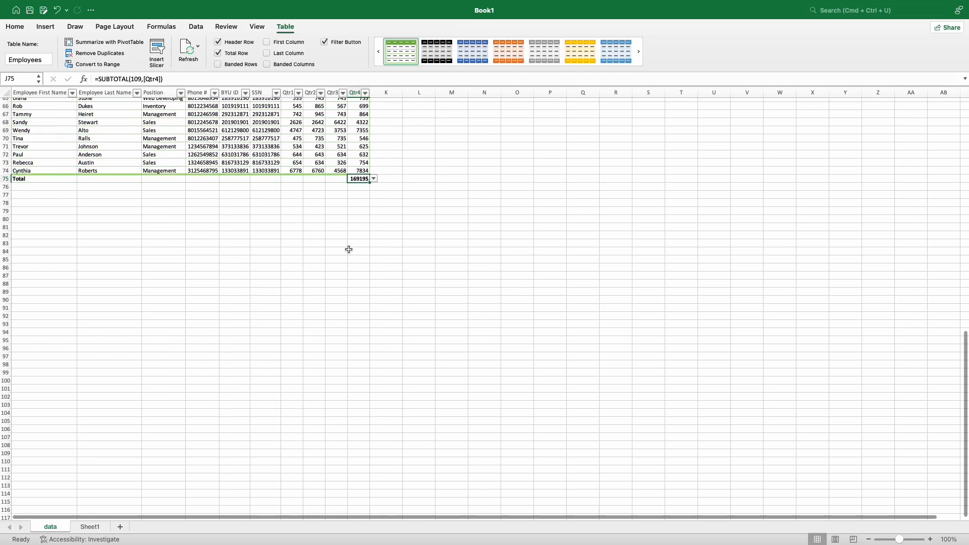
scroll(354, 180, up, 2)
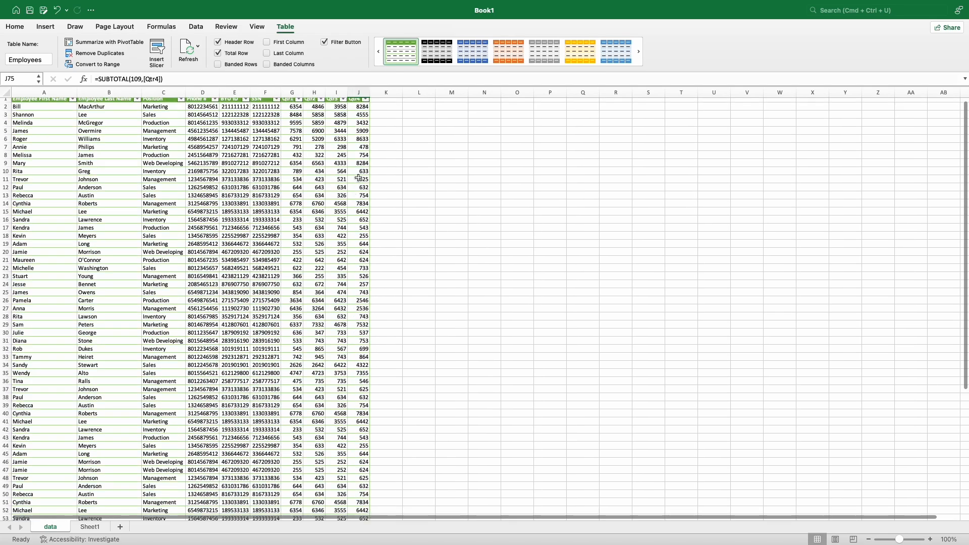
scroll(356, 219, down, 12)
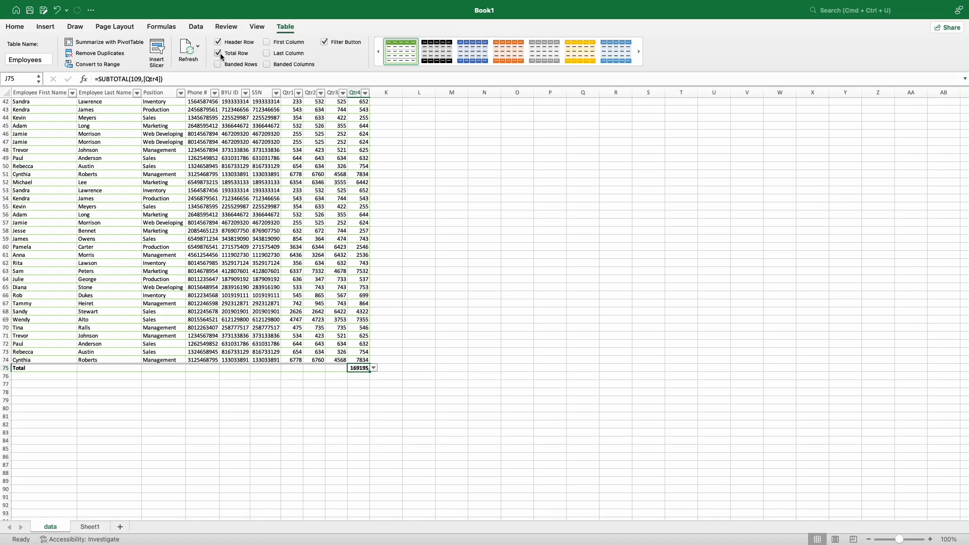
Remove the total row and turn banded rows back on for the Employees table
click(218, 53)
click(218, 63)
scroll(310, 241, down, 5)
scroll(310, 240, up, 15)
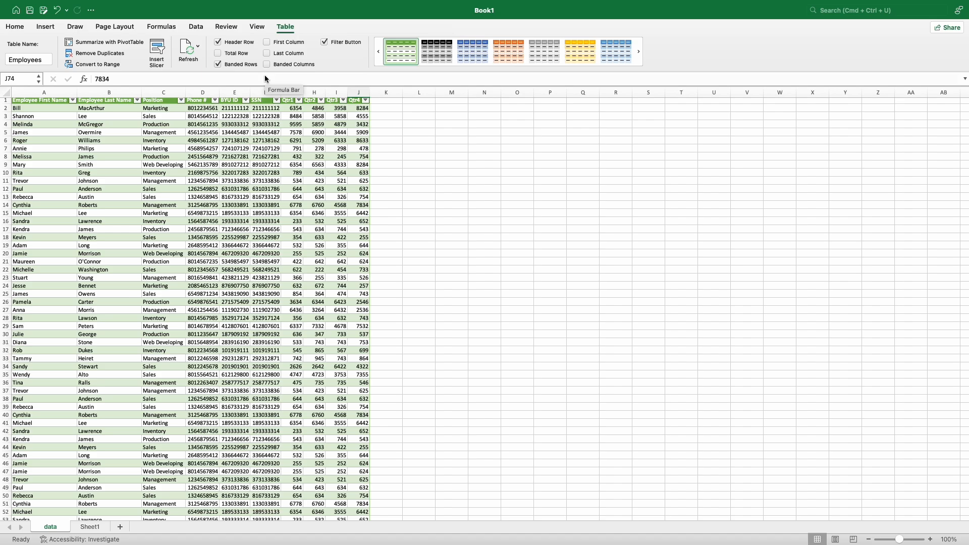
Remove duplicate rows from the Employees table, comparing all columns and treating the first row as headers
click(36, 109)
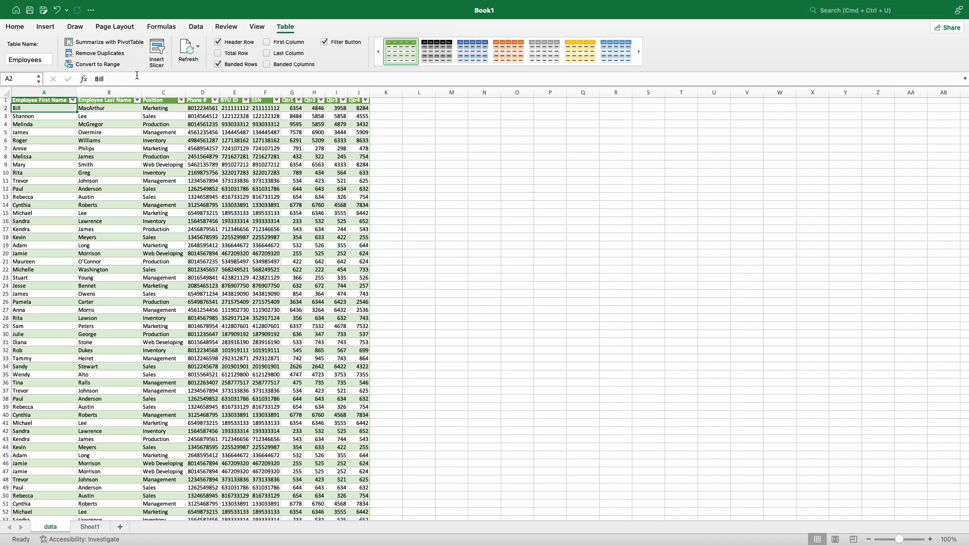
click(106, 54)
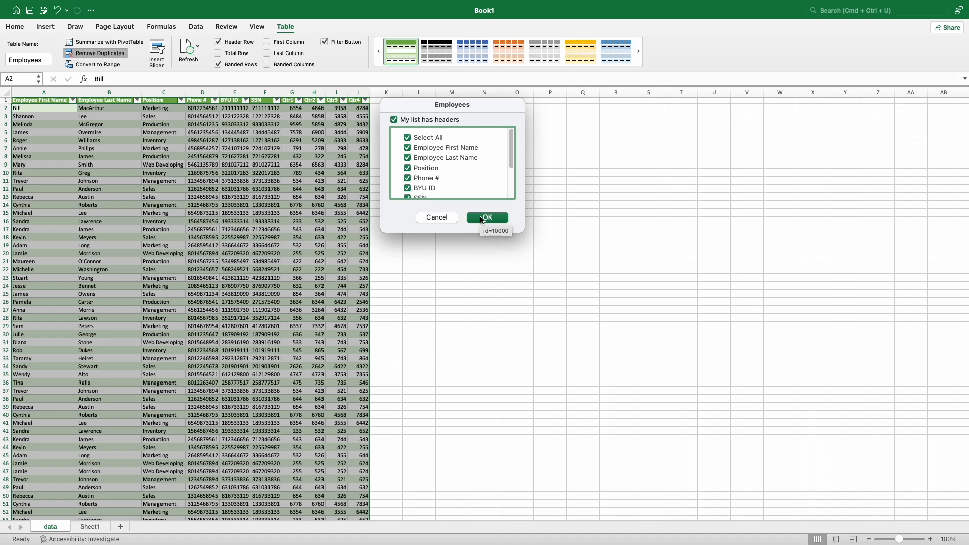
scroll(413, 175, down, 1)
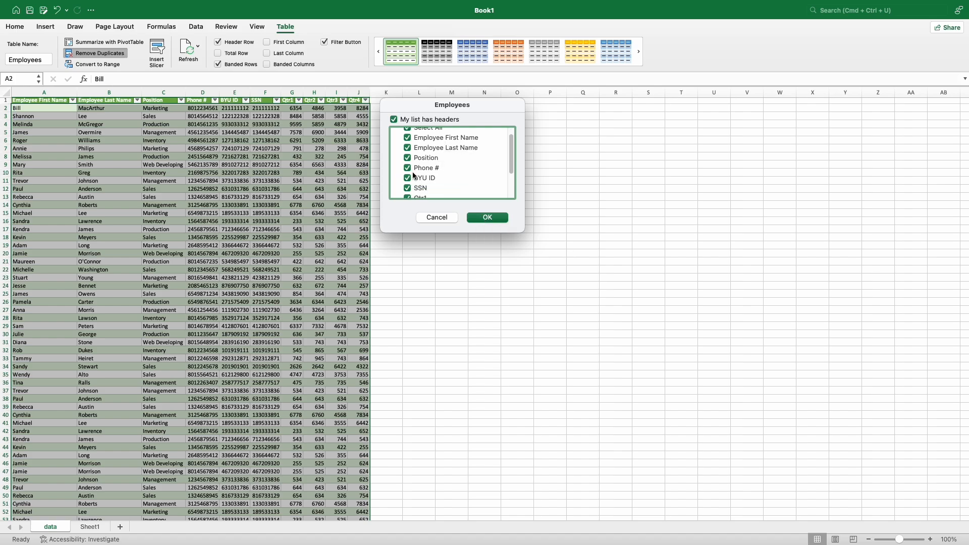
scroll(412, 174, down, 2)
scroll(427, 158, up, 3)
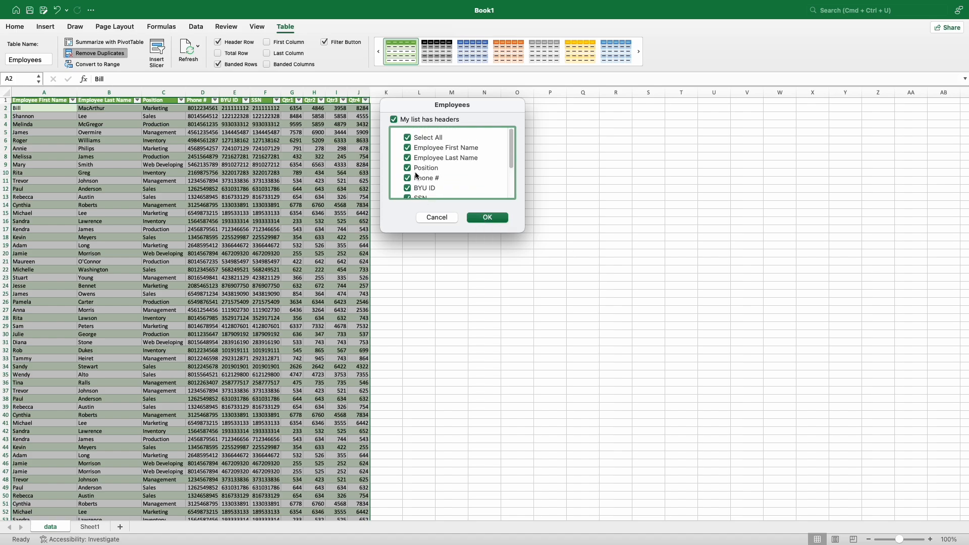
click(414, 169)
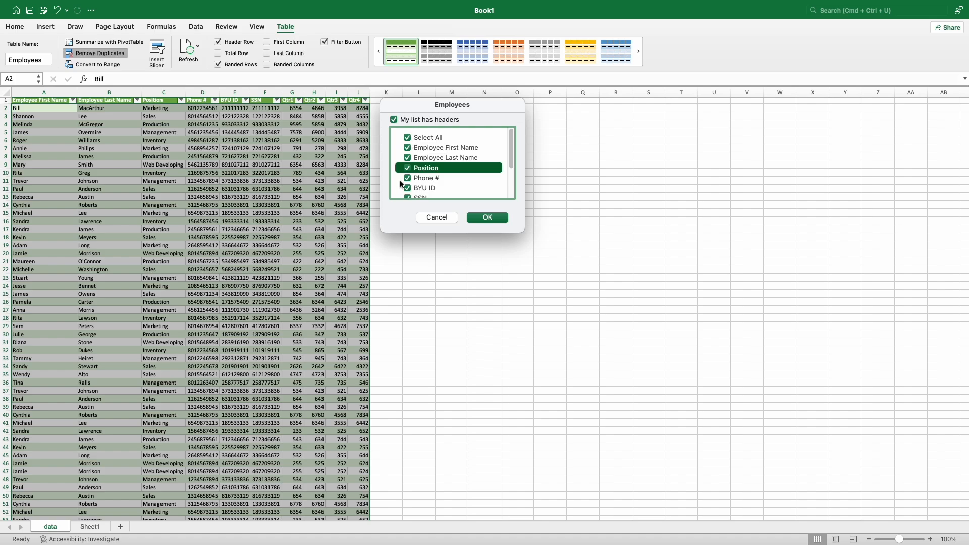
click(483, 218)
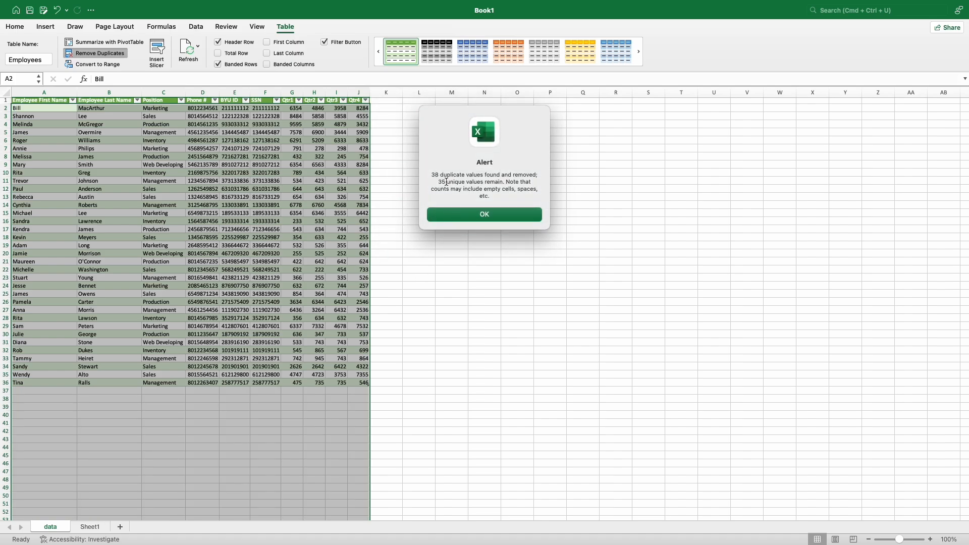
click(484, 214)
click(287, 267)
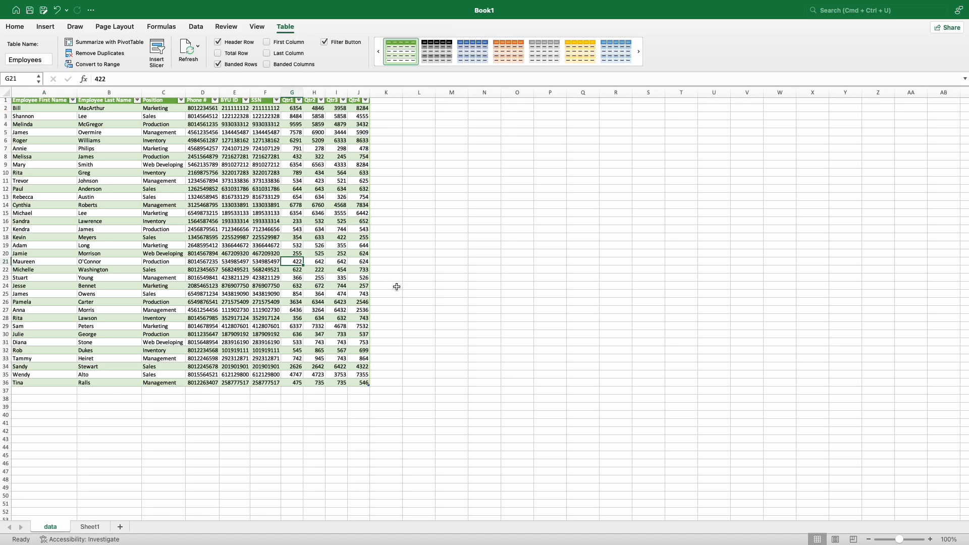
click(393, 279)
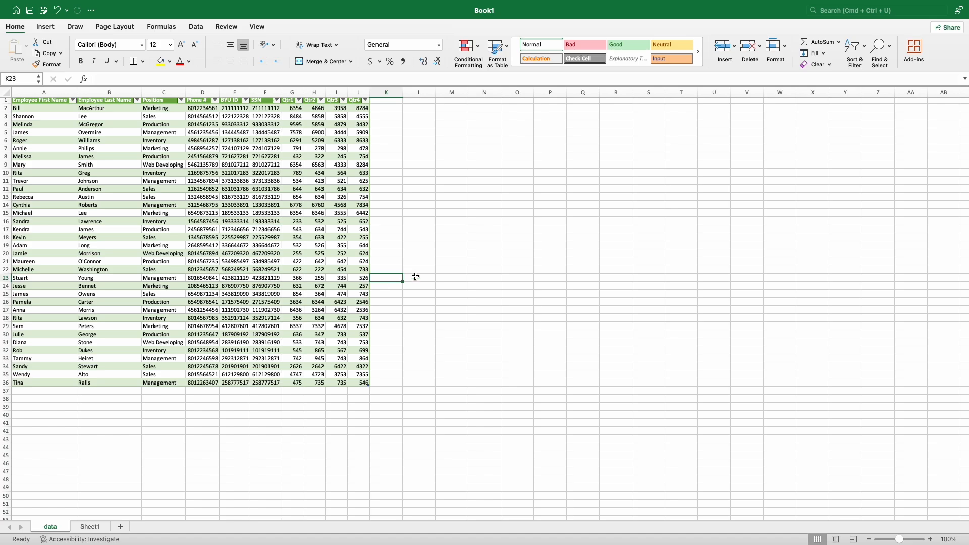
Insert a slicer for the Position column and place it just beside the upper rows of the Employees table
click(246, 165)
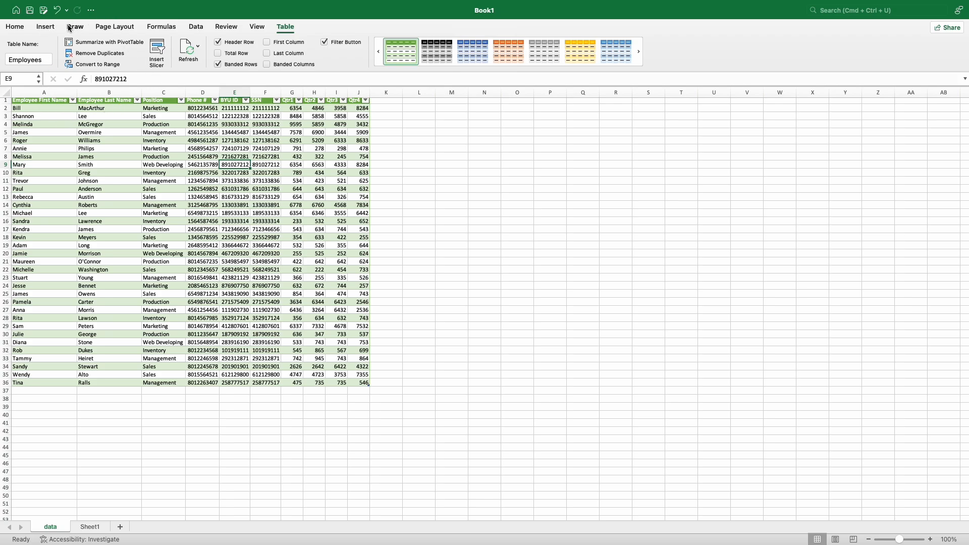
click(156, 51)
scroll(440, 152, down, 3)
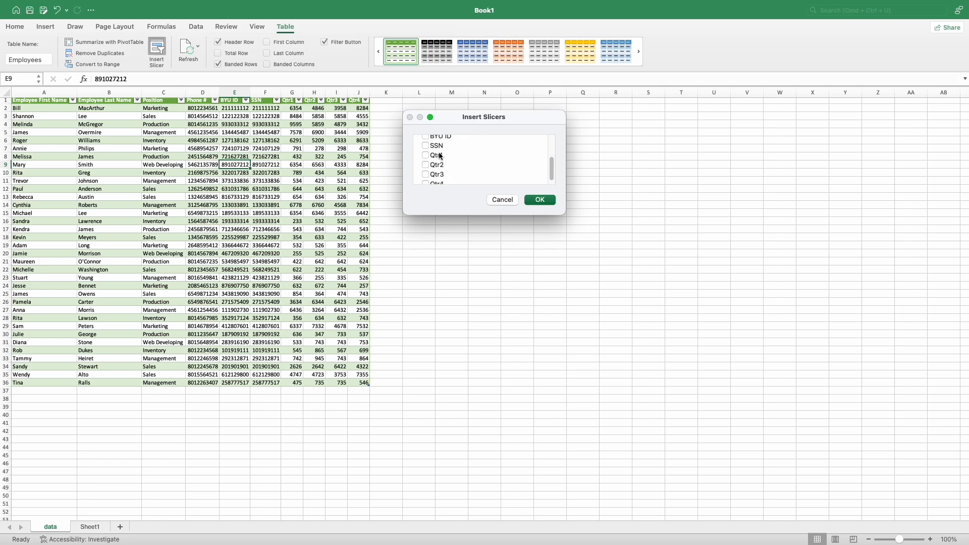
scroll(443, 157, up, 3)
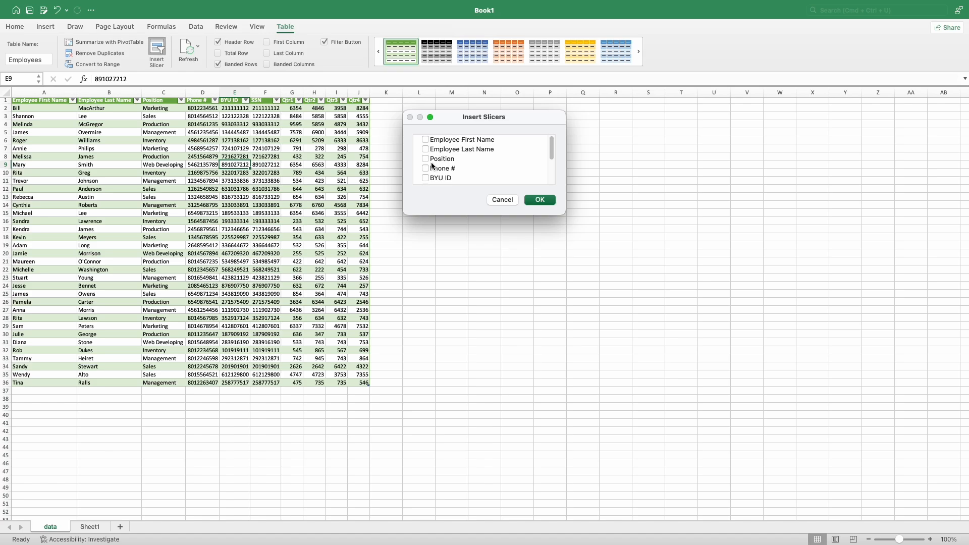
click(425, 159)
click(539, 200)
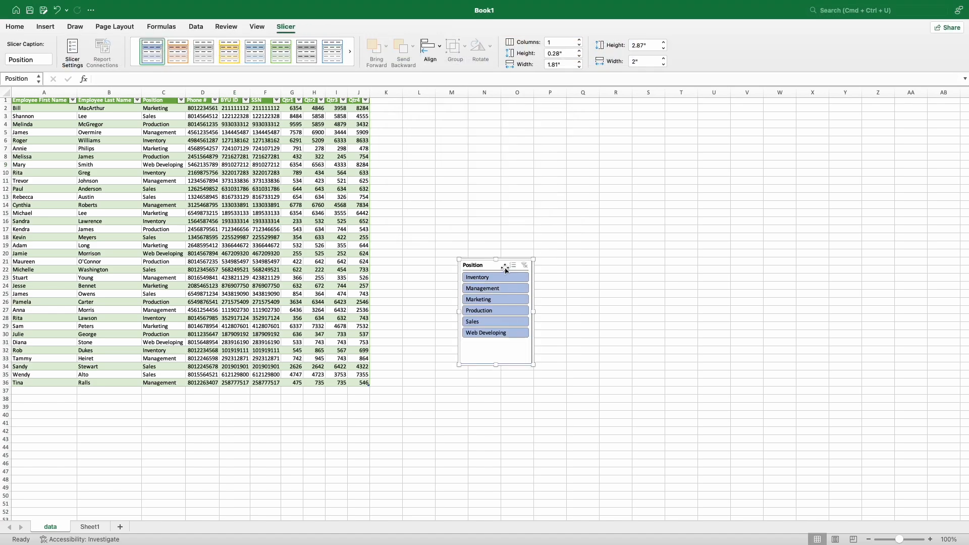
drag(505, 268, 439, 128)
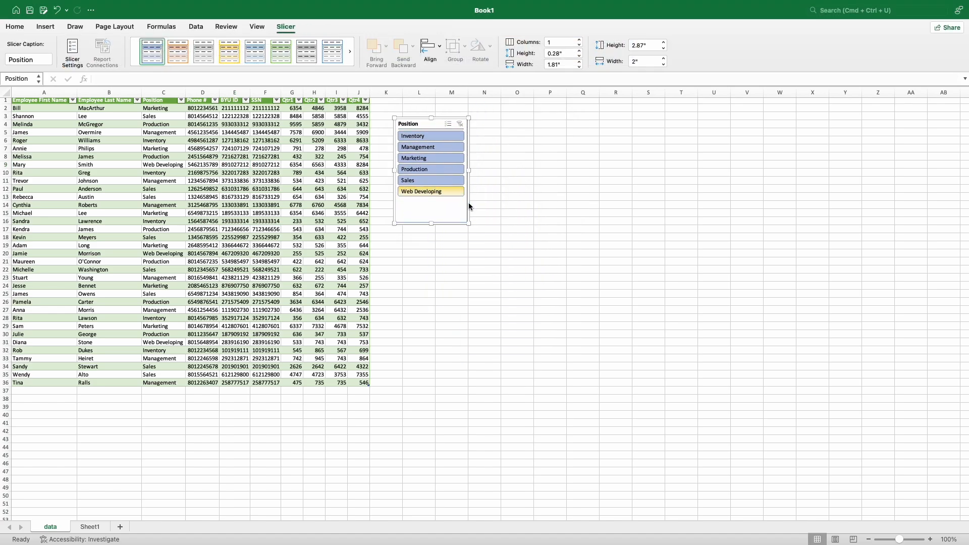
Filter the table with the slicer through Marketing, Sales, Management, Inventory and Production, ending on Web Developing
click(429, 158)
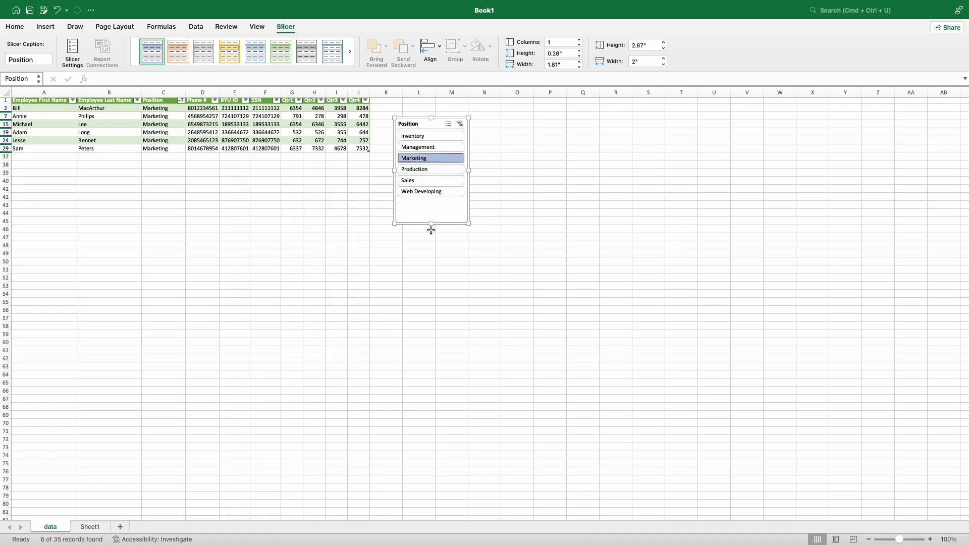
click(435, 180)
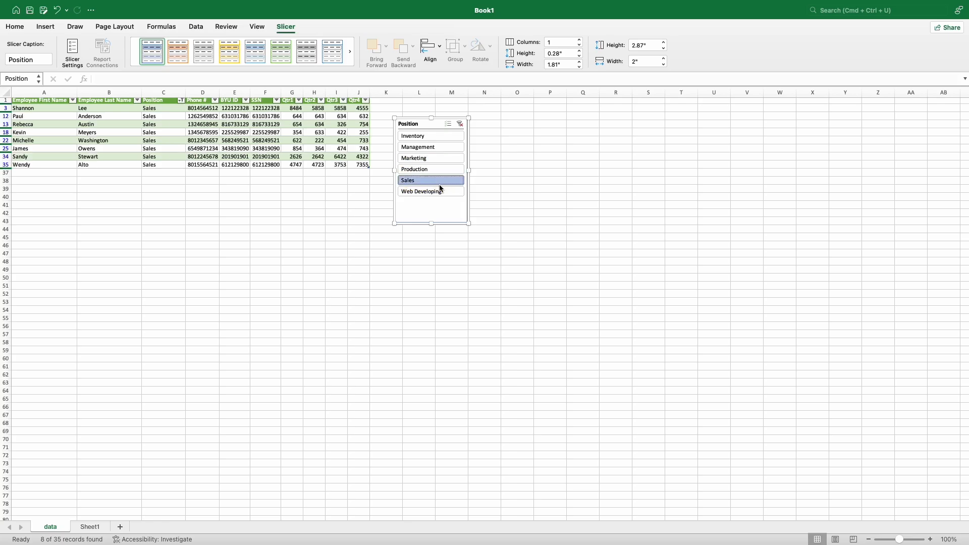
click(435, 147)
click(431, 136)
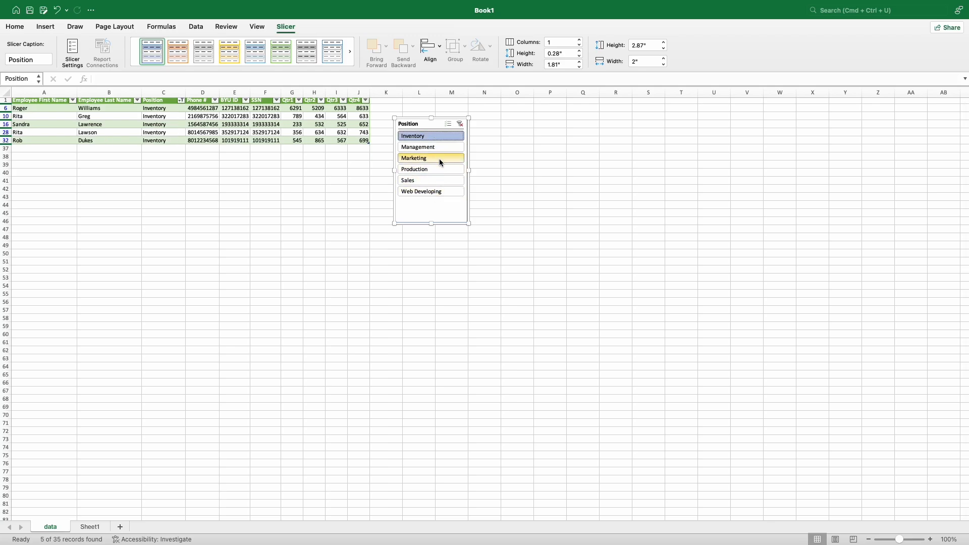
click(439, 158)
click(441, 172)
click(440, 181)
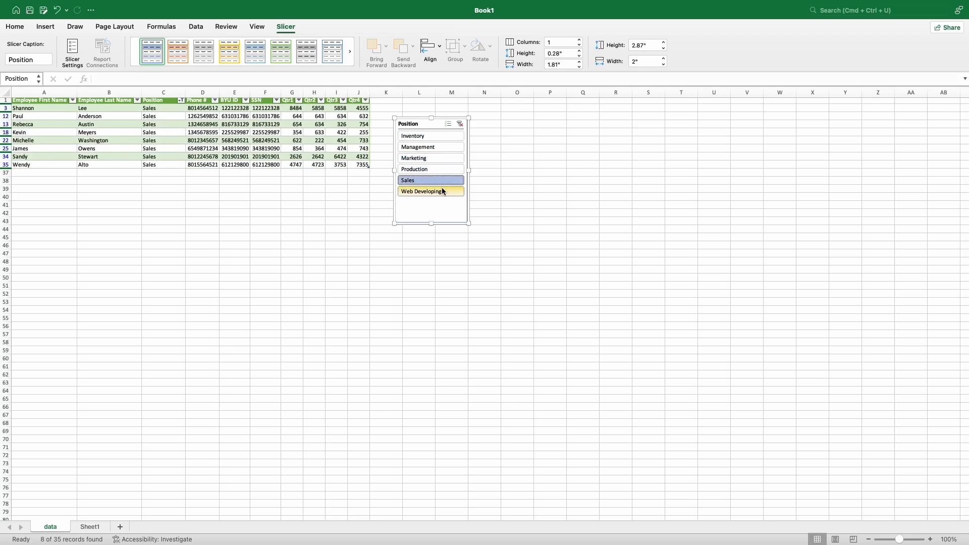
click(443, 190)
Copy the Qtr1 values of the Web Developing rows to cell H44 and clear the pasted numbers
drag(295, 124, 293, 108)
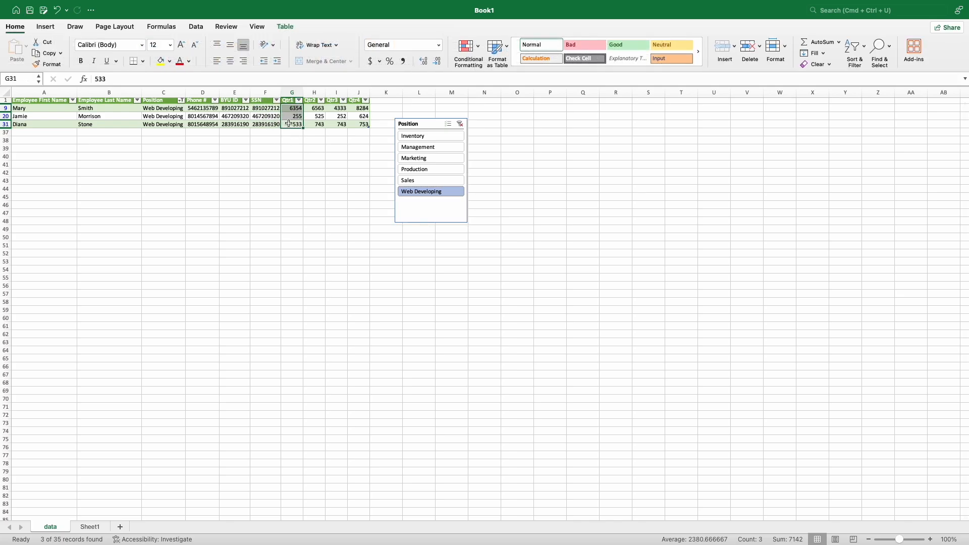
key(super+c)
click(310, 189)
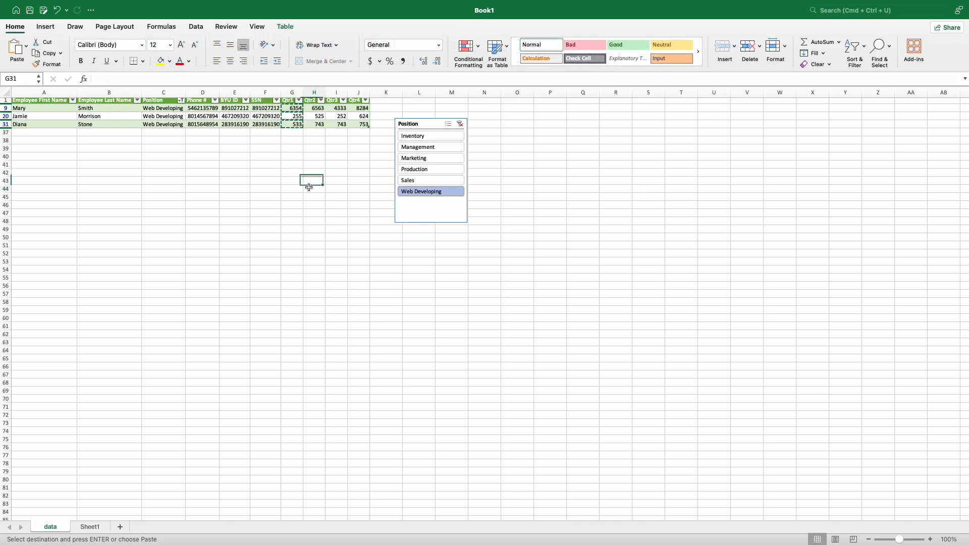
key(super+v)
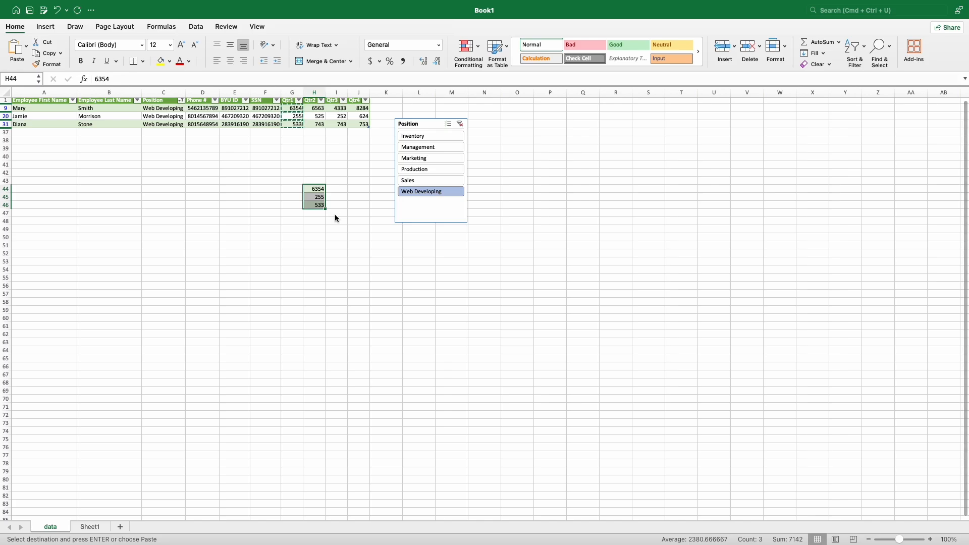
key(super+z)
click(335, 205)
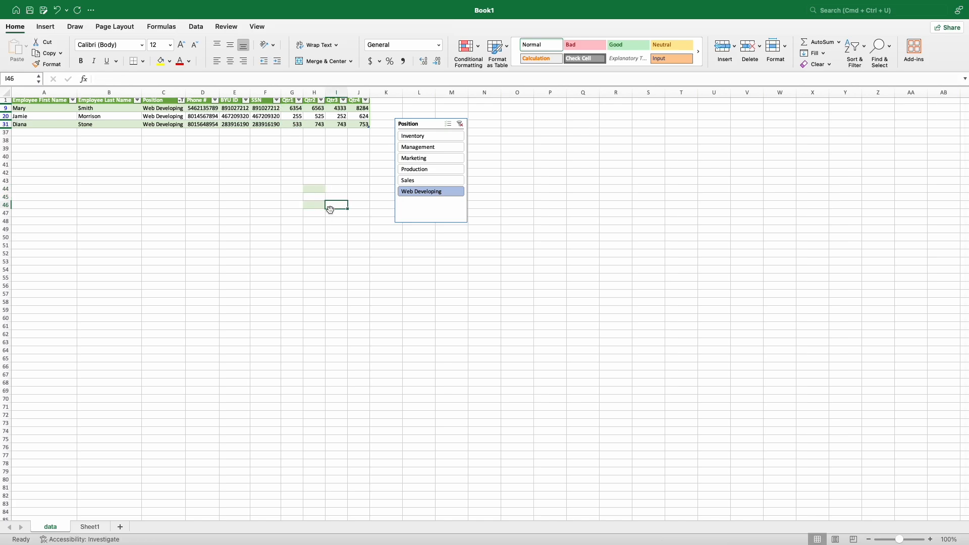
Switch the slicer through Production, Marketing and Management, and undo back to the Web Developing filter without the pasted cells
click(424, 170)
click(417, 158)
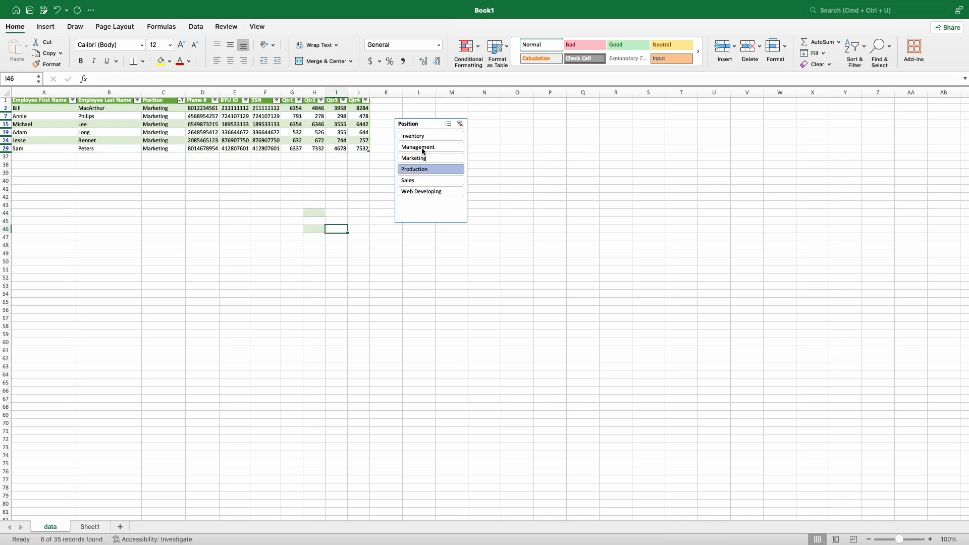
click(422, 148)
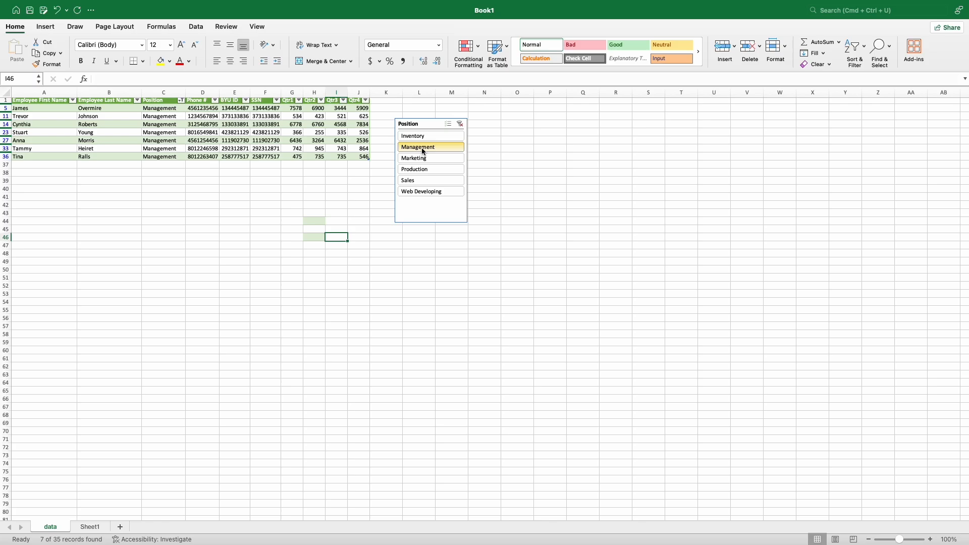
key(super+z)
key(super+z)
key(super+z)
key(super+z)
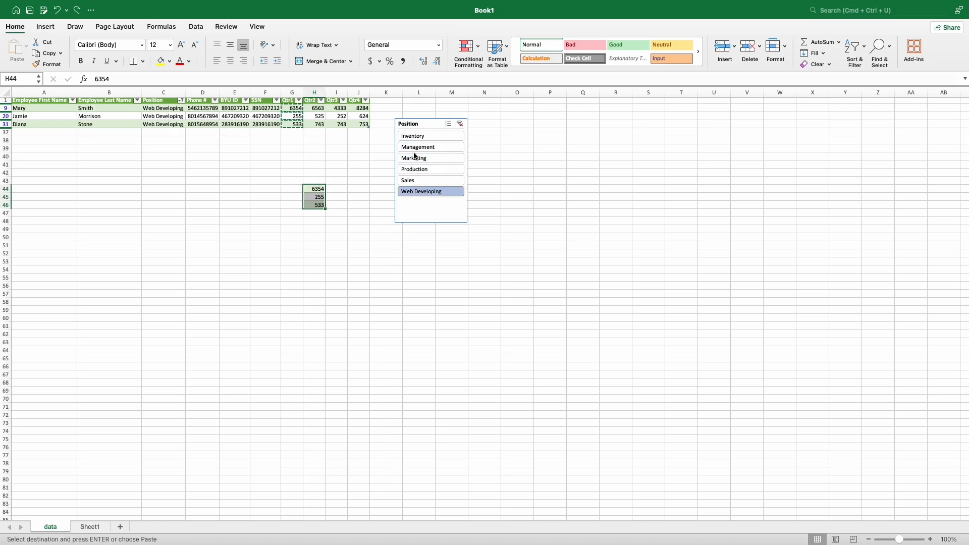
key(super+z)
click(368, 185)
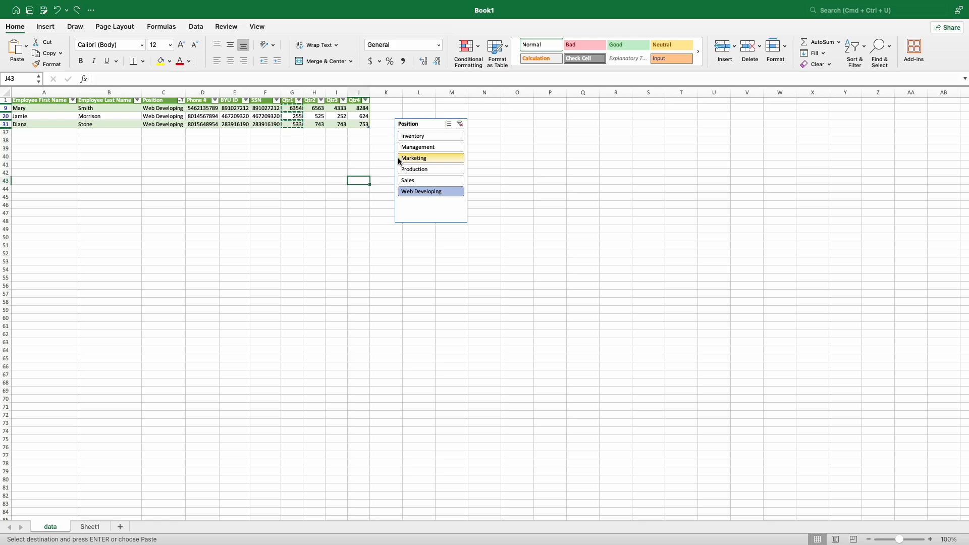
Turn on multi-select in the Position slicer, add Production and Marketing to Web Developing, and clear the filter
click(447, 124)
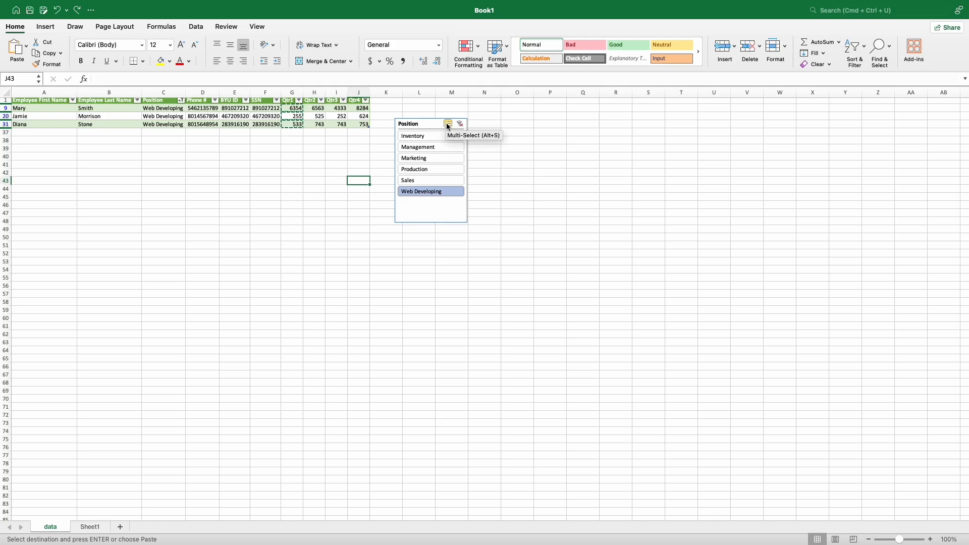
click(444, 169)
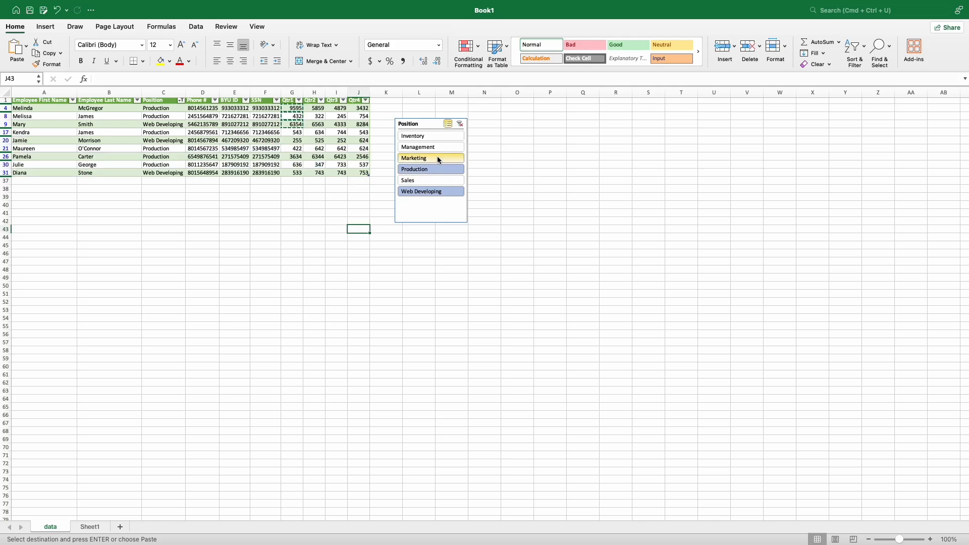
click(437, 156)
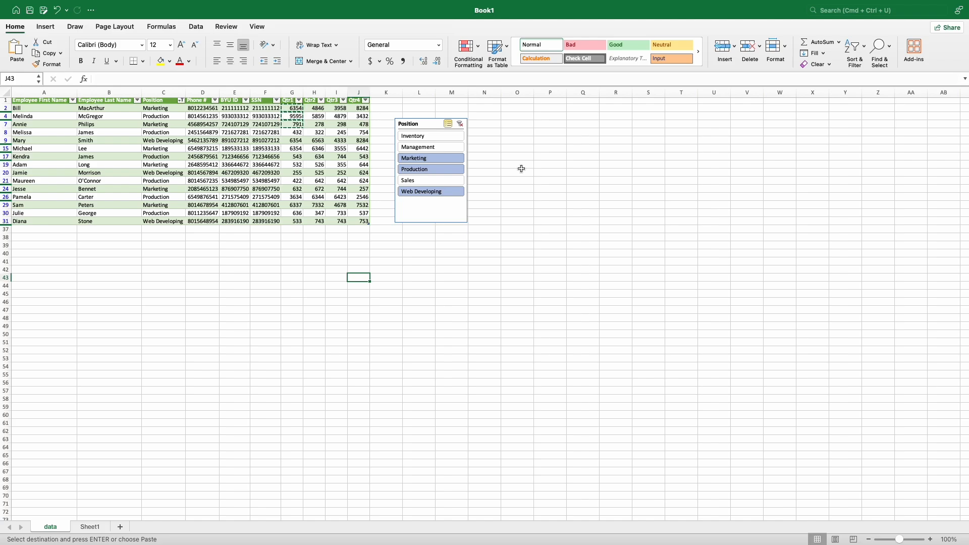
click(459, 125)
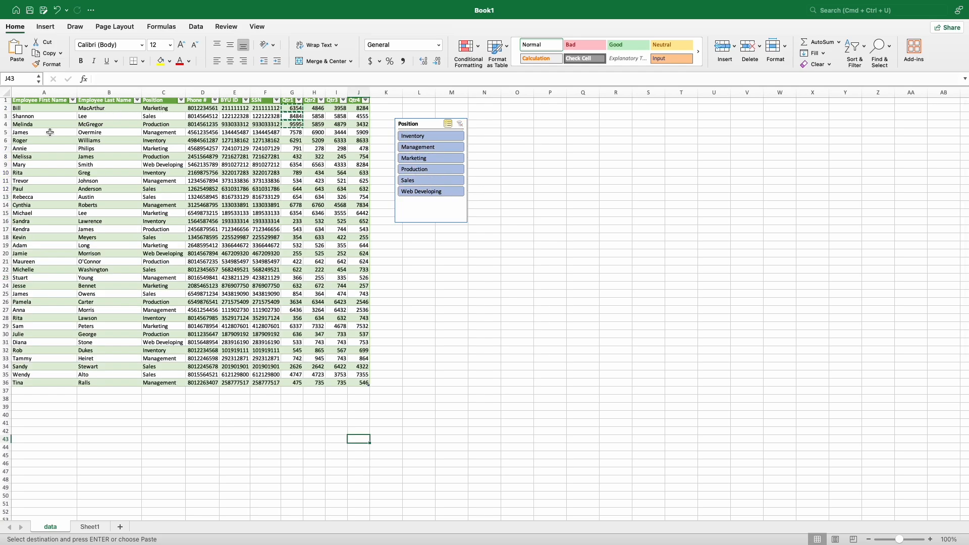
click(420, 252)
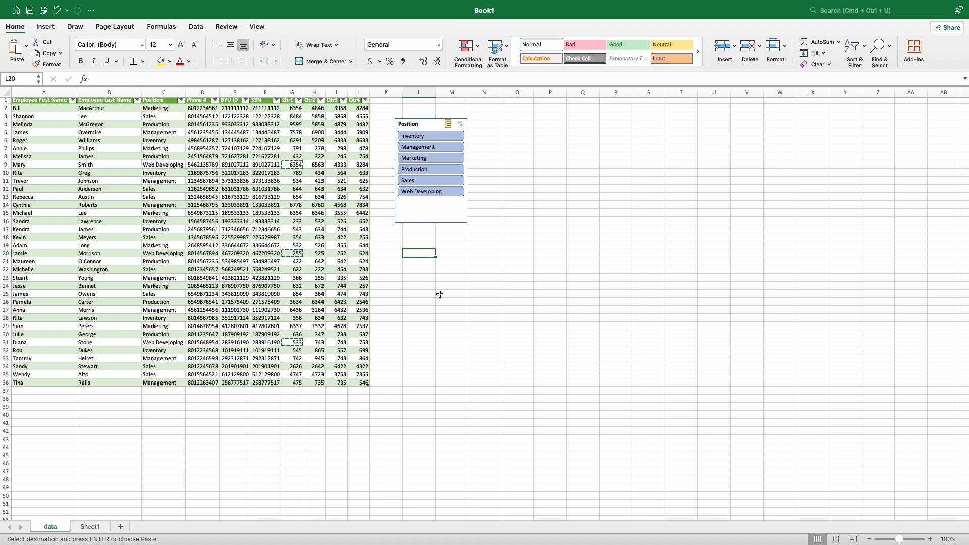
Try the dark blue and dark gold styles on the Position slicer and apply the lighter blue dark style
click(426, 124)
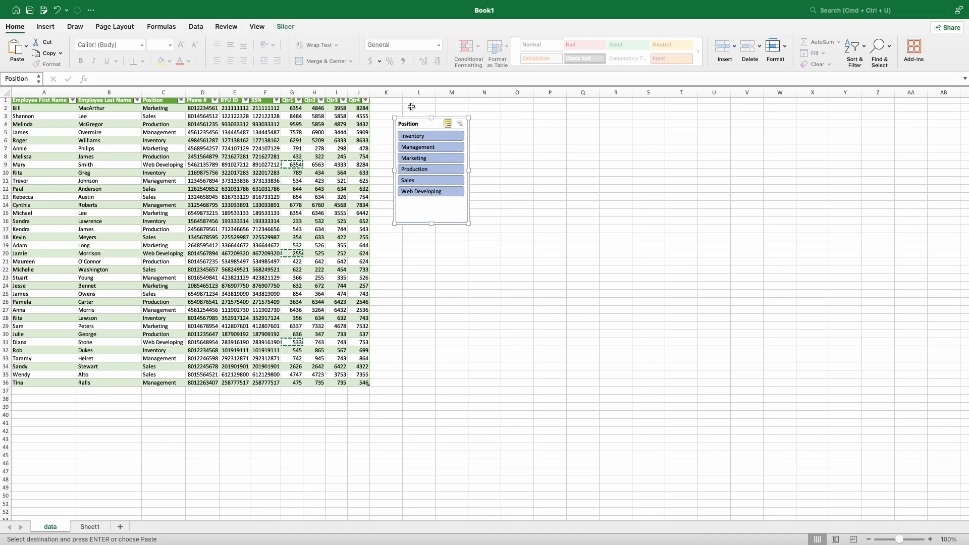
click(286, 27)
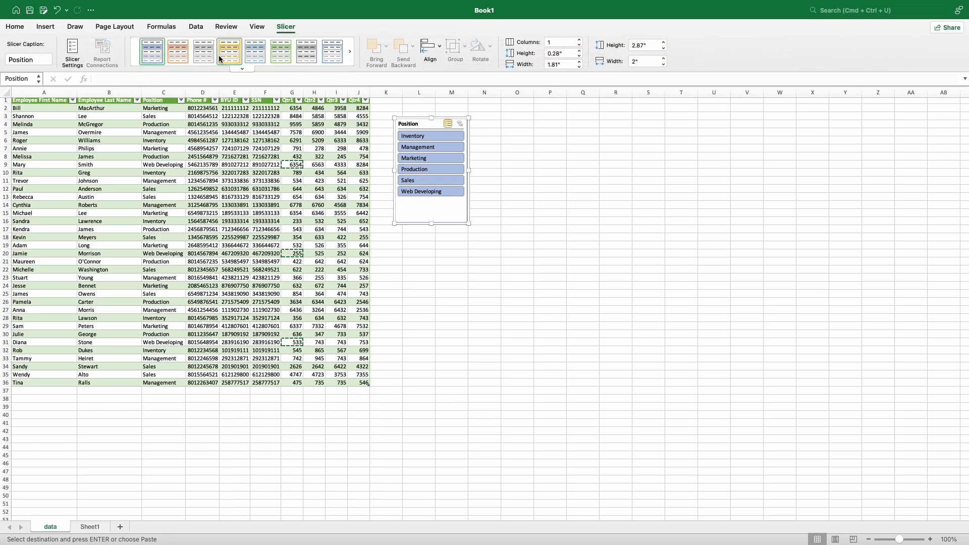
click(249, 68)
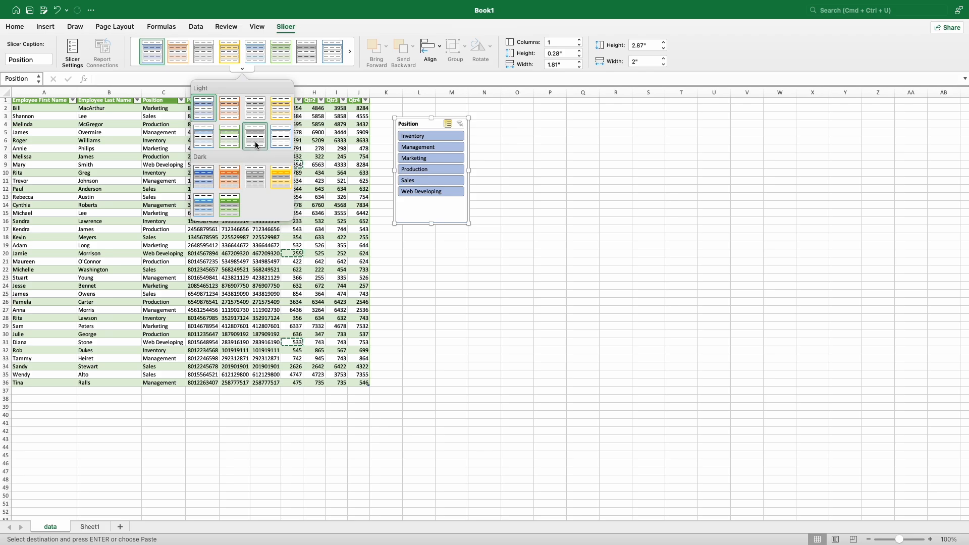
click(209, 179)
click(272, 53)
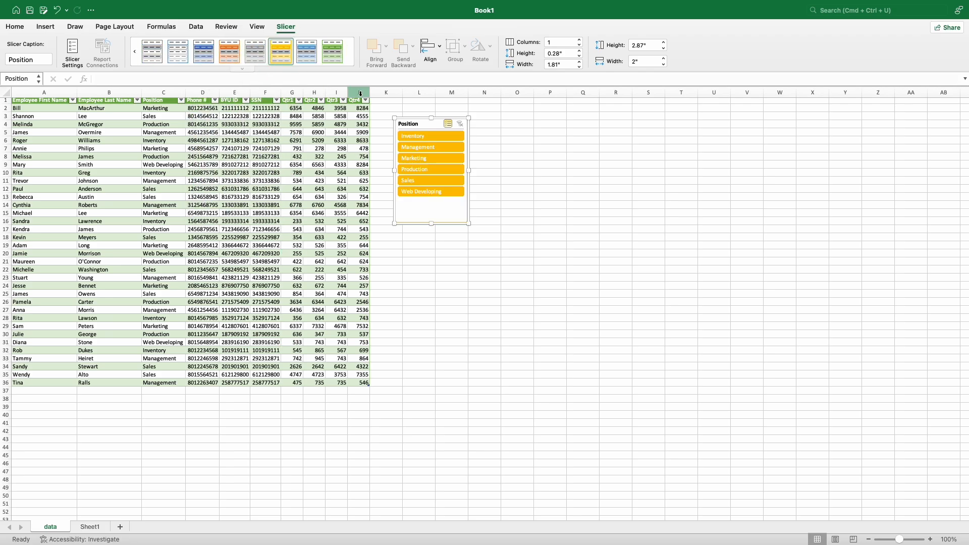
click(309, 53)
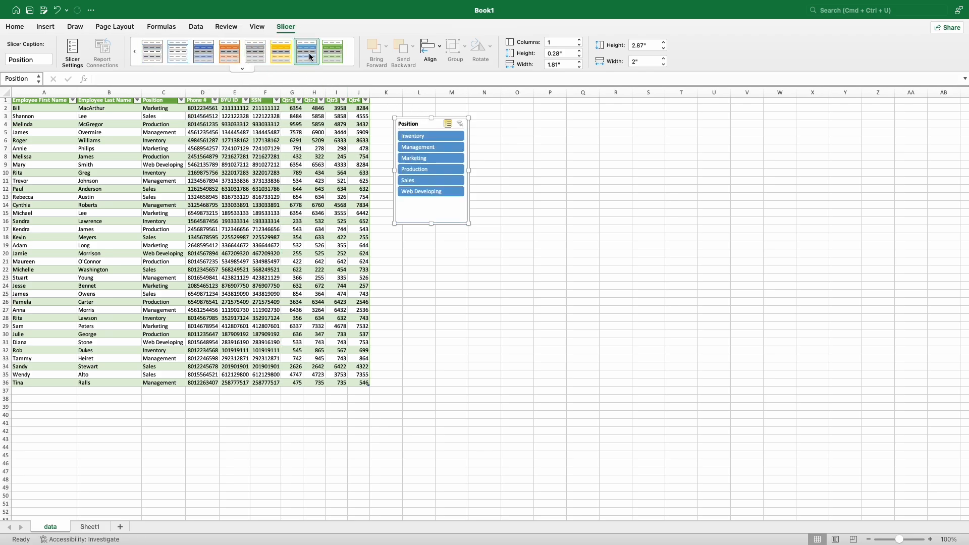
Lay out the Position slicer in 2 columns and resize it to about 4.29" wide and 1.51" high
click(498, 172)
click(432, 124)
click(580, 40)
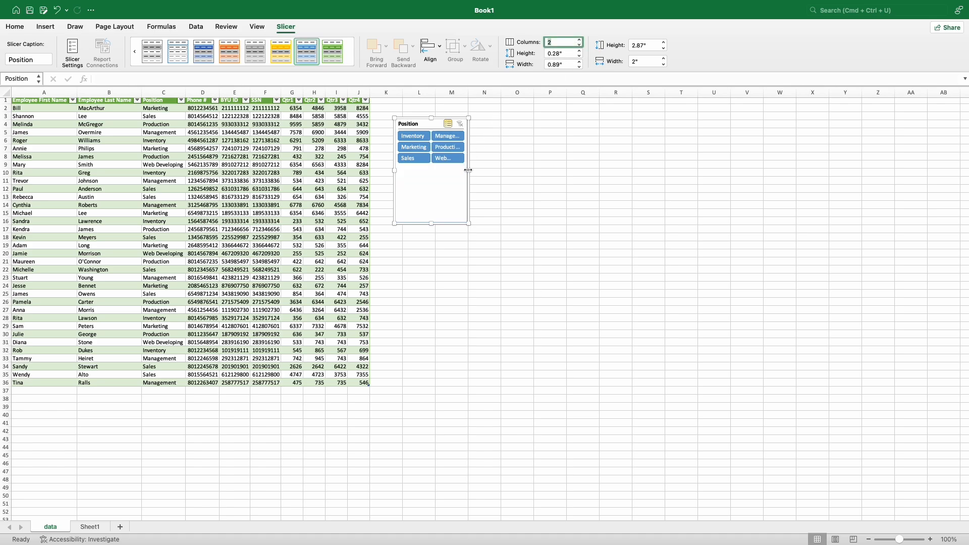
drag(469, 170, 552, 170)
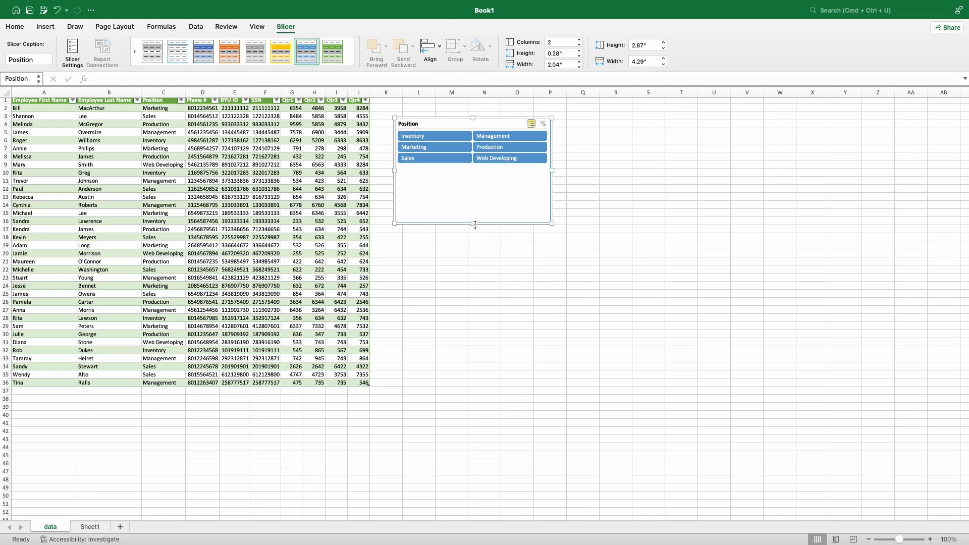
drag(472, 223, 470, 174)
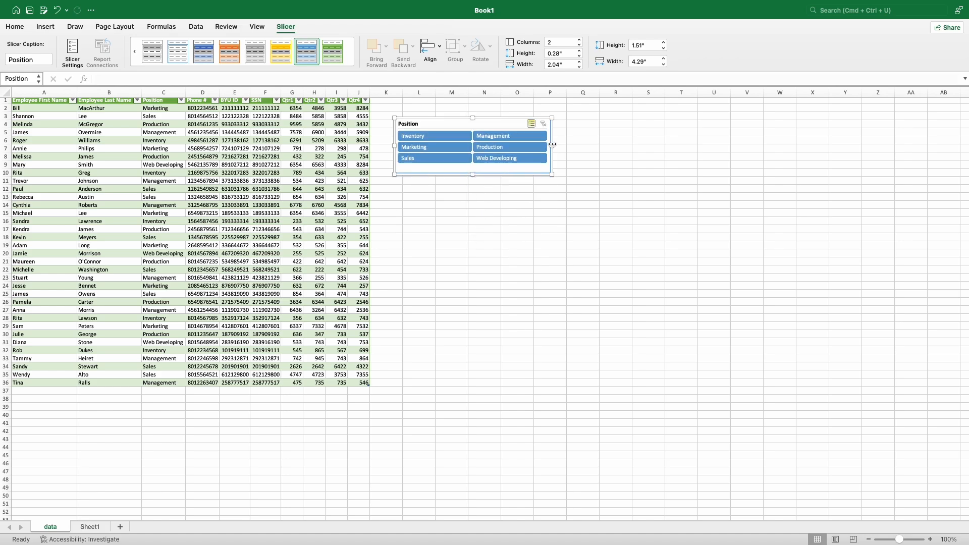
Set the Position slicer's buttons to 0.3" high and 2" wide
click(580, 52)
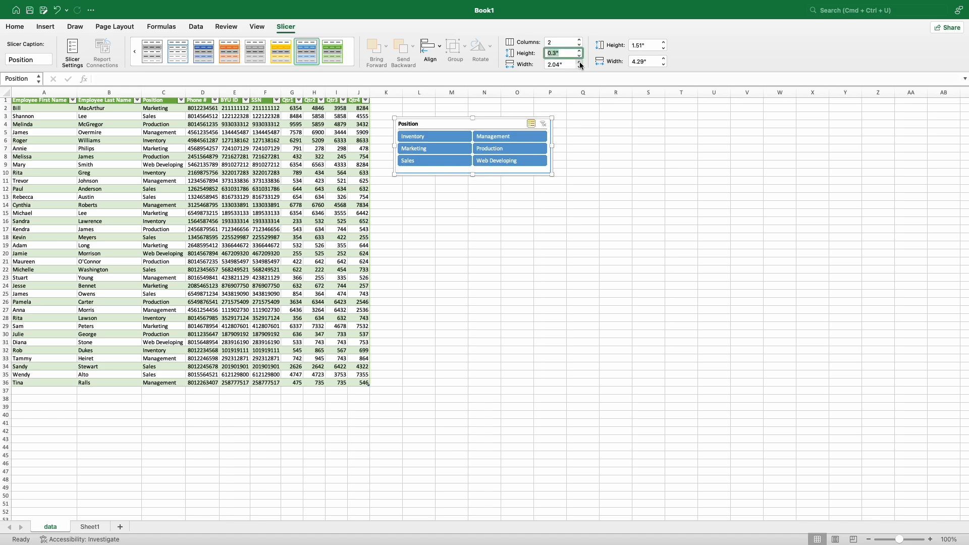
click(580, 62)
click(580, 66)
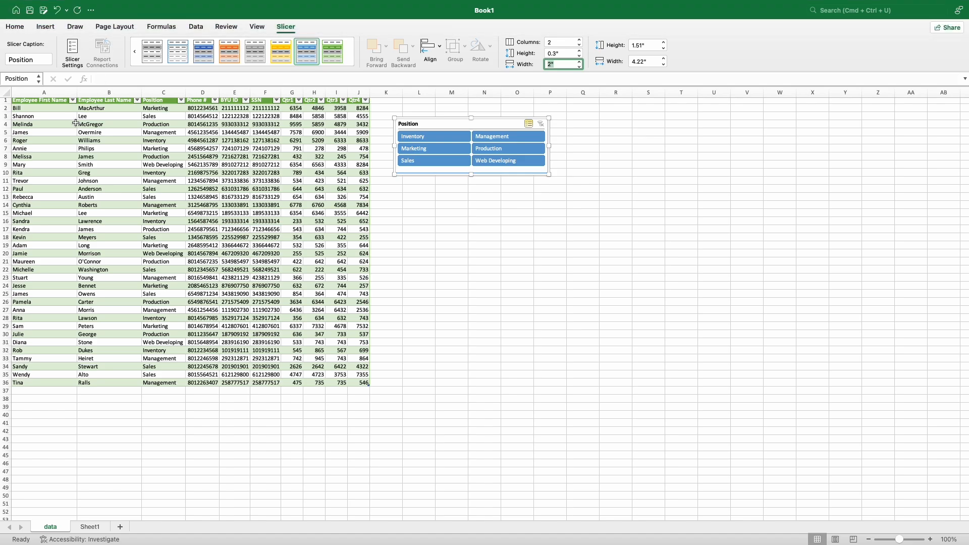
Review the Position slicer's name, caption and item sorting options in its settings, leaving them as they are
click(78, 50)
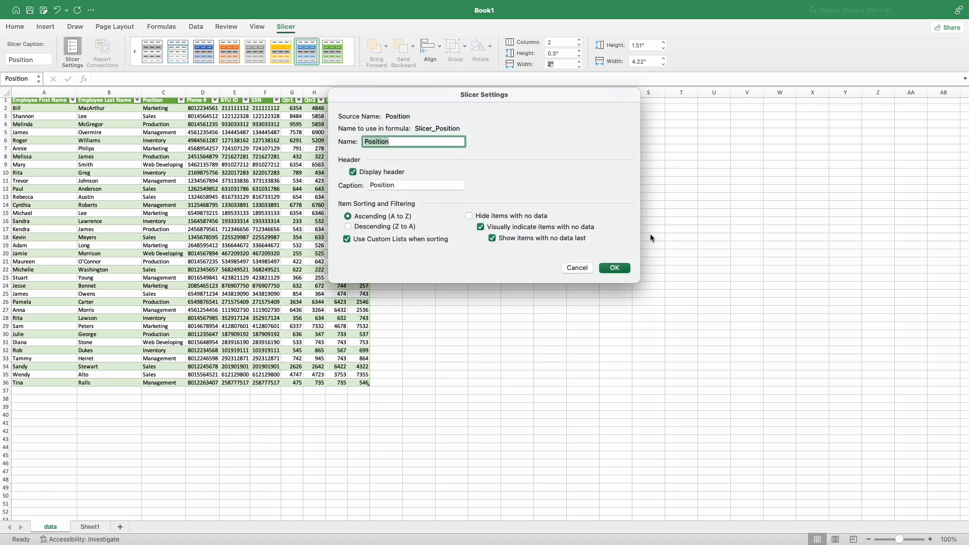
click(585, 268)
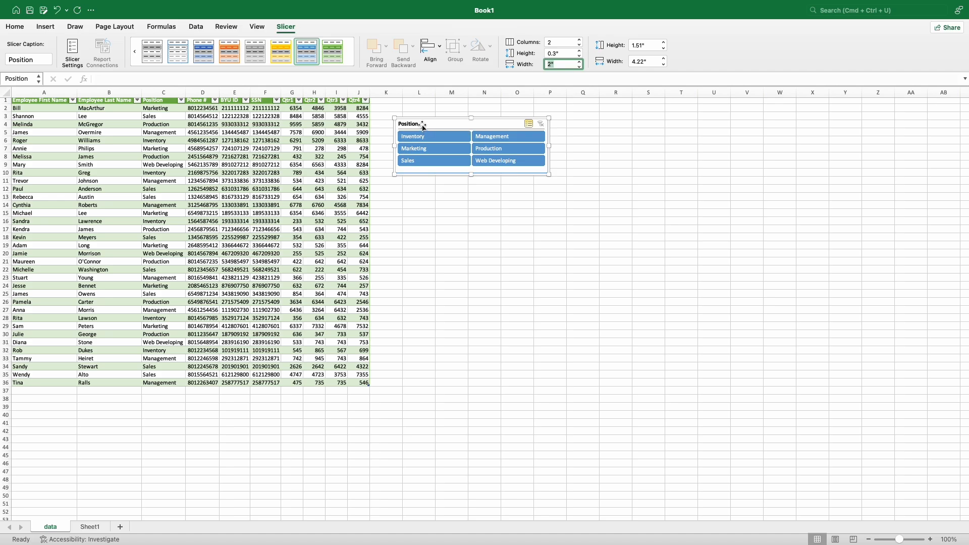
click(72, 50)
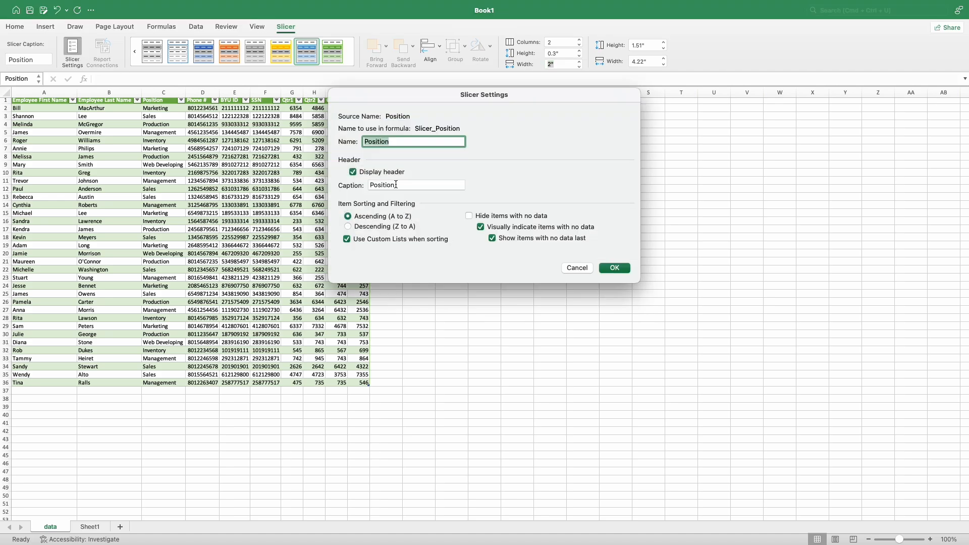
click(408, 186)
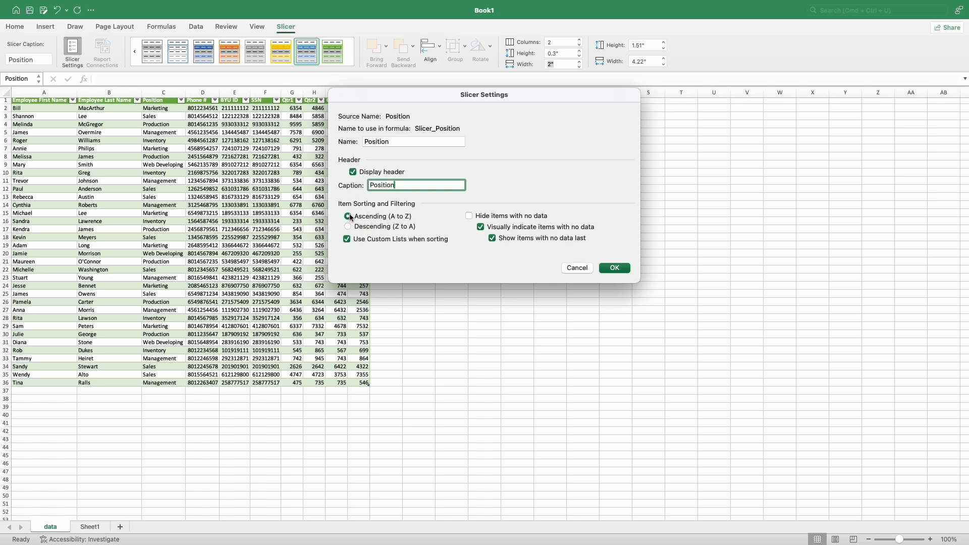
click(578, 267)
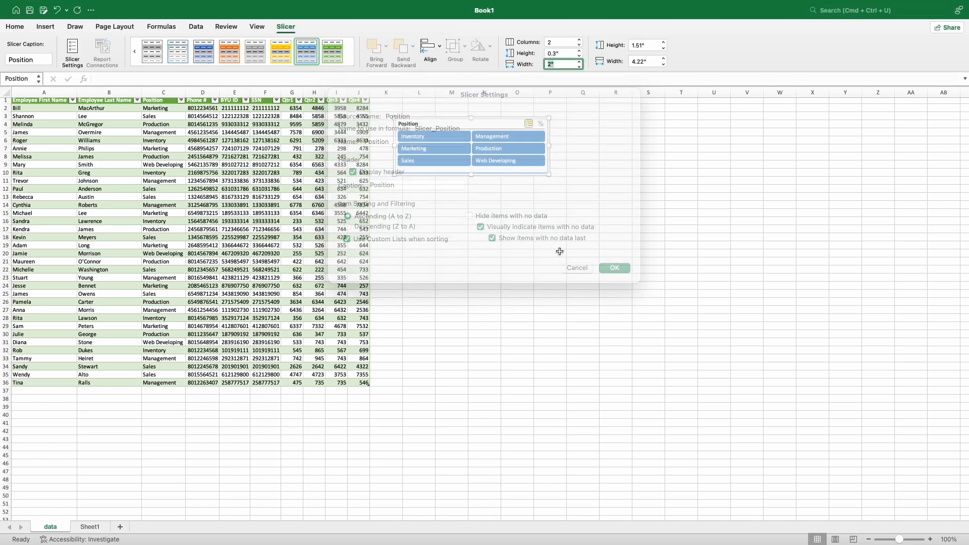
Arrange the Position slicer in 1 column about 3.67" high and sort its items in descending order (Z to A)
click(579, 45)
drag(471, 174, 473, 252)
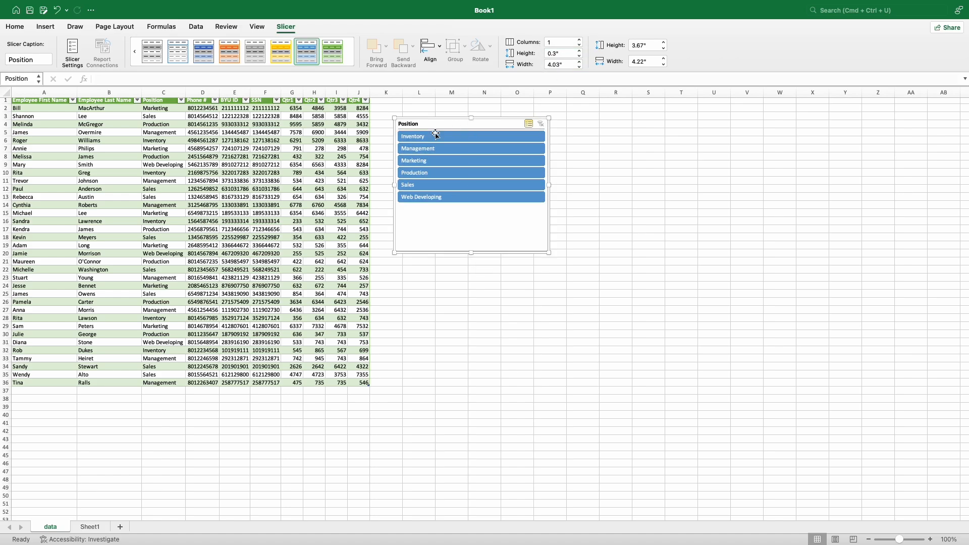
click(75, 53)
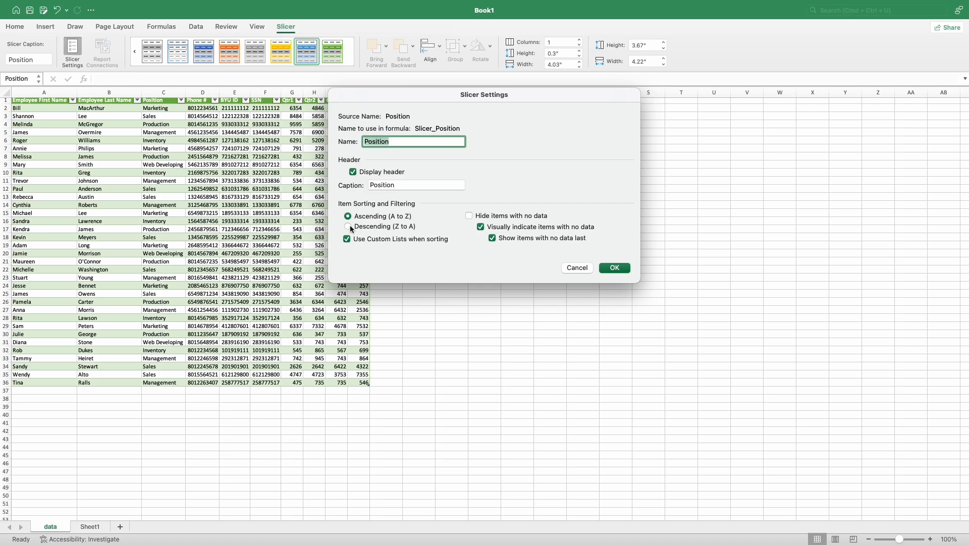
click(349, 227)
click(627, 271)
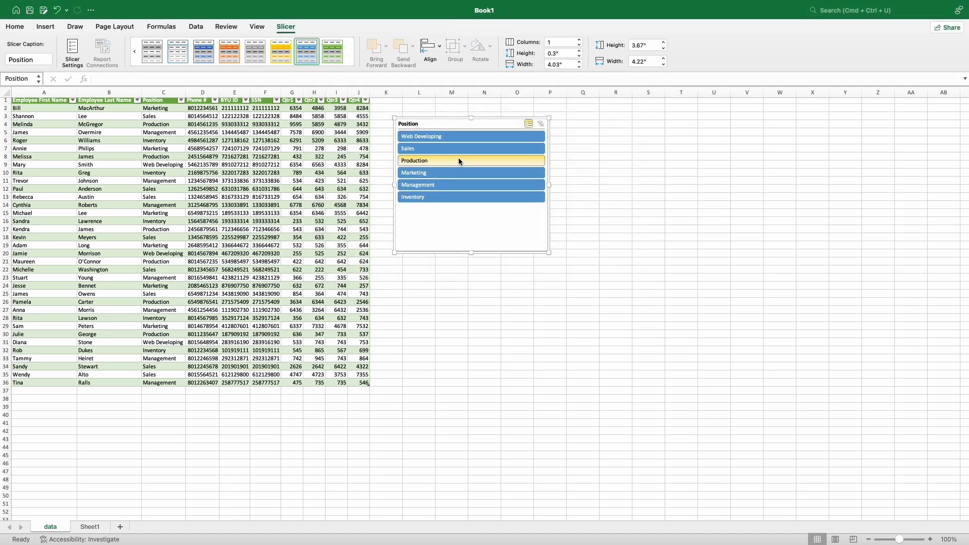
click(72, 50)
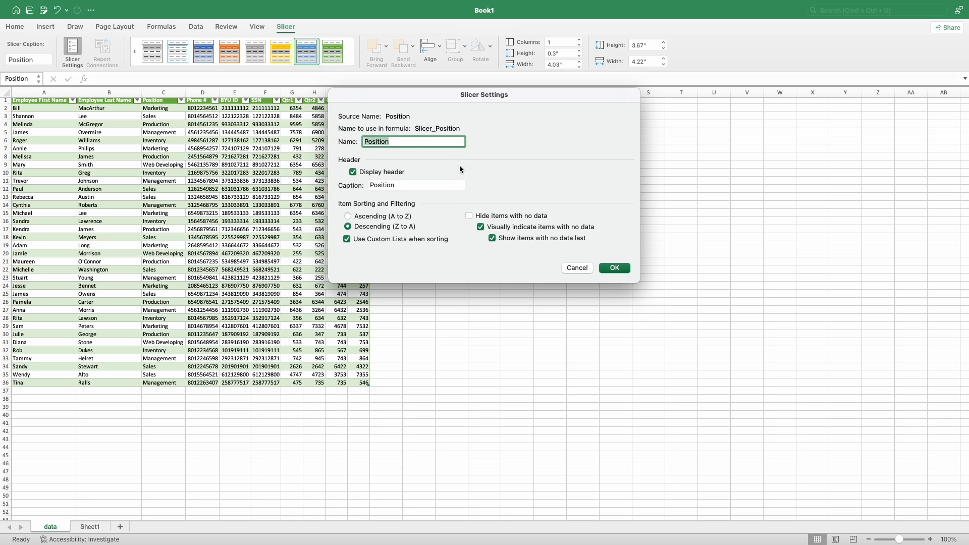
click(577, 268)
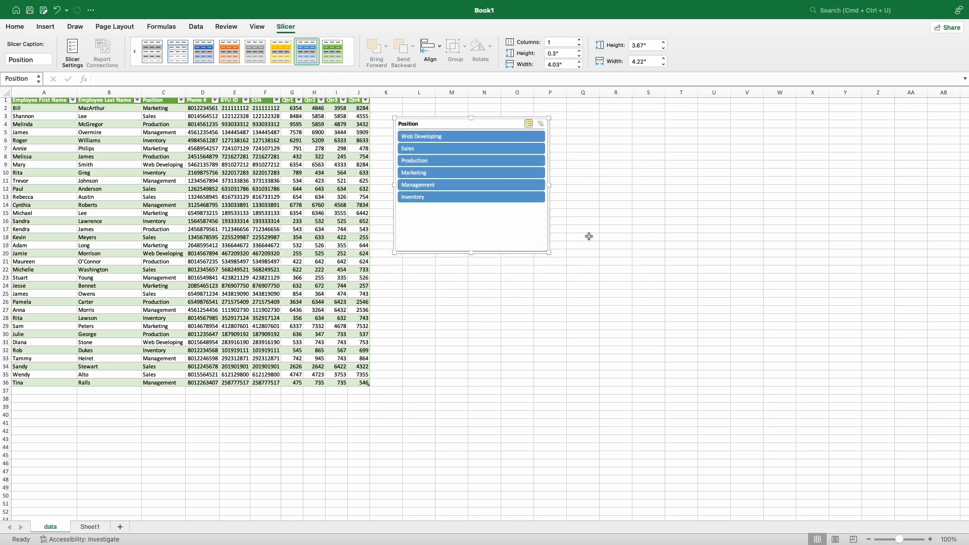
click(601, 232)
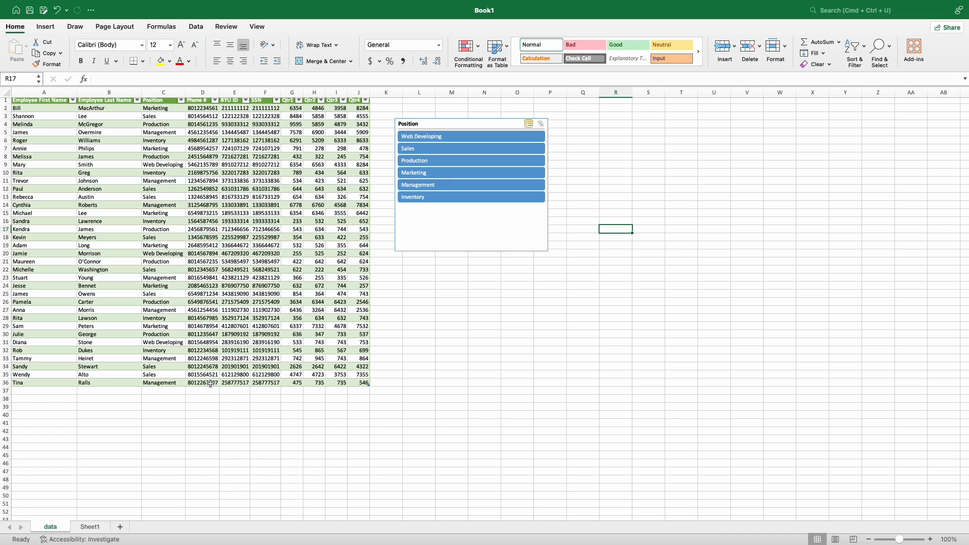
drag(207, 382, 236, 385)
key(super+a)
drag(294, 388, 359, 110)
click(383, 265)
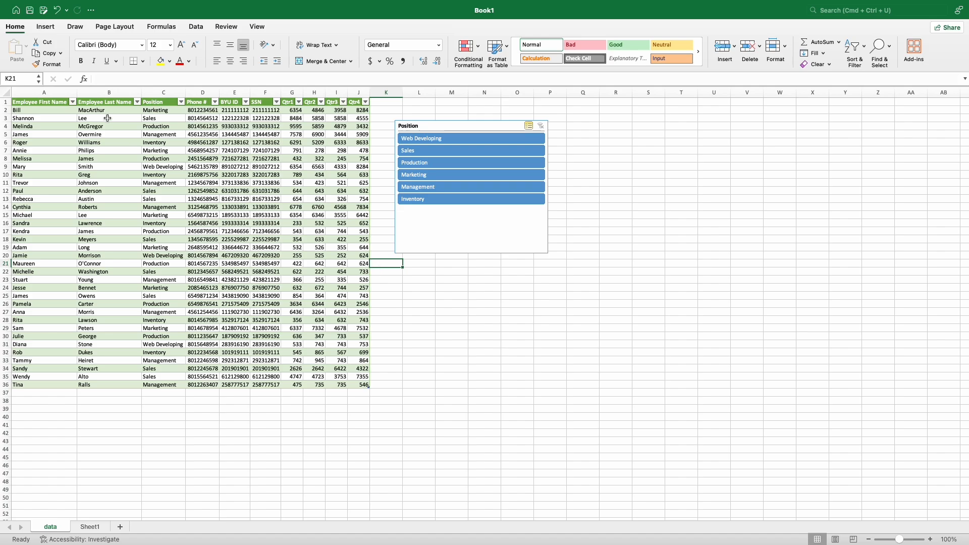
Start a new PivotTable and select all data rows of the Employees table as its source
click(45, 27)
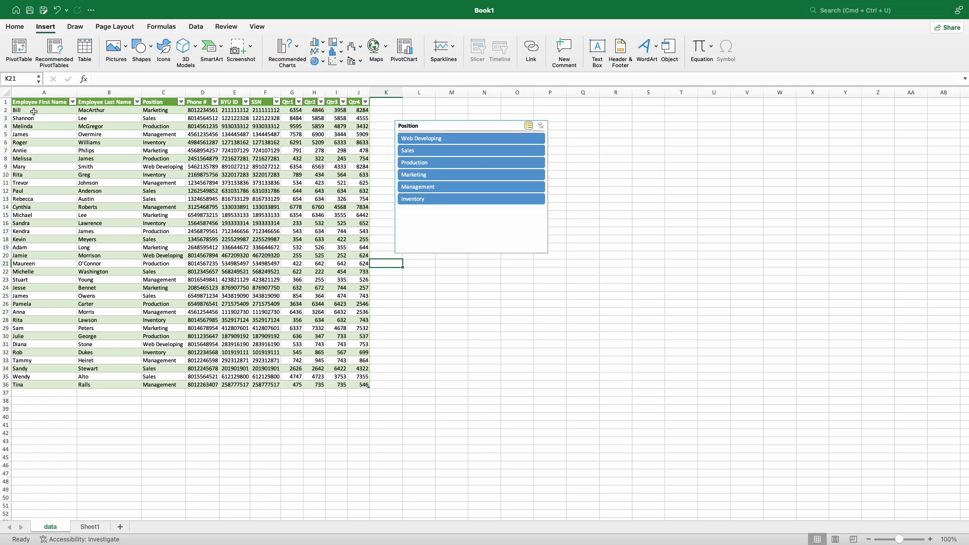
click(20, 48)
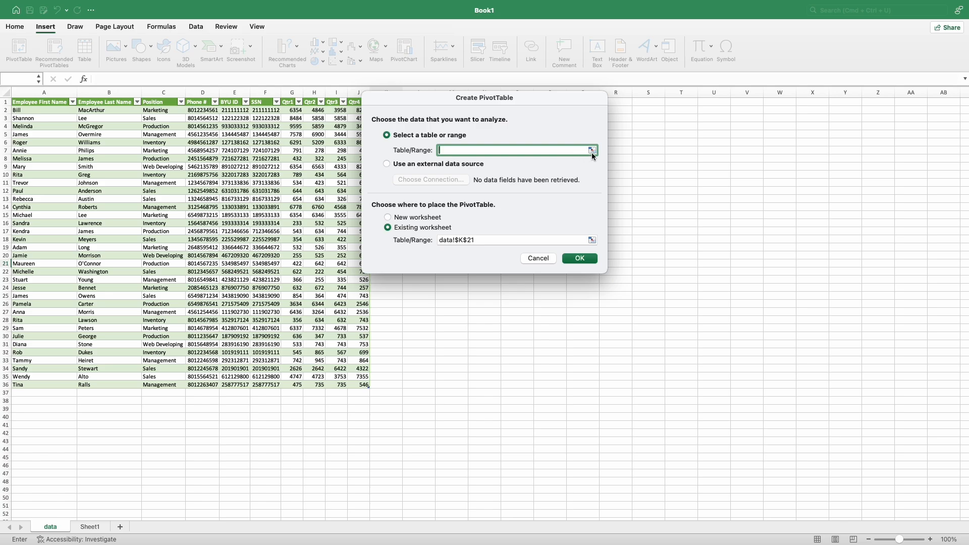
click(37, 110)
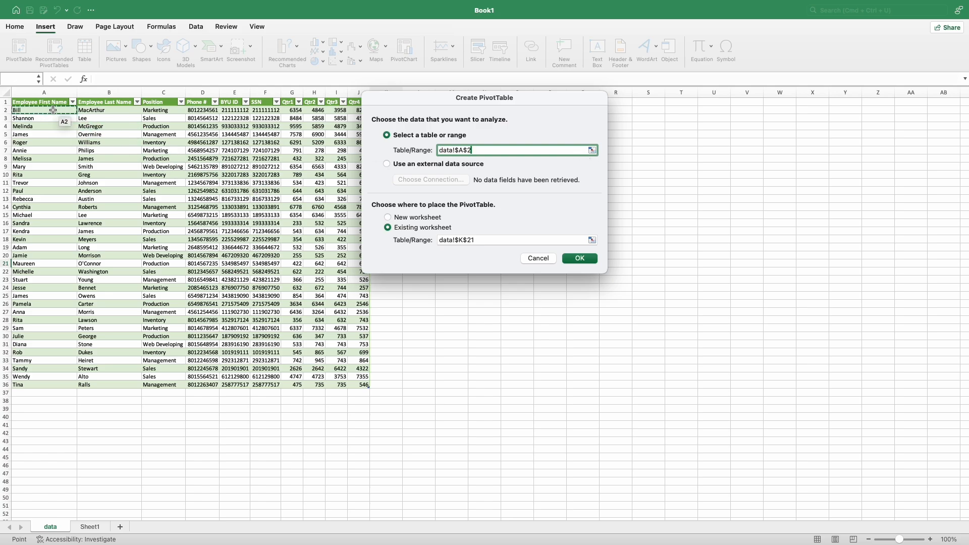
drag(53, 111, 264, 288)
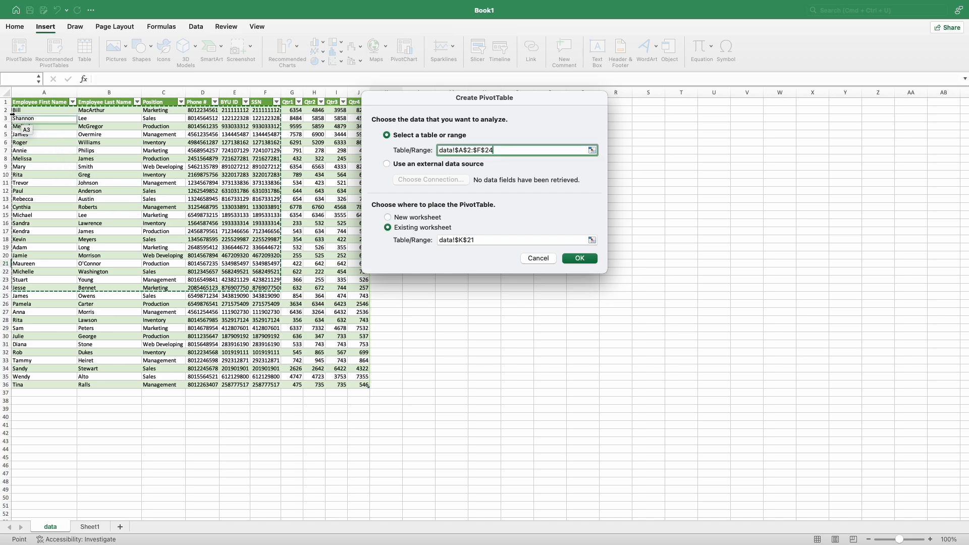
drag(36, 112, 359, 382)
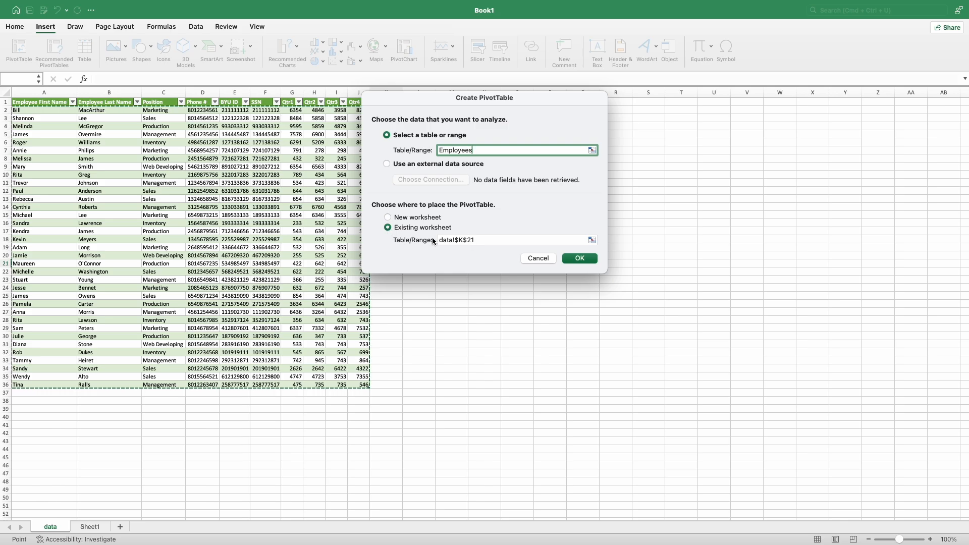
Place the PivotTable on the existing data worksheet at cell R5 and create it
click(389, 217)
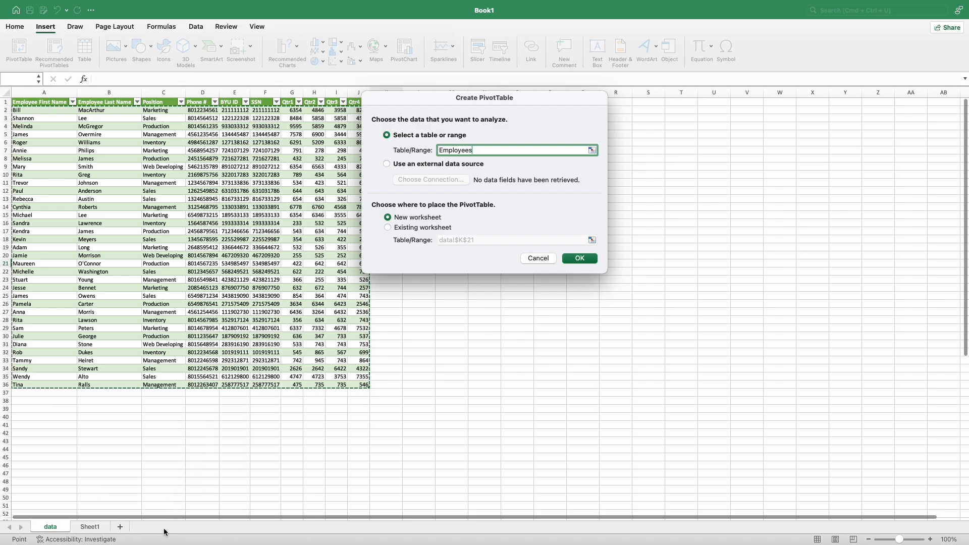
click(388, 227)
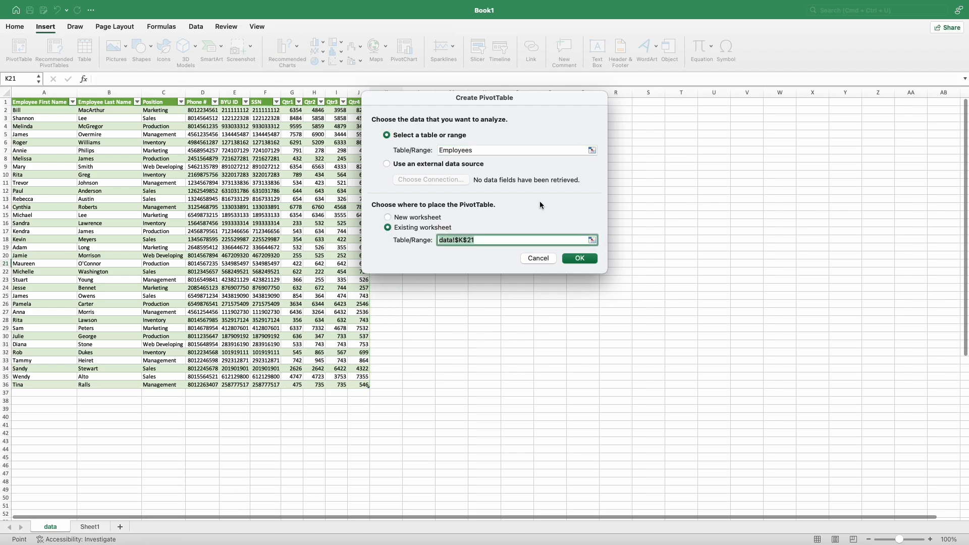
click(623, 134)
mouse_move(517, 99)
mouse_down()
mouse_move(498, 259)
mouse_move(485, 201)
mouse_move(508, 115)
mouse_up()
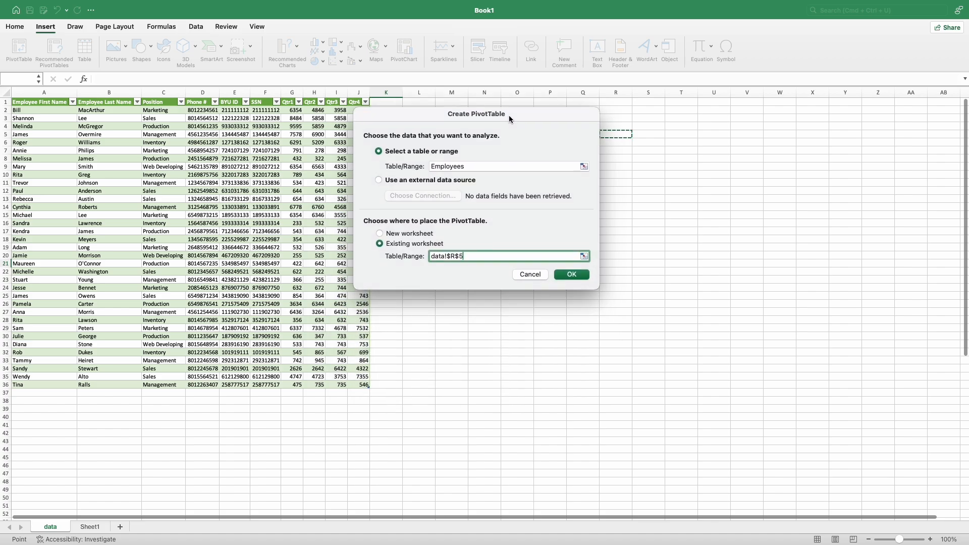
click(574, 277)
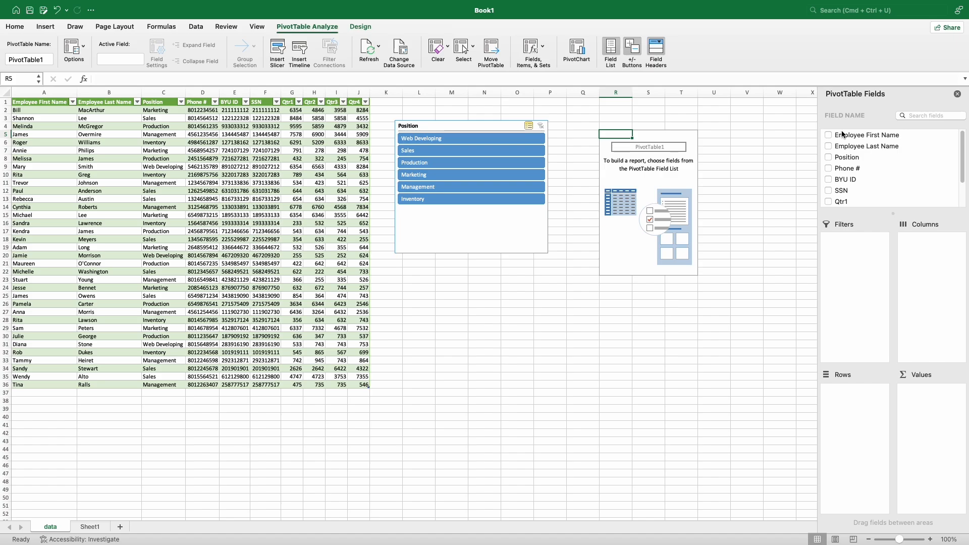
Add the Qtr1, Qtr2, Qtr3 and Qtr4 fields to the PivotTable as summed values
scroll(873, 191, down, 1)
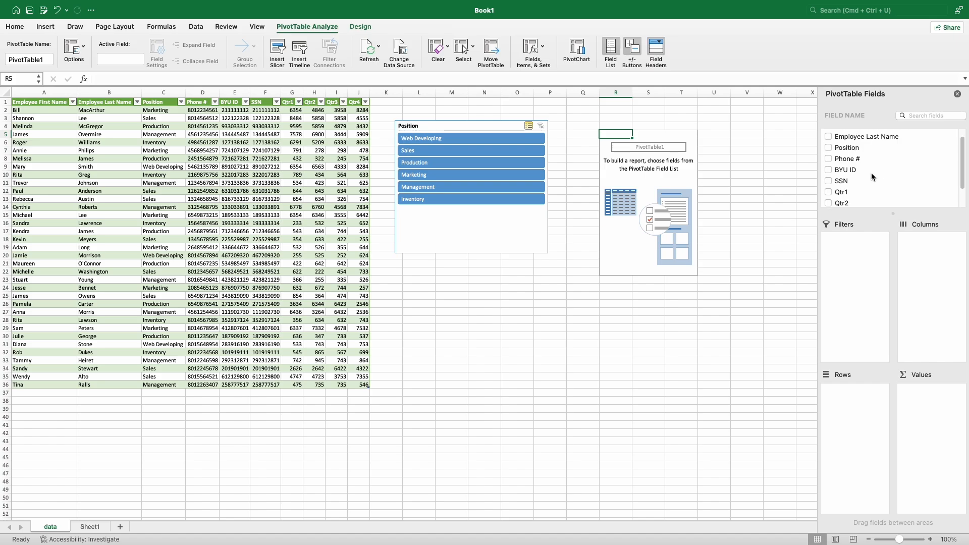
scroll(859, 177, down, 2)
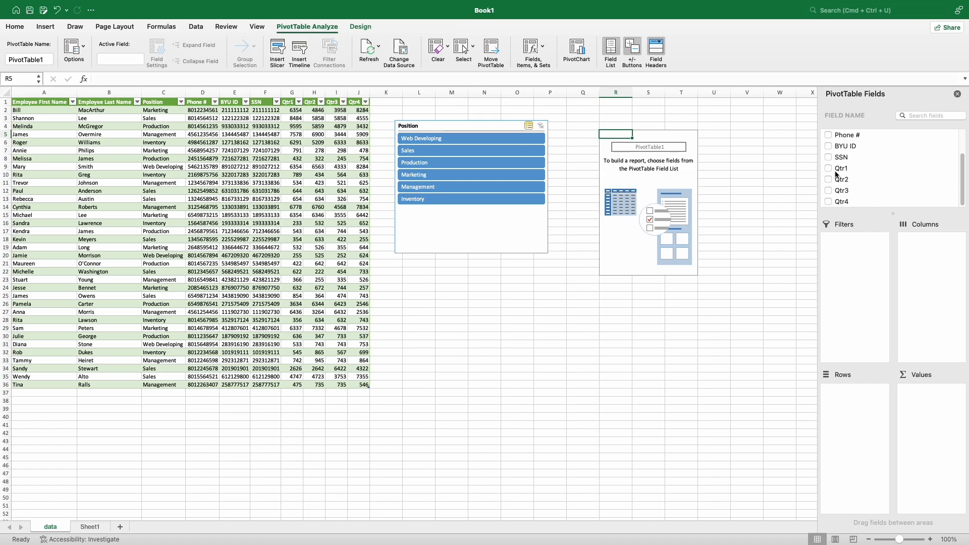
click(829, 169)
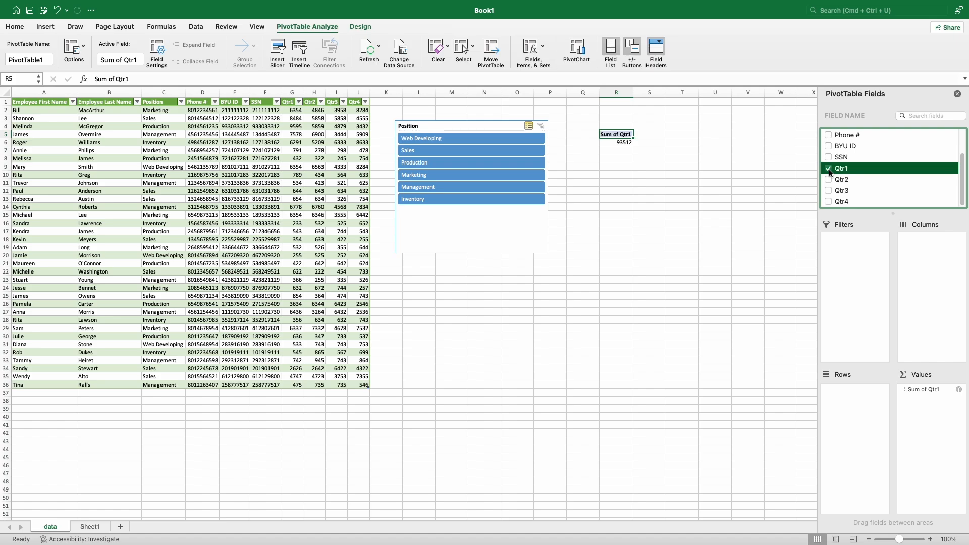
click(828, 180)
click(828, 191)
click(829, 202)
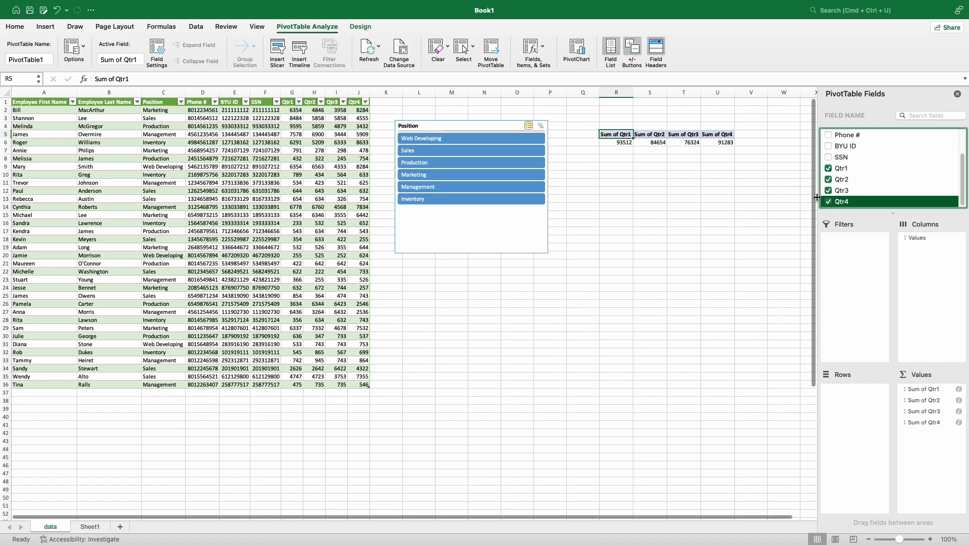
Change the PivotTable's Qtr1 value field to be summarized by Average
click(640, 134)
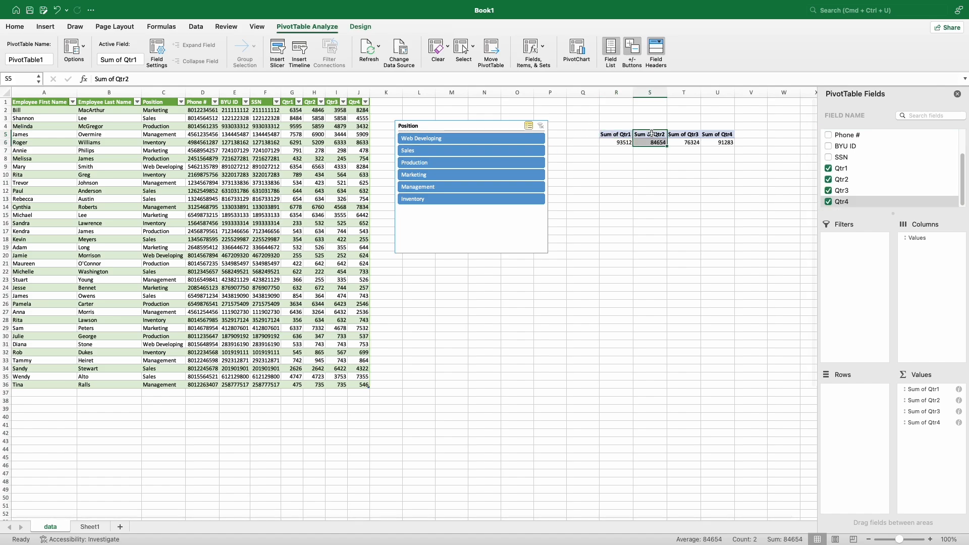
click(687, 135)
click(616, 135)
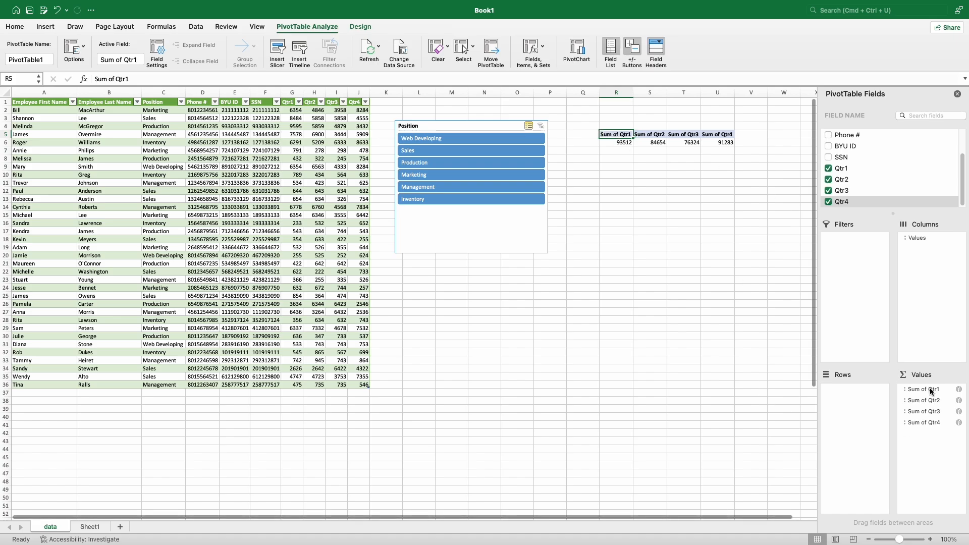
drag(930, 390, 931, 391)
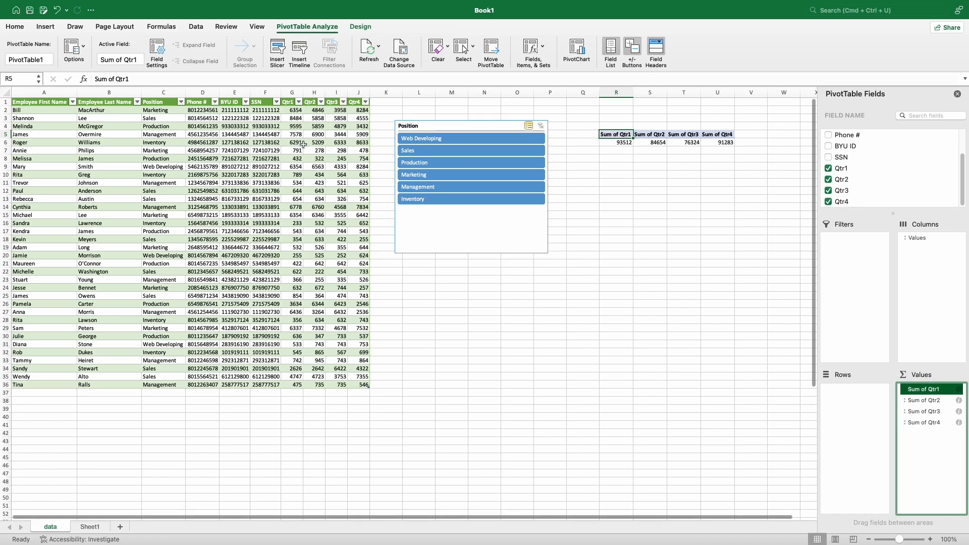
click(157, 47)
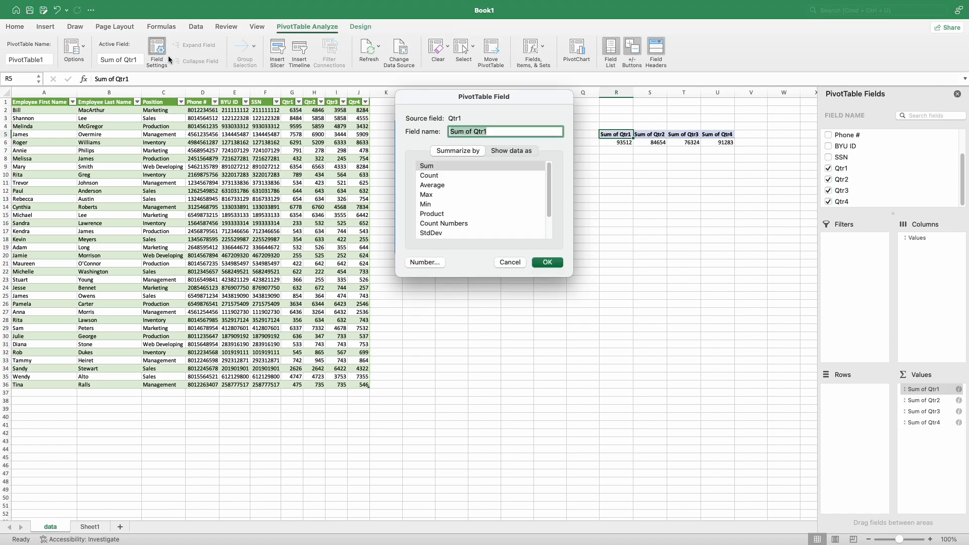
click(450, 185)
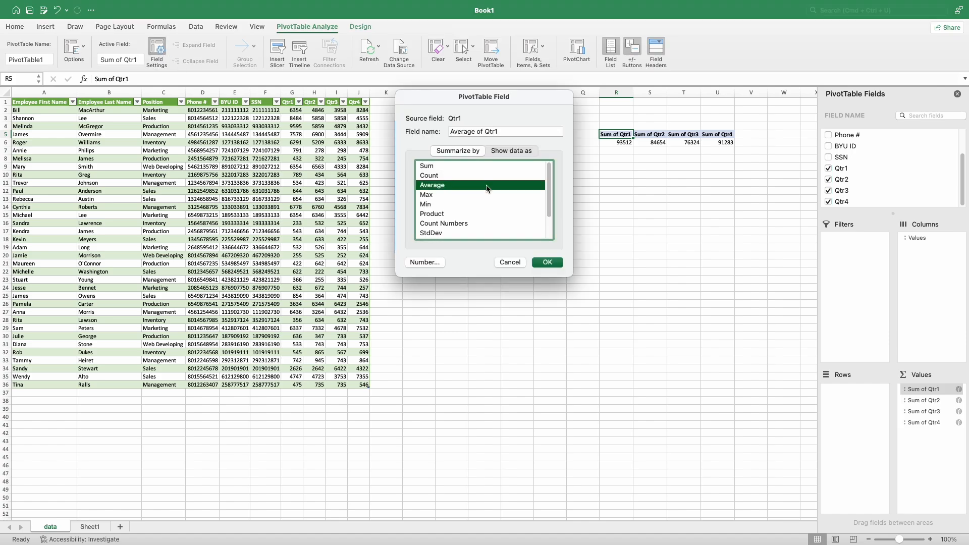
mouse_move(499, 131)
mouse_down()
mouse_move(451, 133)
mouse_move(512, 131)
mouse_up()
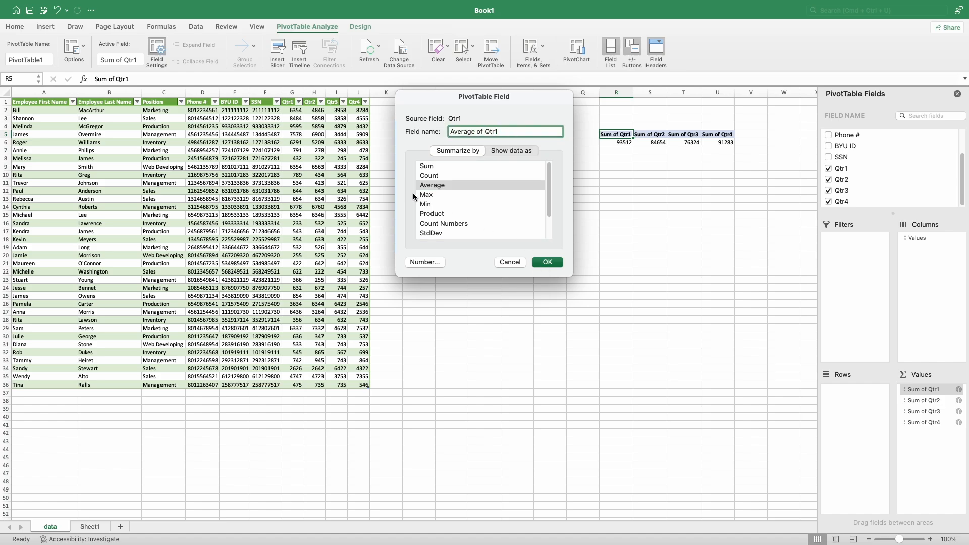
key(Return)
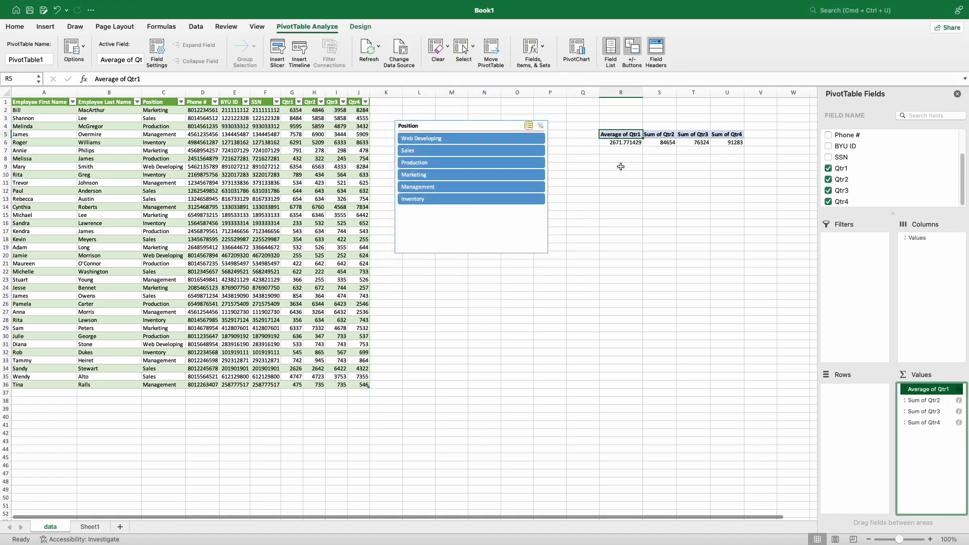
Set the PivotTable's Qtr1 value field to be summarized by Count
click(650, 152)
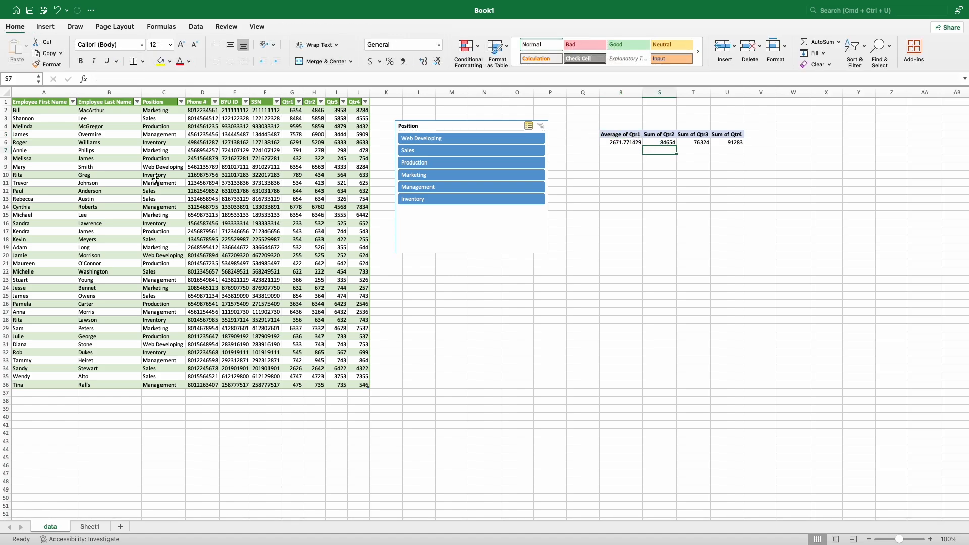
click(625, 134)
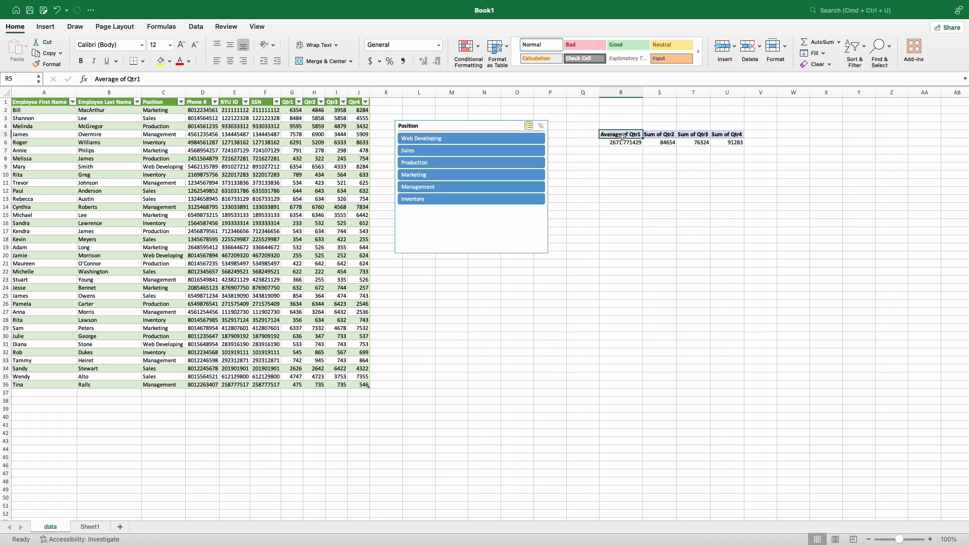
click(923, 389)
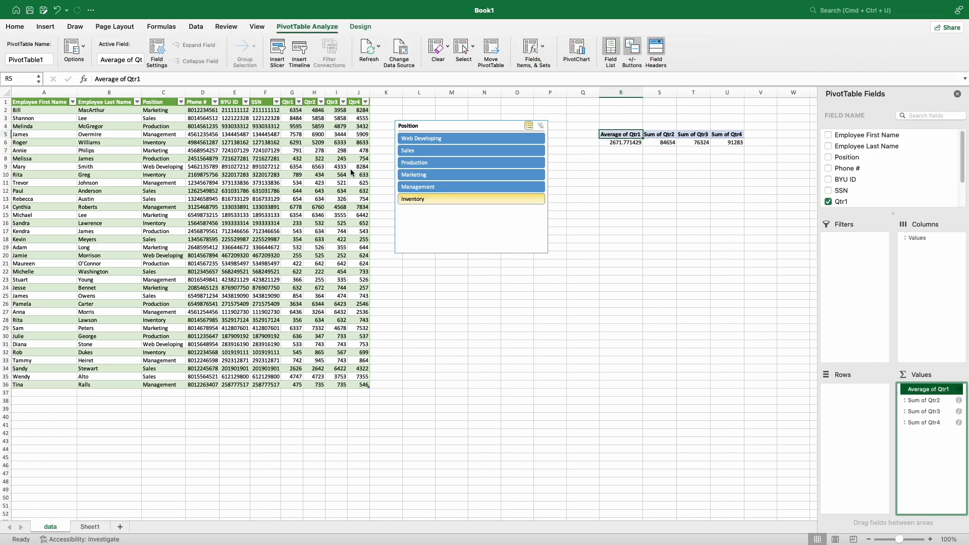
click(157, 50)
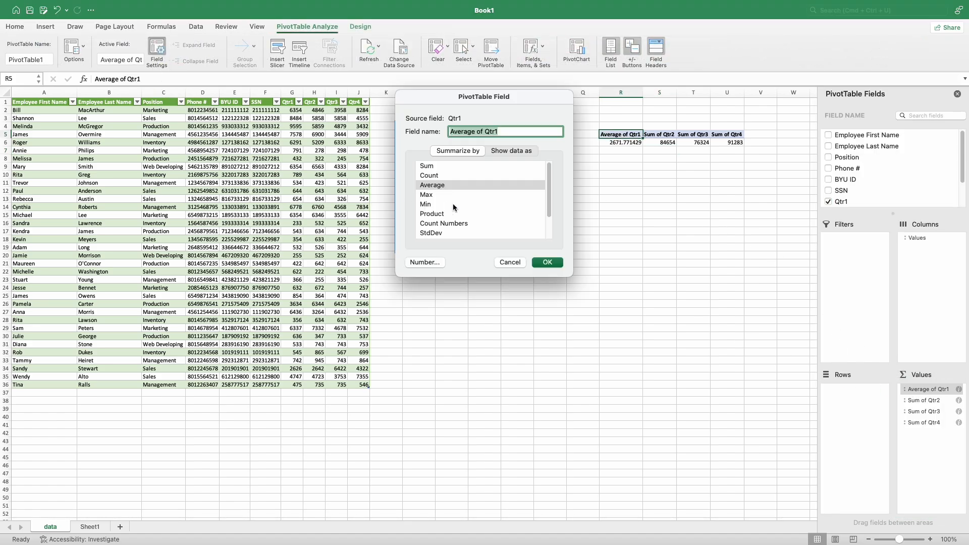
click(443, 196)
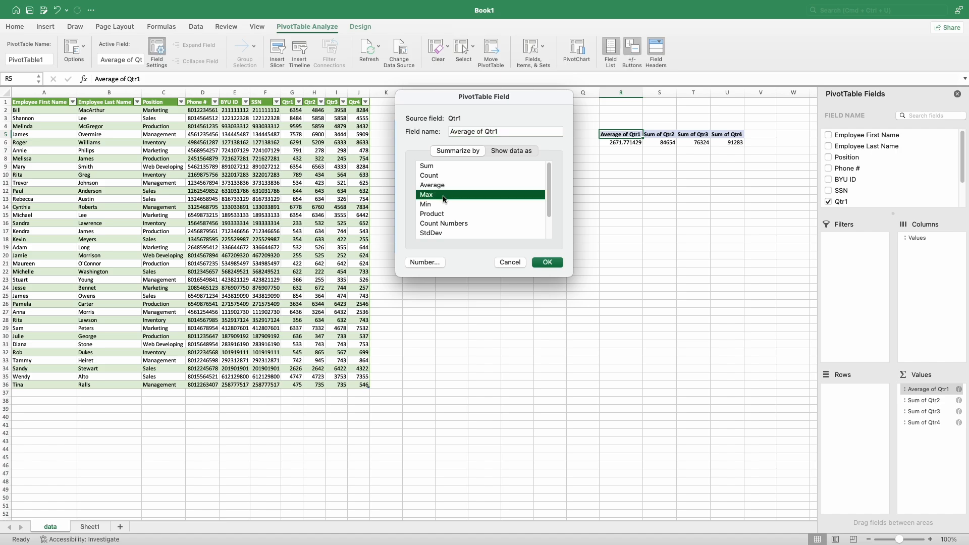
click(447, 204)
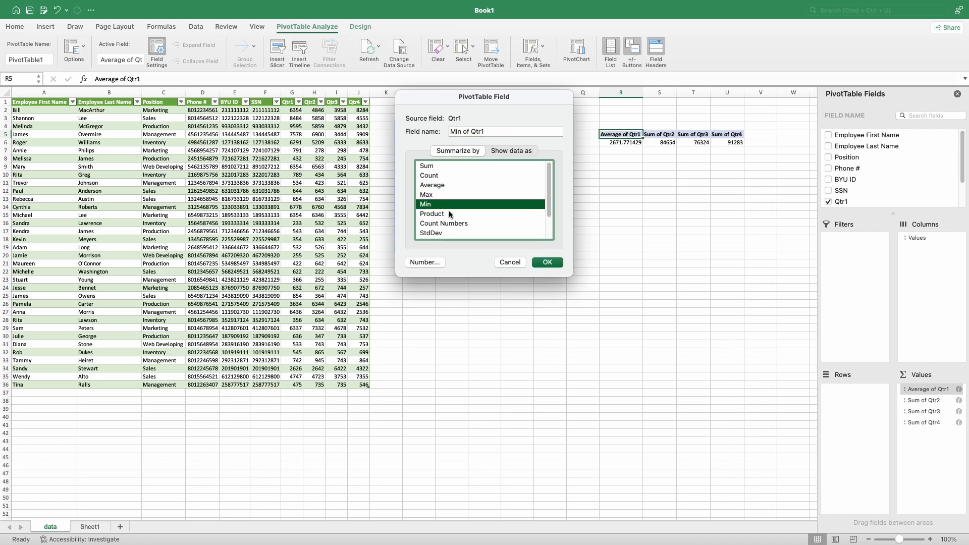
click(449, 214)
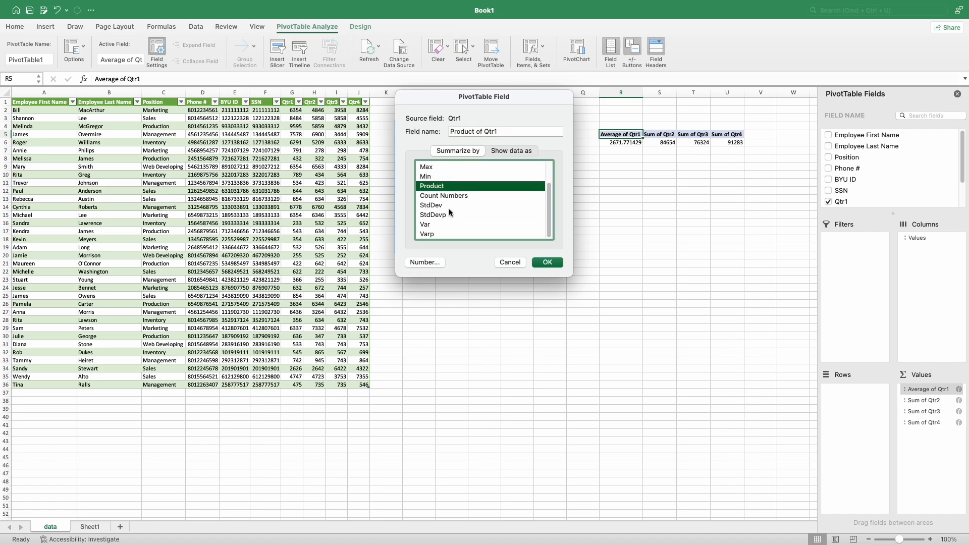
scroll(450, 210, up, 3)
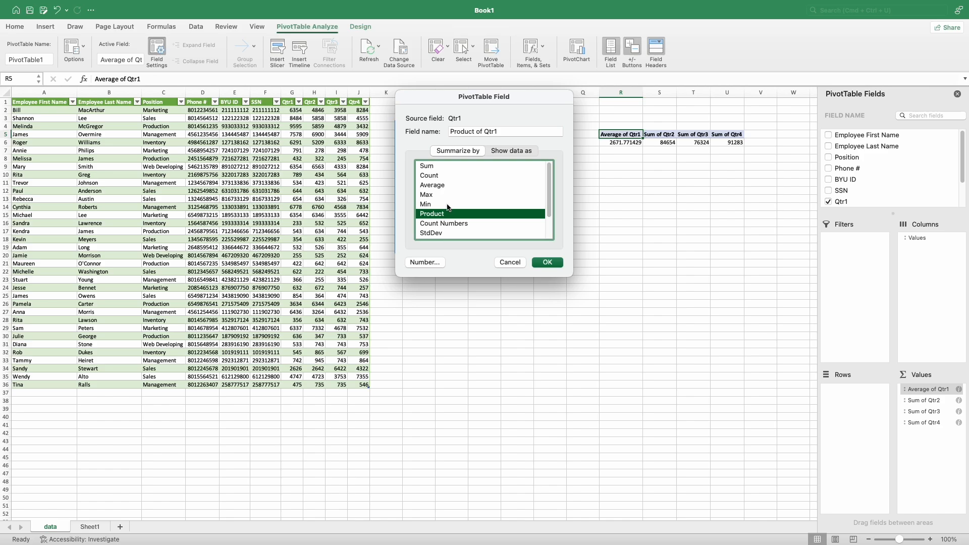
scroll(447, 208, down, 2)
click(447, 205)
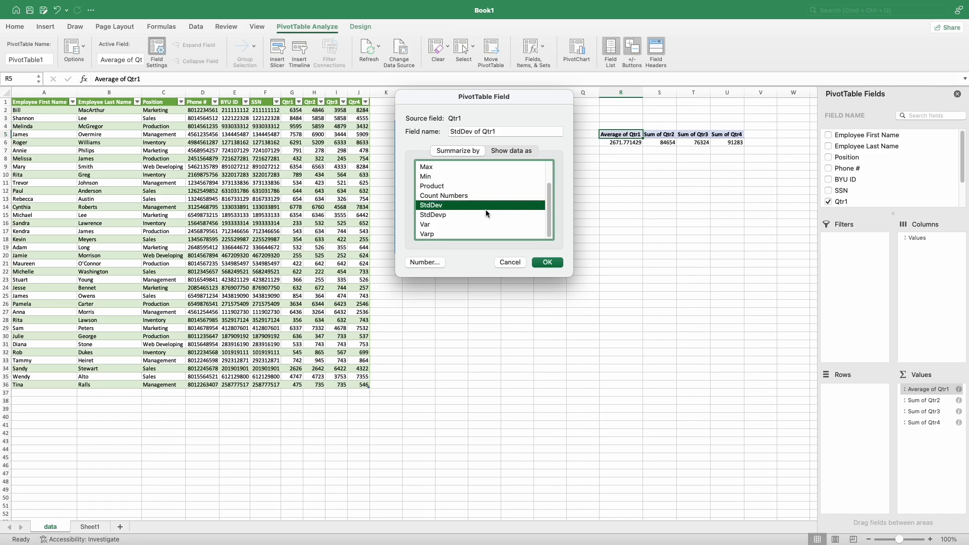
scroll(485, 211, up, 2)
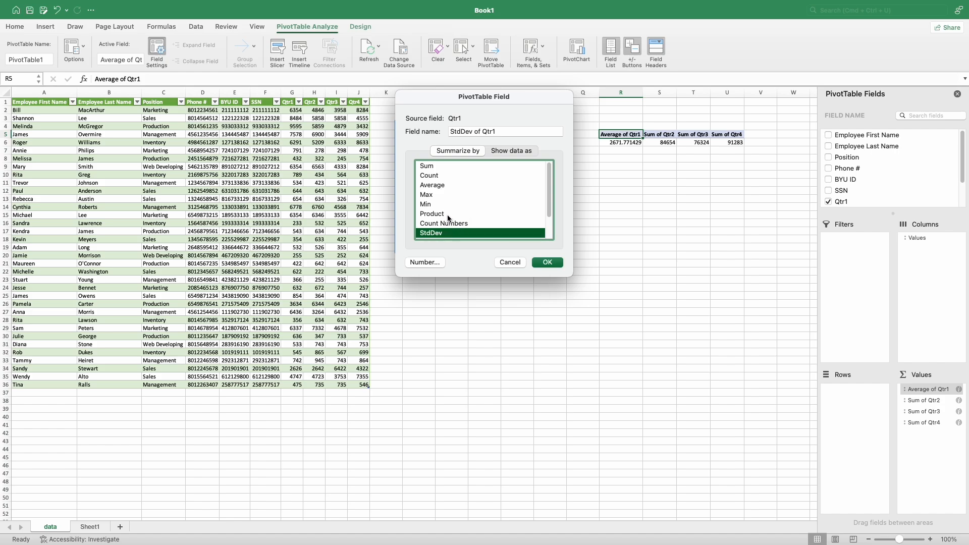
click(457, 214)
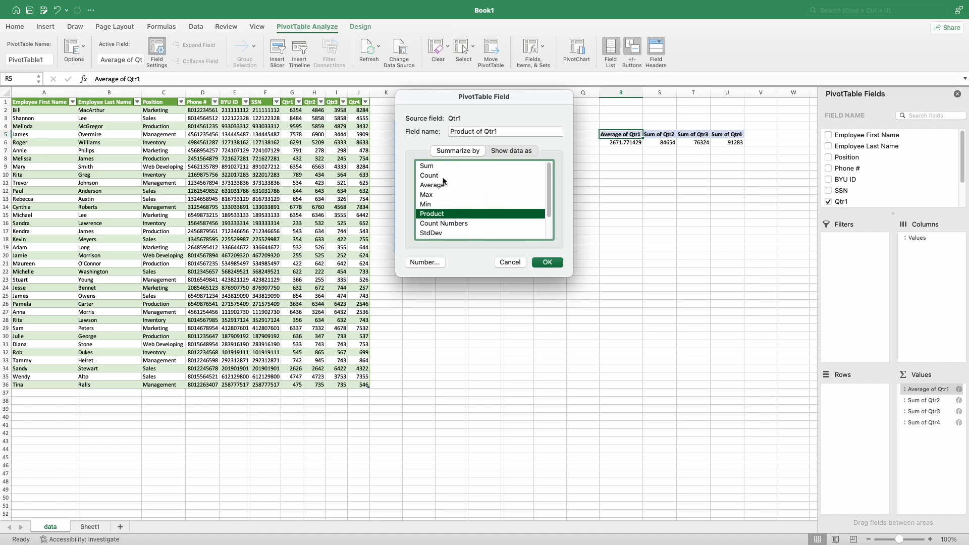
click(449, 205)
click(447, 176)
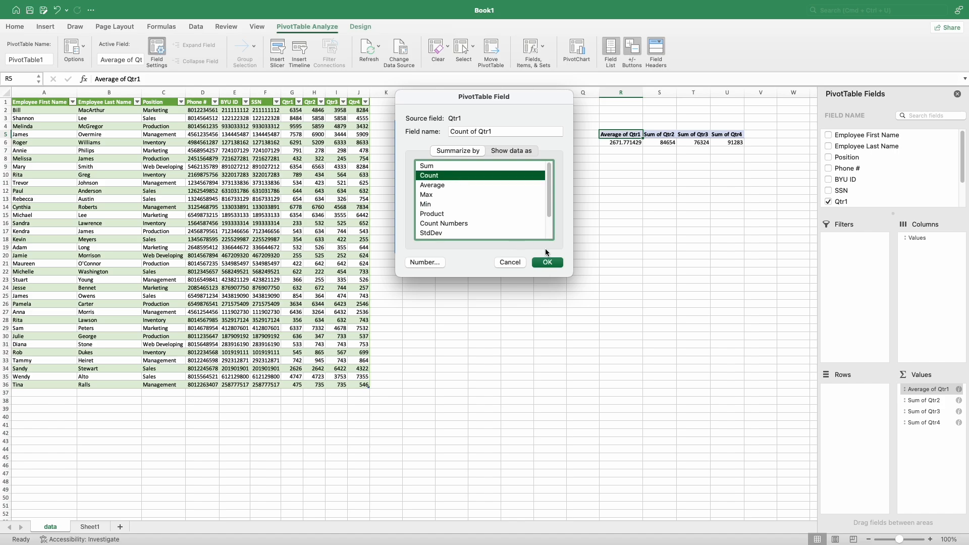
click(547, 262)
drag(618, 145, 621, 154)
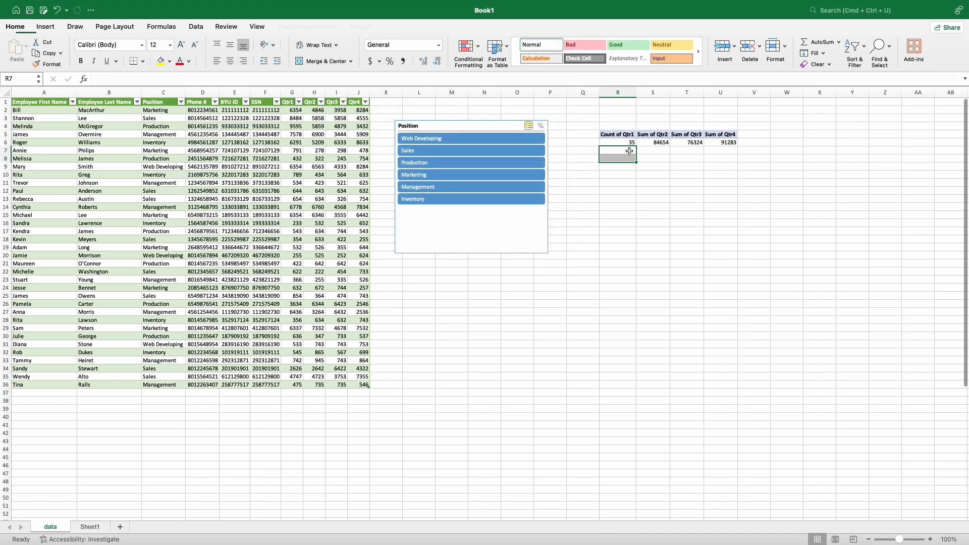
Apply a dark PivotTable style with black headers and light-blue value cells to the quarterly summary
click(634, 146)
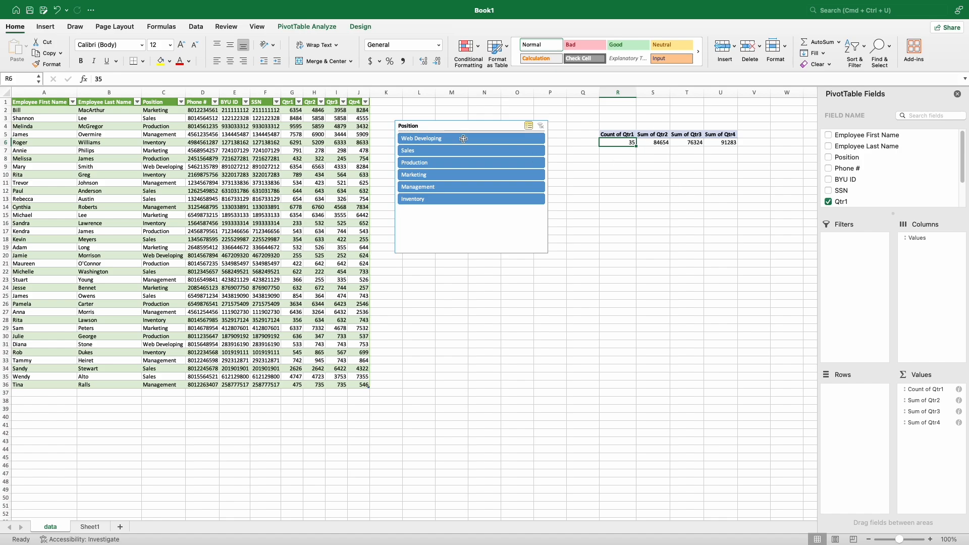
click(307, 27)
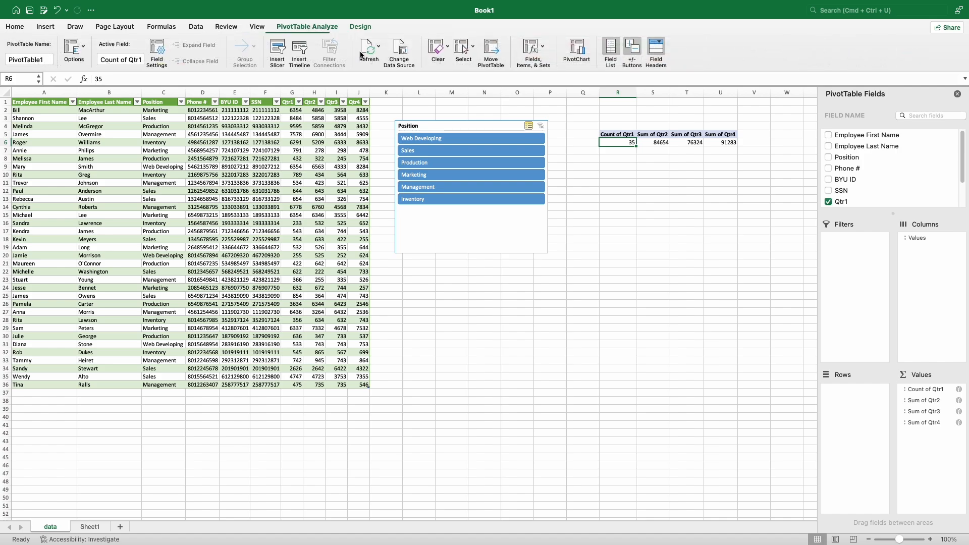
click(360, 28)
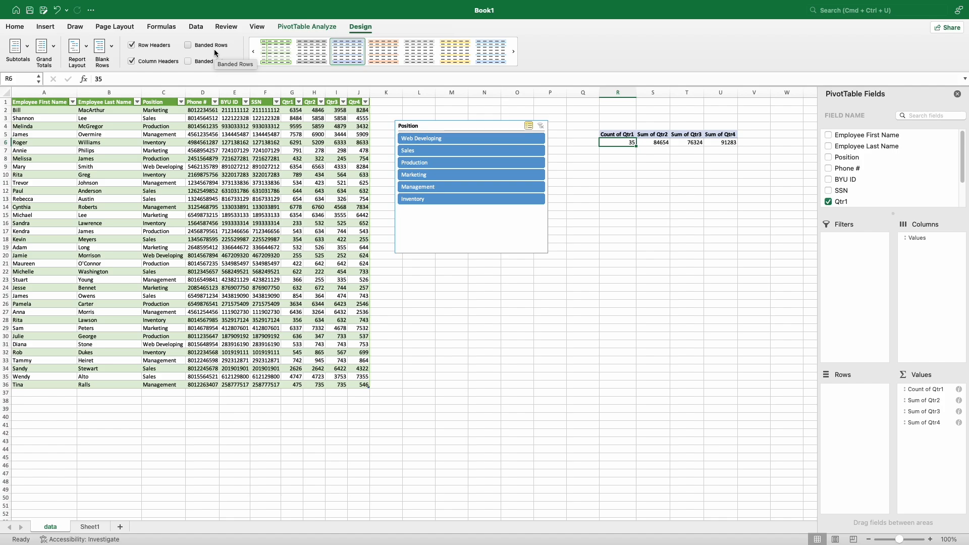
click(285, 60)
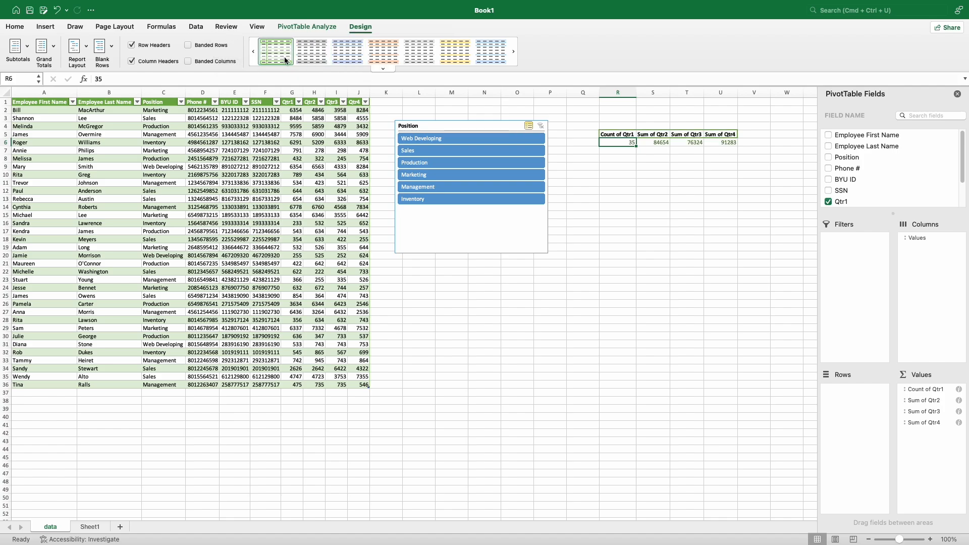
click(387, 68)
scroll(371, 227, down, 3)
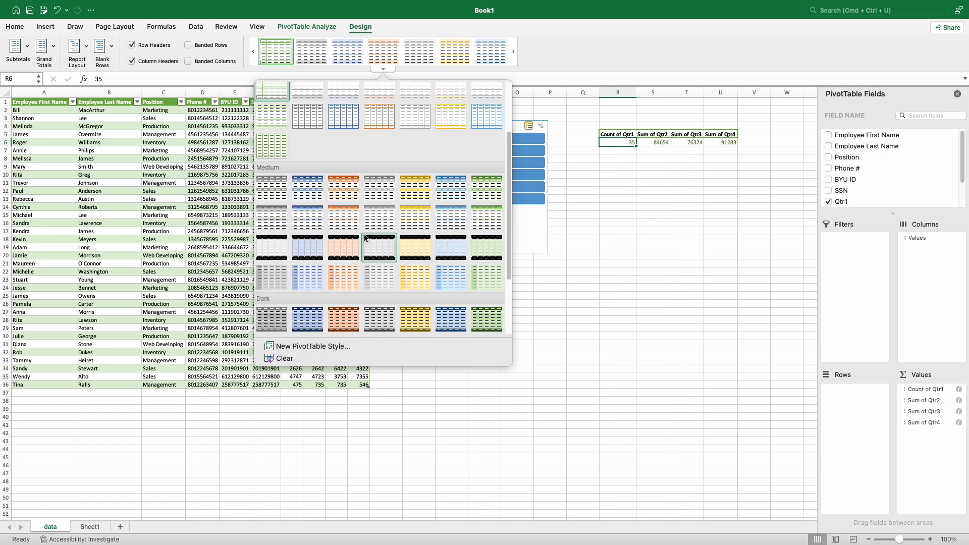
scroll(366, 238, down, 3)
click(305, 258)
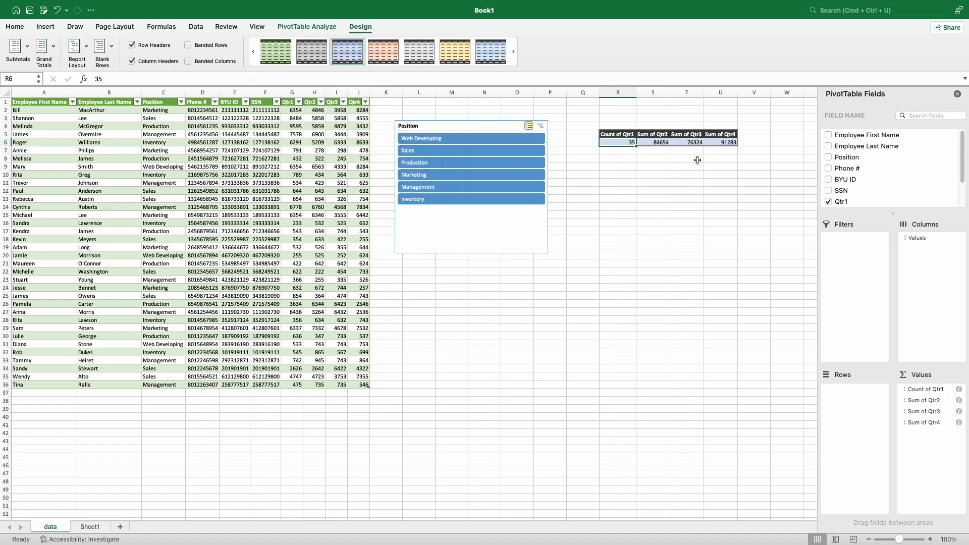
click(629, 151)
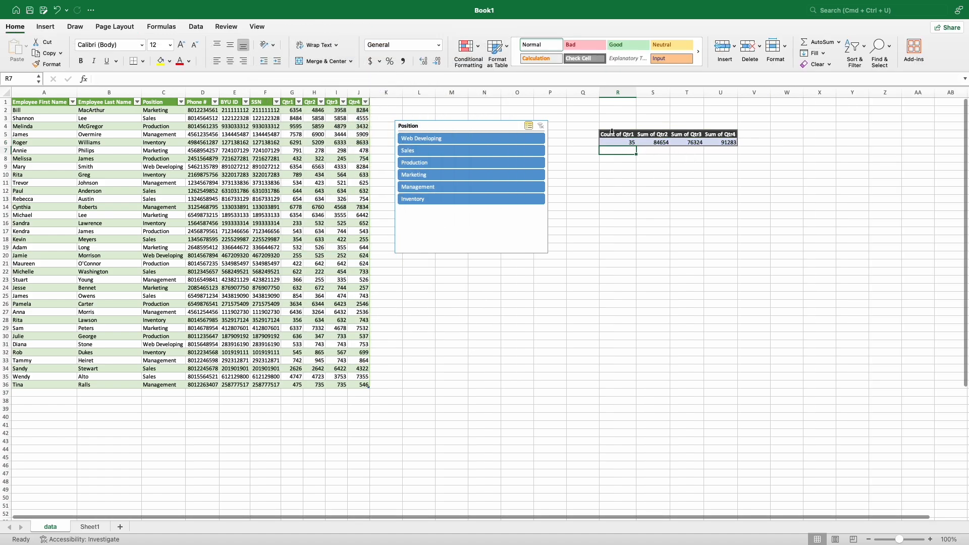
Try adding Employee Last Name as row labels in the PivotTable and remove the field again
click(611, 133)
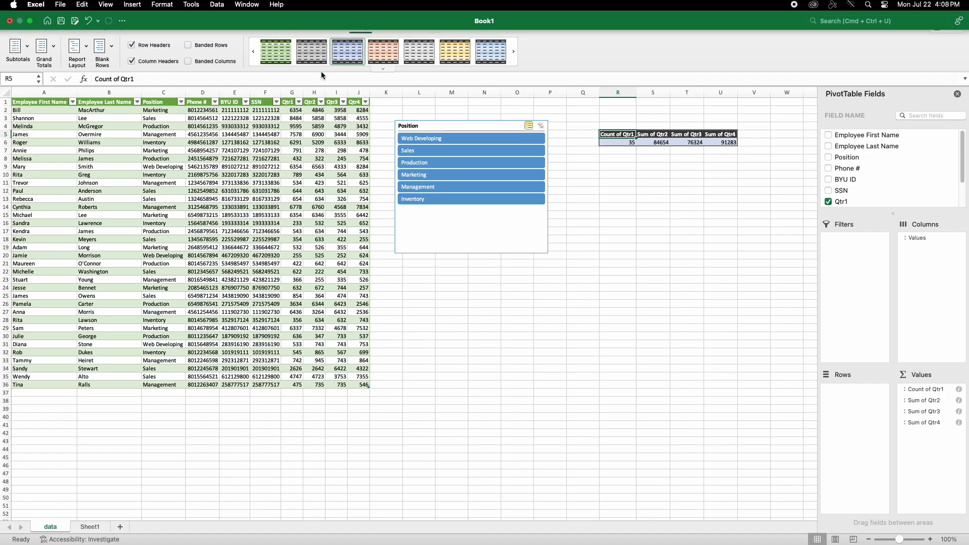
click(307, 26)
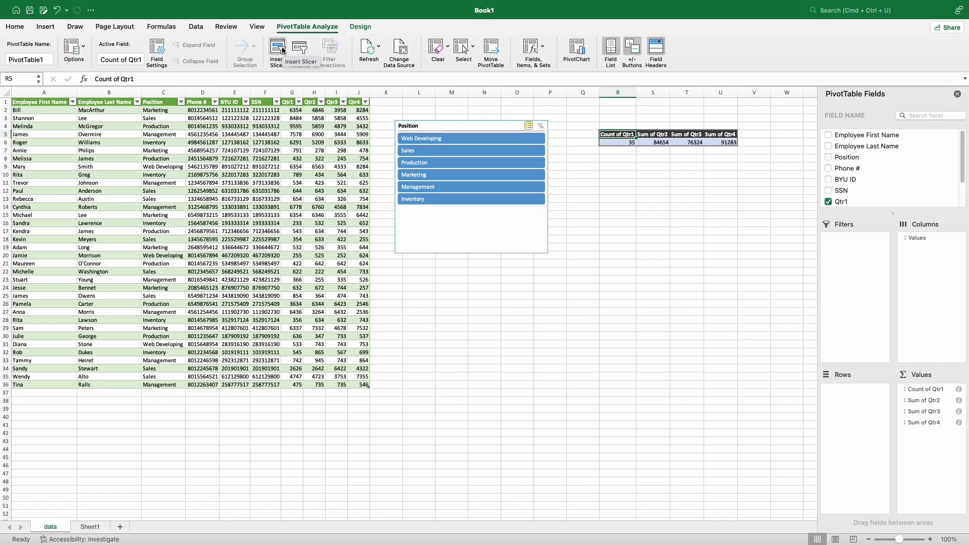
click(828, 169)
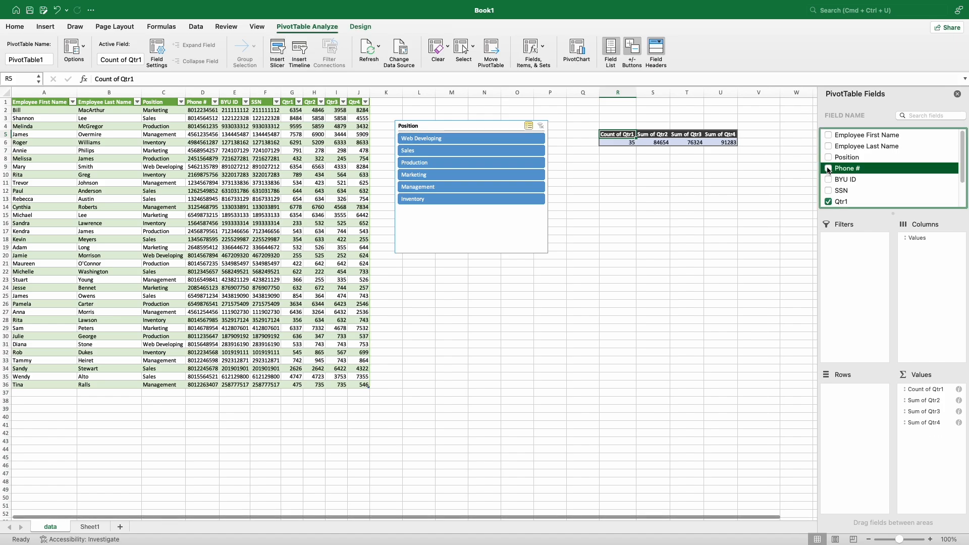
click(828, 170)
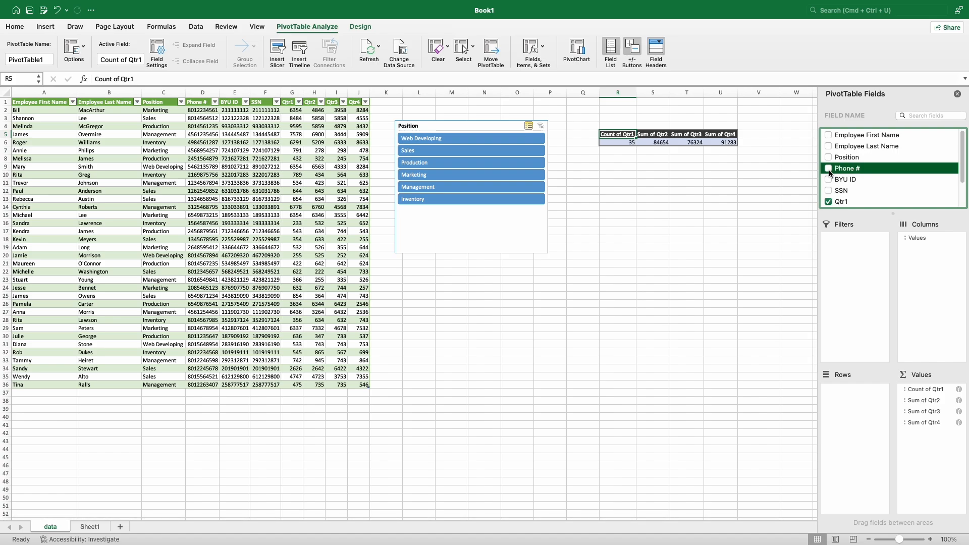
click(828, 147)
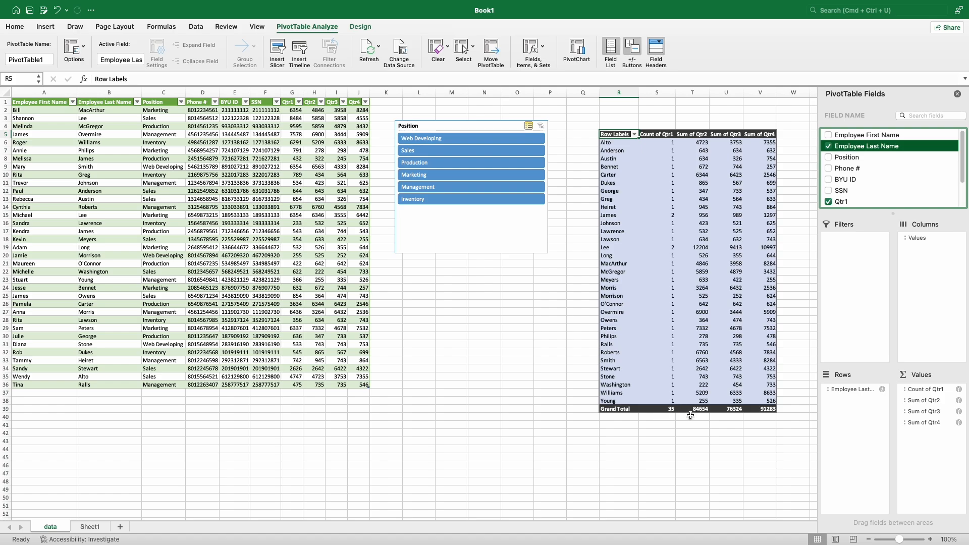
click(828, 147)
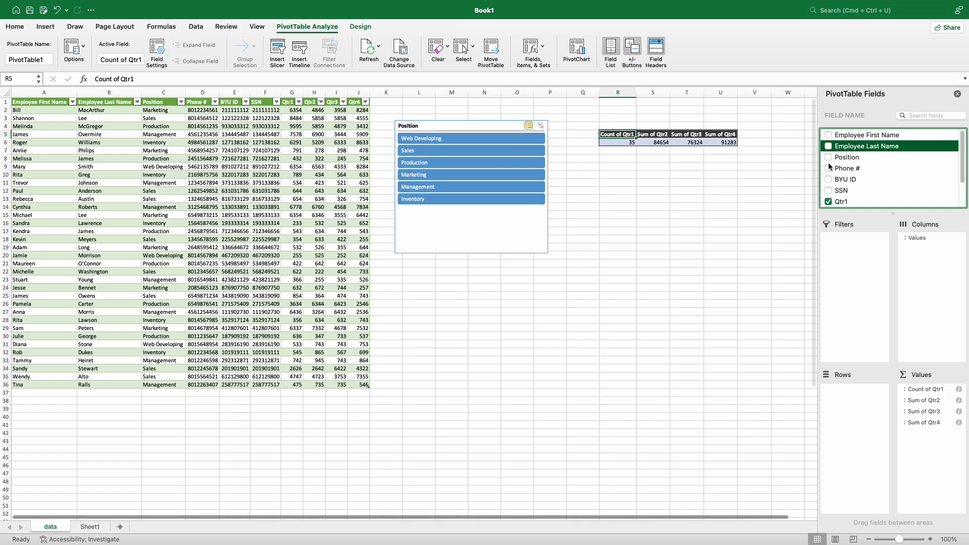
Add the Phone # field to the PivotTable as a summed value and select all phone numbers in the source table's Phone # column
click(828, 168)
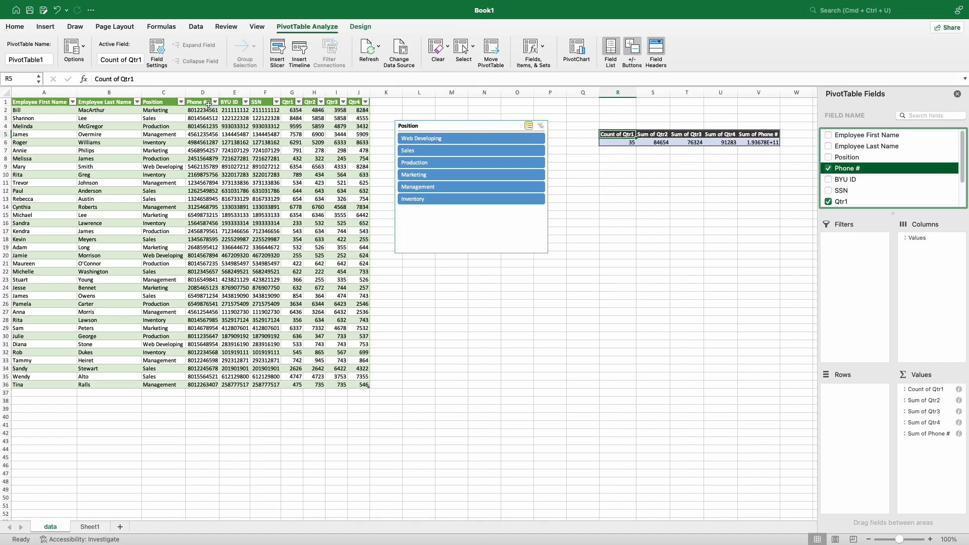
drag(203, 110, 204, 382)
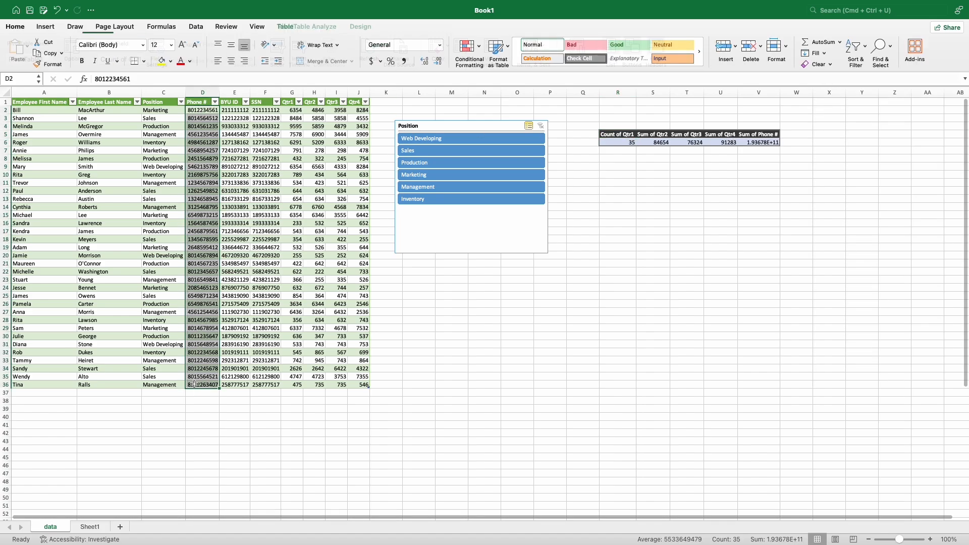
Remove the Phone # field from the PivotTable, keeping only the four quarterly value fields
click(629, 134)
click(828, 168)
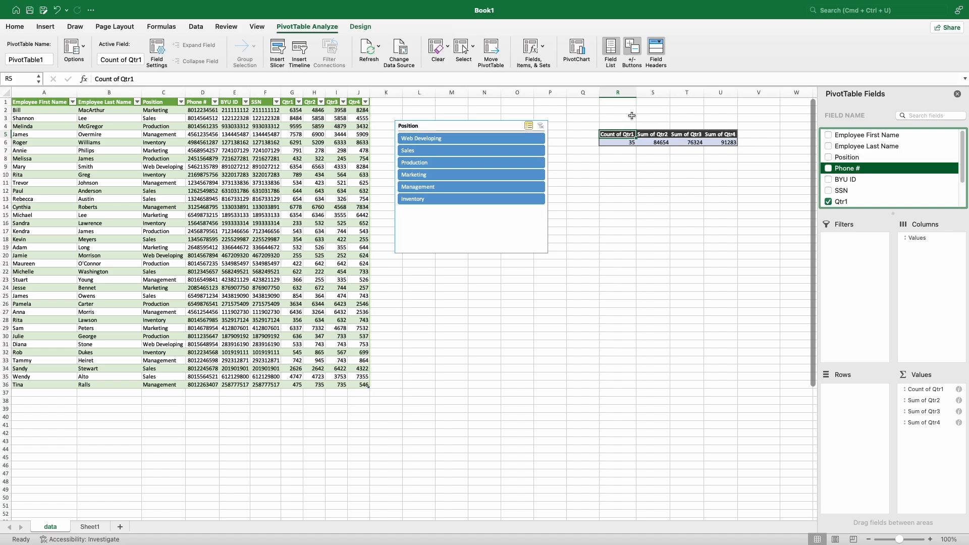
drag(620, 137, 722, 143)
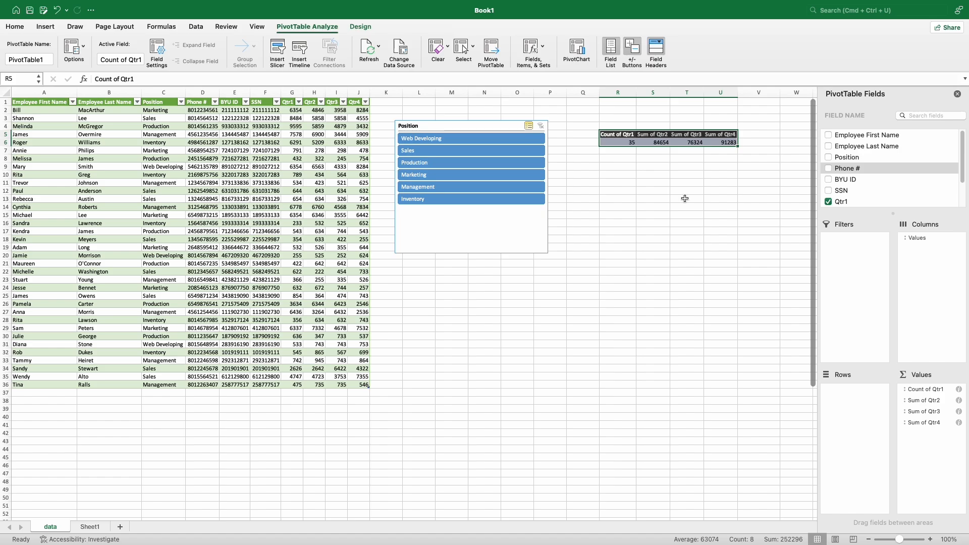
click(623, 152)
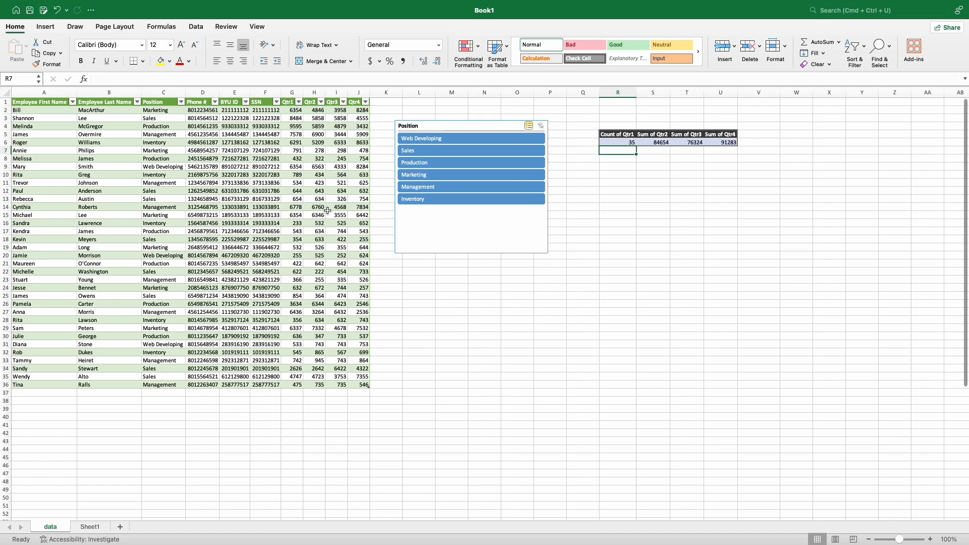
Try the Bad cell style on the whole of row 7
click(35, 109)
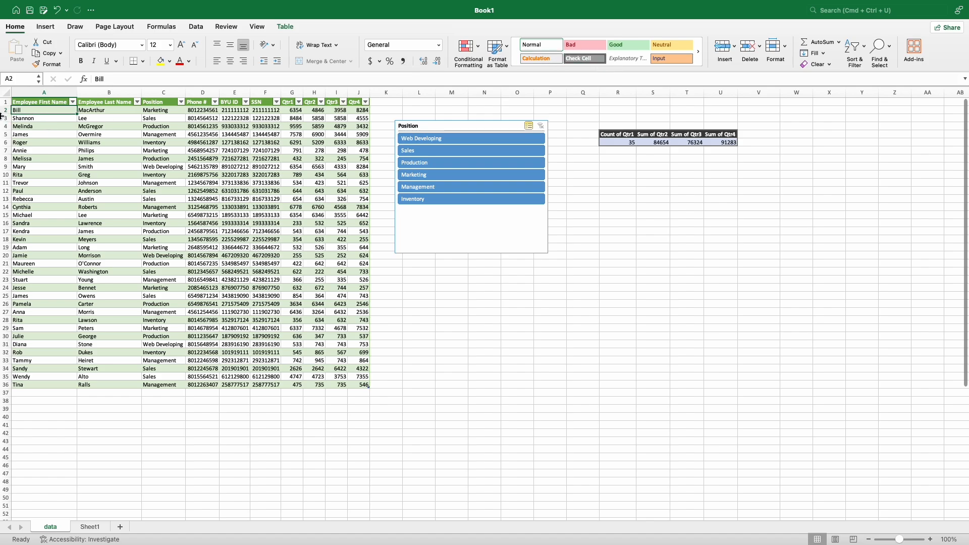
click(6, 150)
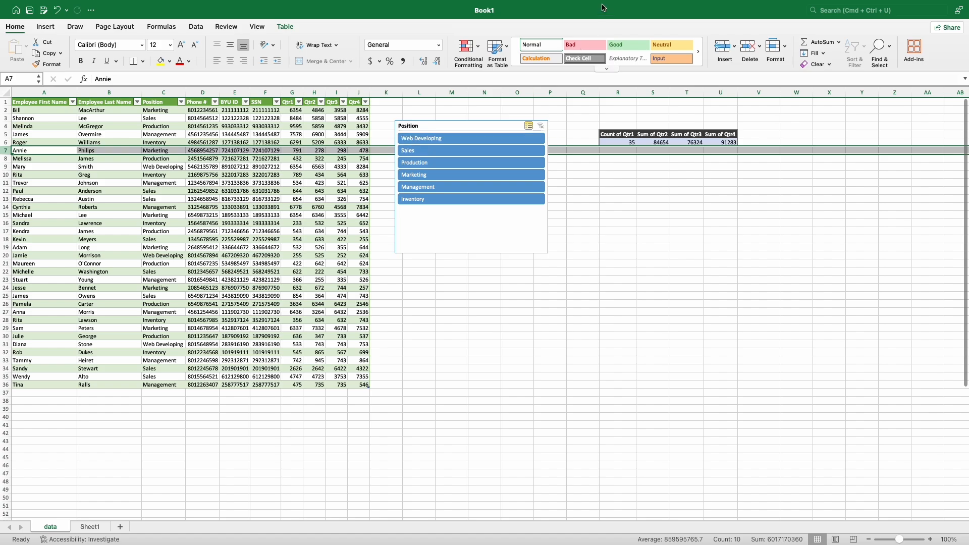
click(584, 45)
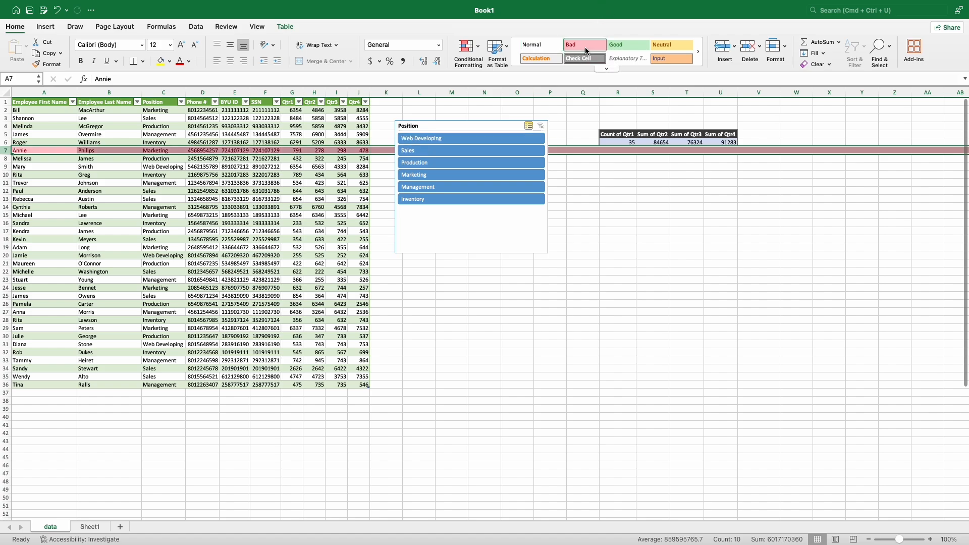
click(155, 135)
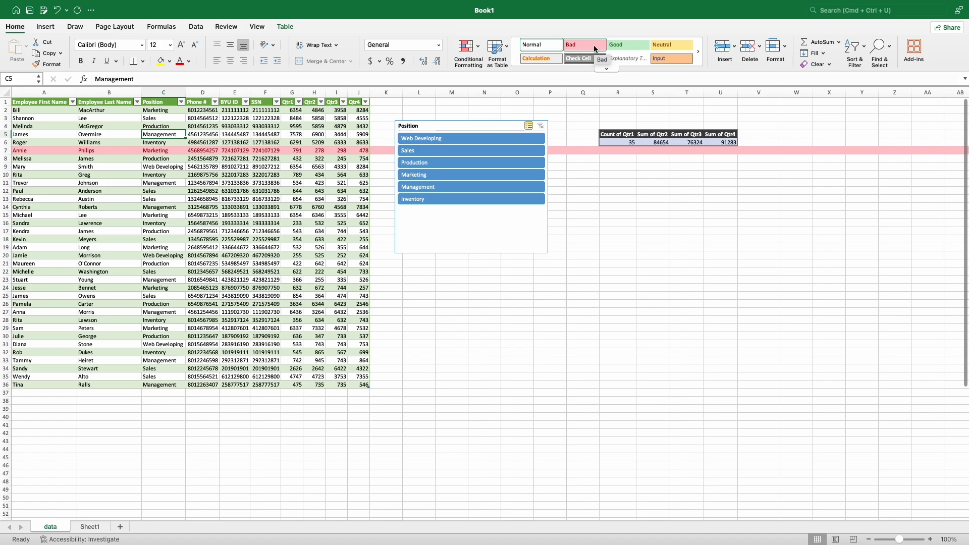
Look through the full range of cell styles and undo the Bad style on row 7
click(607, 69)
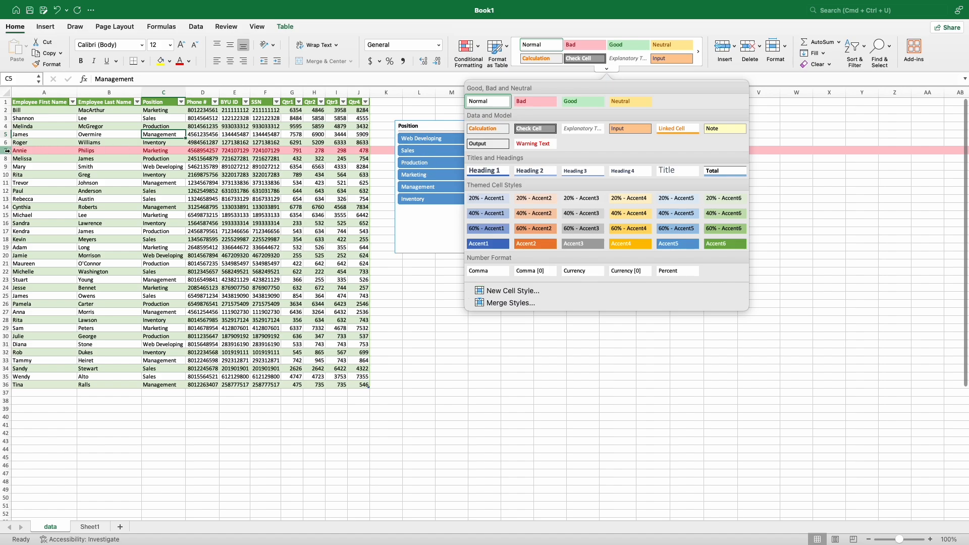
click(66, 181)
key(super+z)
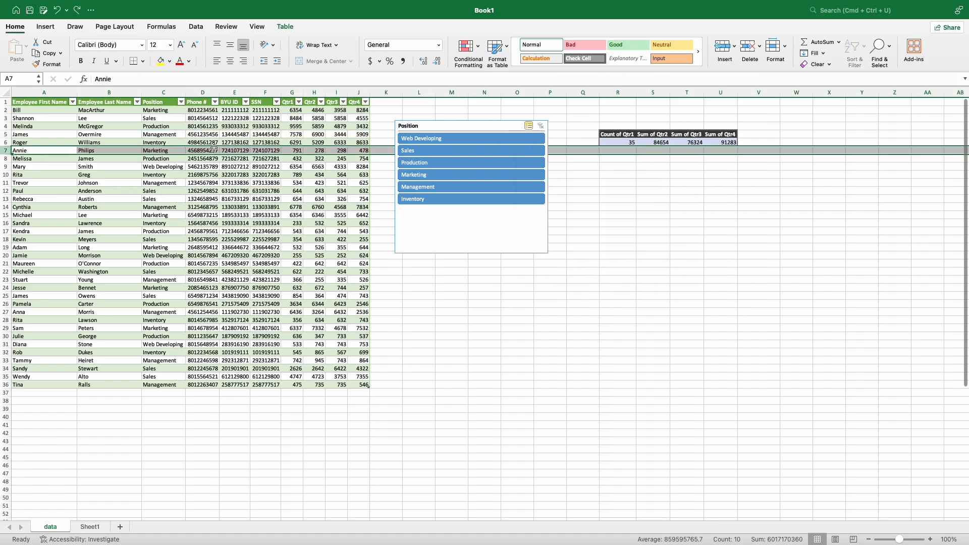
click(200, 176)
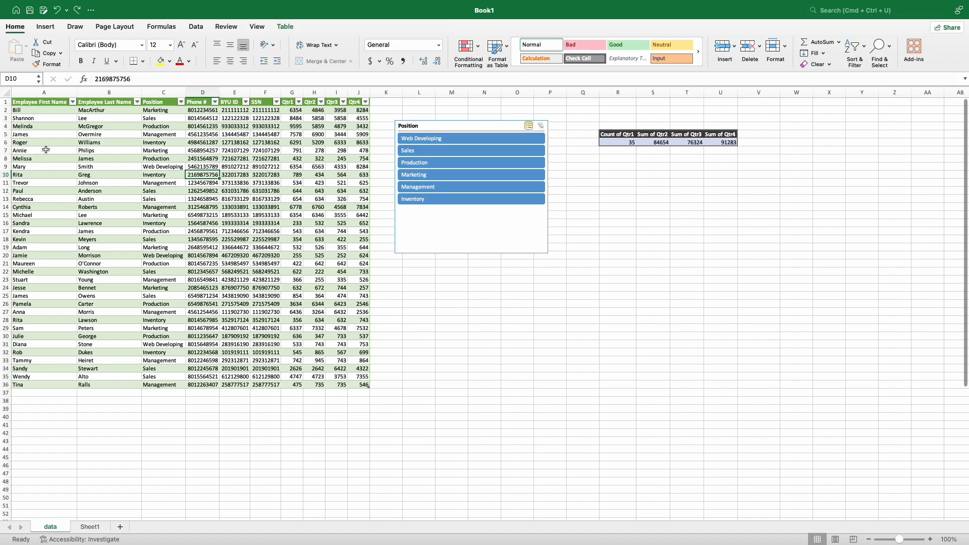
Apply the green-yellow-red color scale to the Qtr1 to Qtr4 values in the Employees table
drag(41, 114, 363, 388)
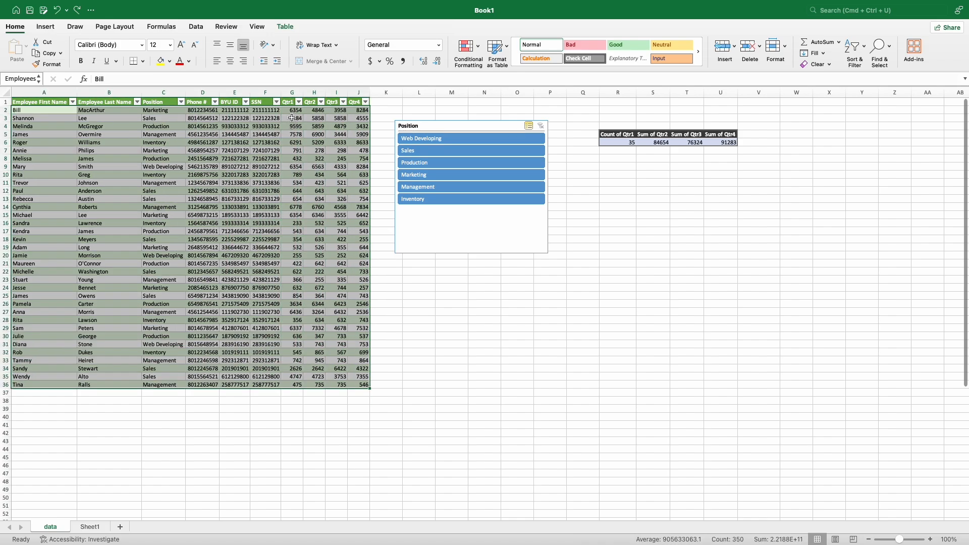
drag(292, 111, 363, 385)
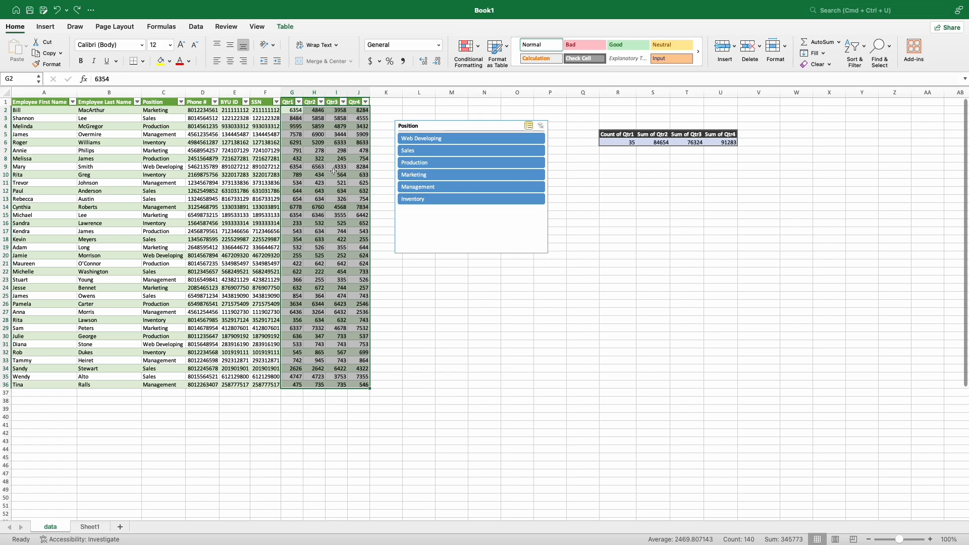
click(465, 48)
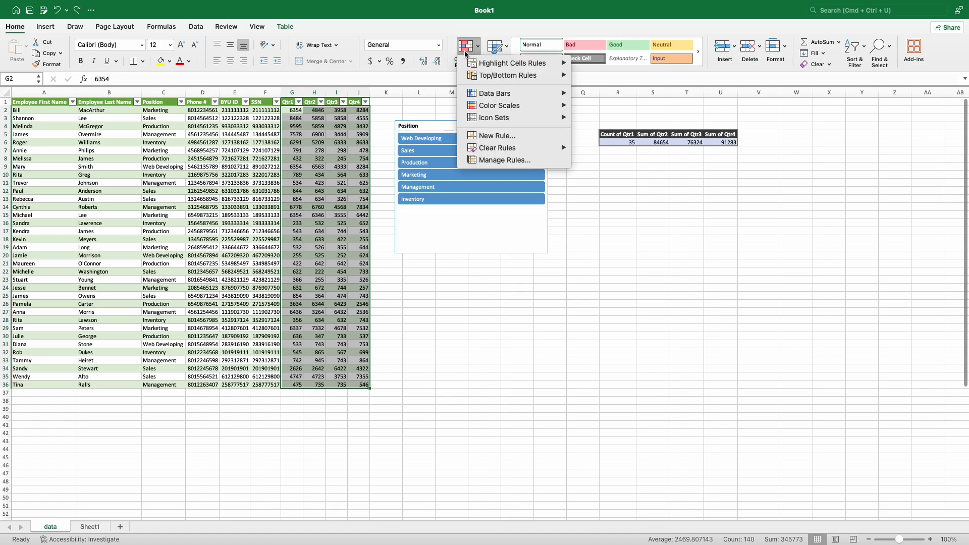
mouse_move(505, 105)
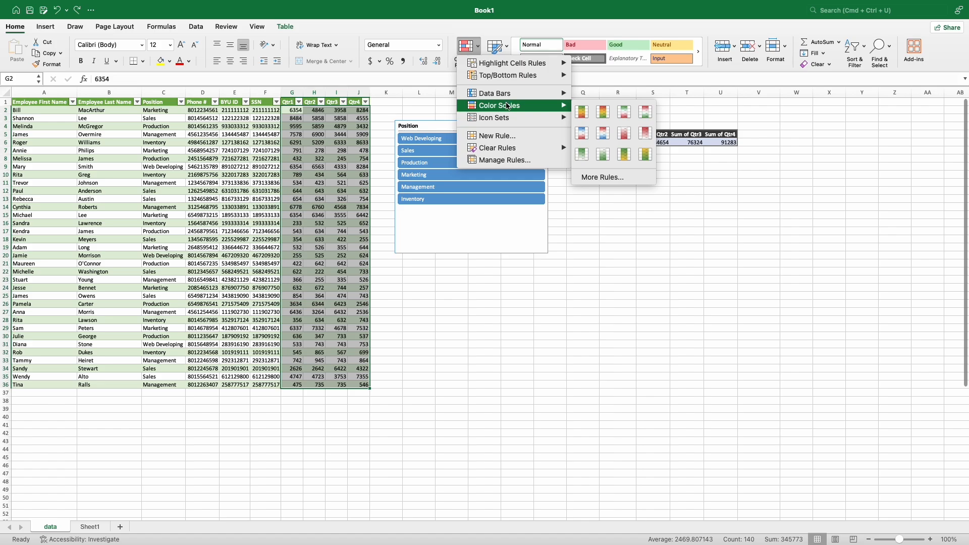
click(583, 113)
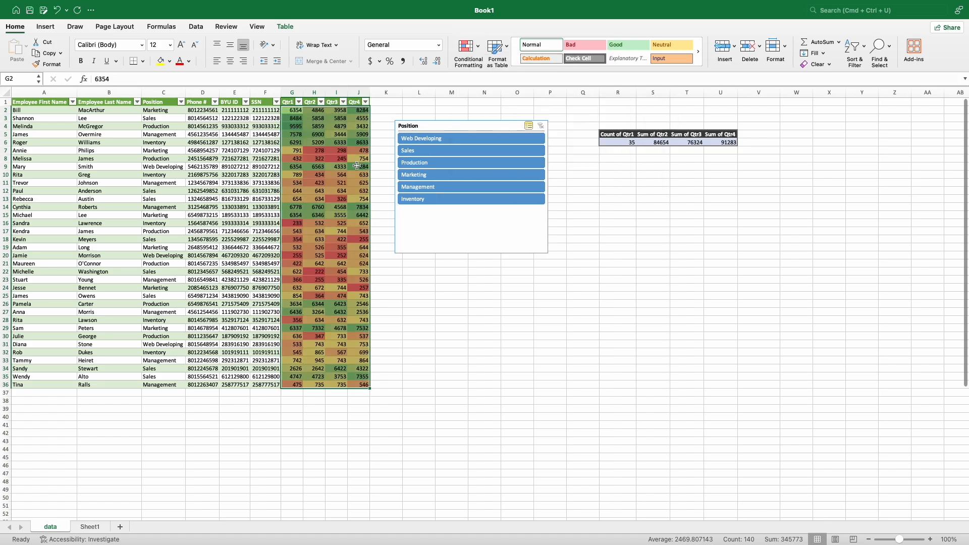
click(383, 192)
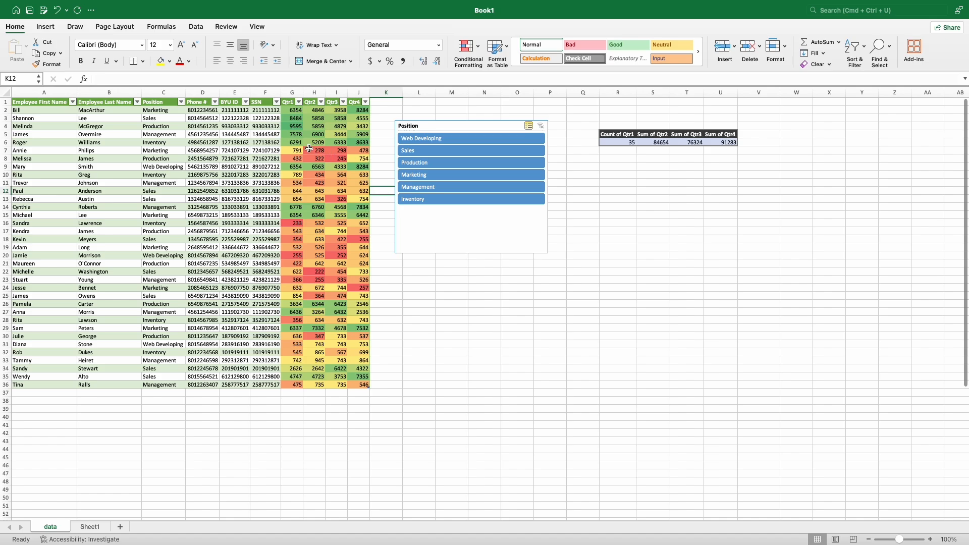
Clear the color scale rule from the selected Qtr1 to Qtr4 values
drag(295, 110, 369, 385)
click(467, 48)
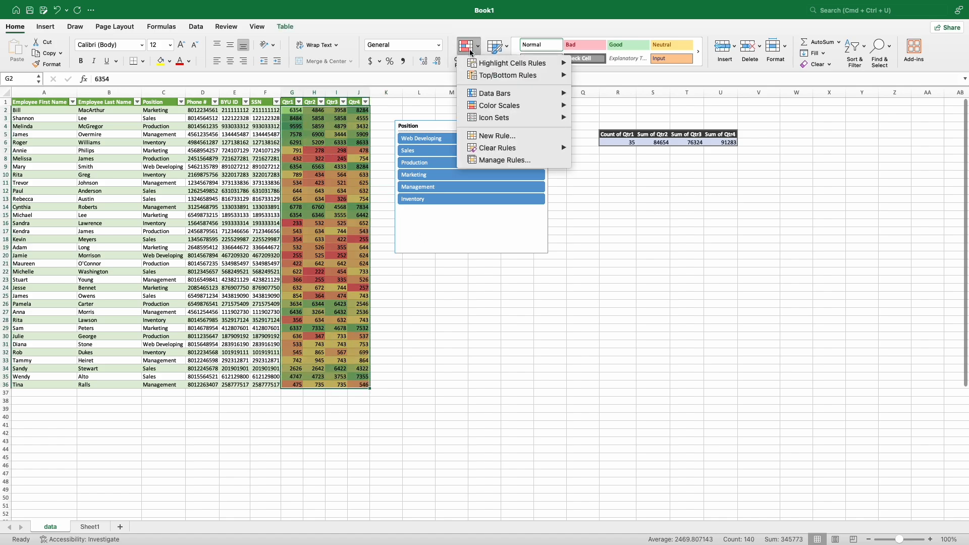
mouse_move(499, 149)
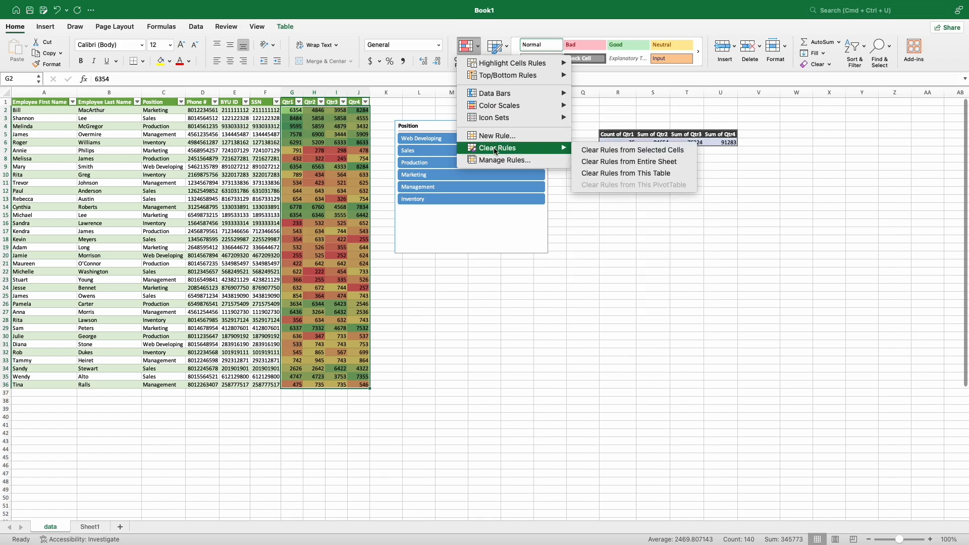
click(606, 150)
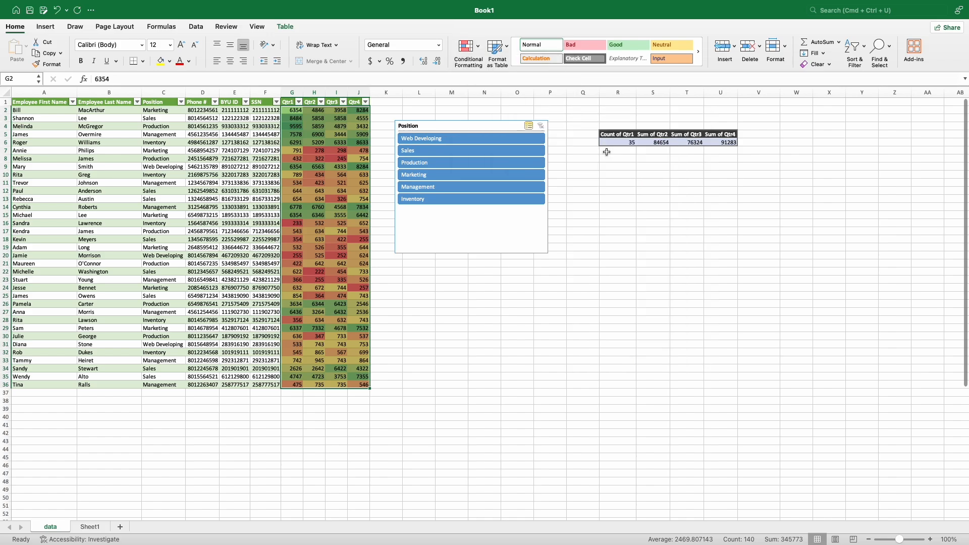
Apply red gradient-fill data bars to the Qtr1 to Qtr4 values
click(478, 48)
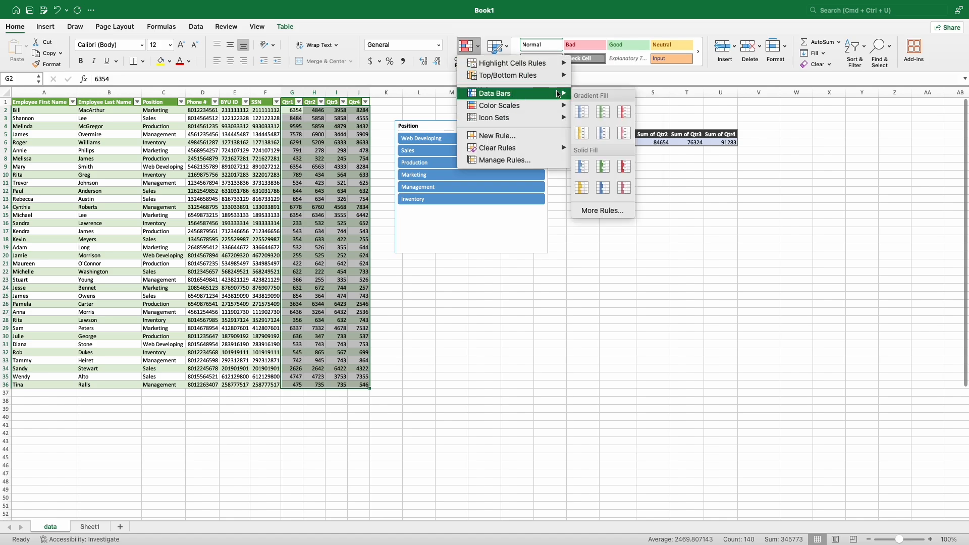
click(625, 114)
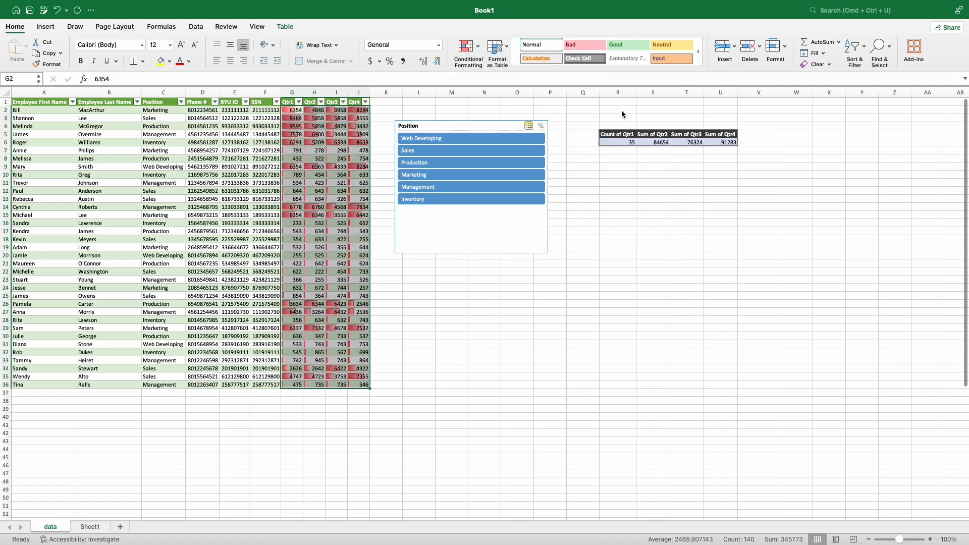
click(344, 176)
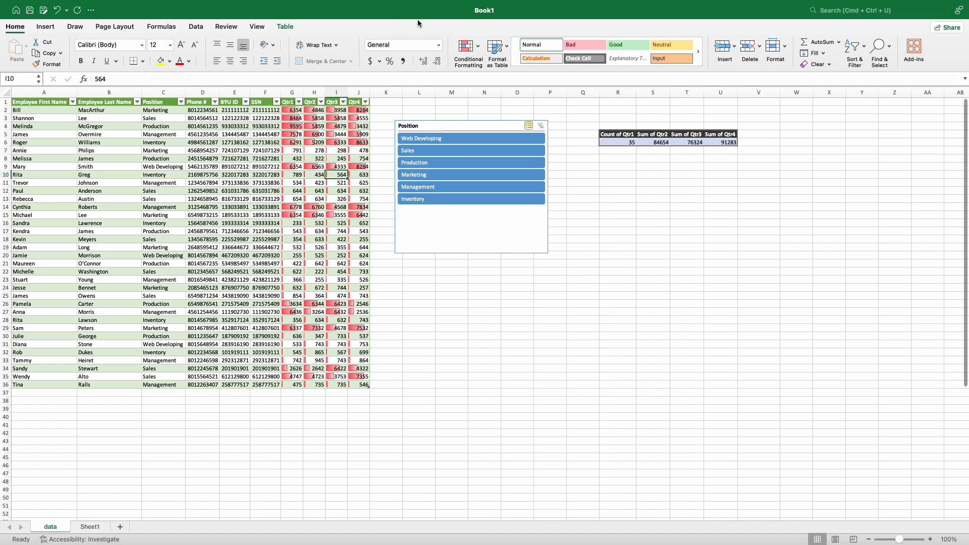
Clear the data bar rule from the selected Qtr1 to Qtr4 values
drag(294, 106, 364, 385)
click(466, 47)
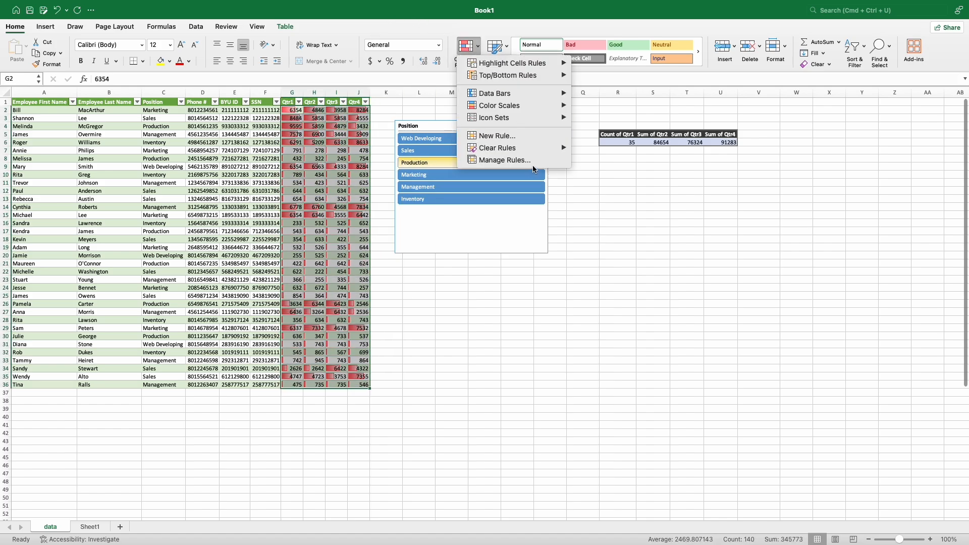
mouse_move(555, 147)
click(610, 150)
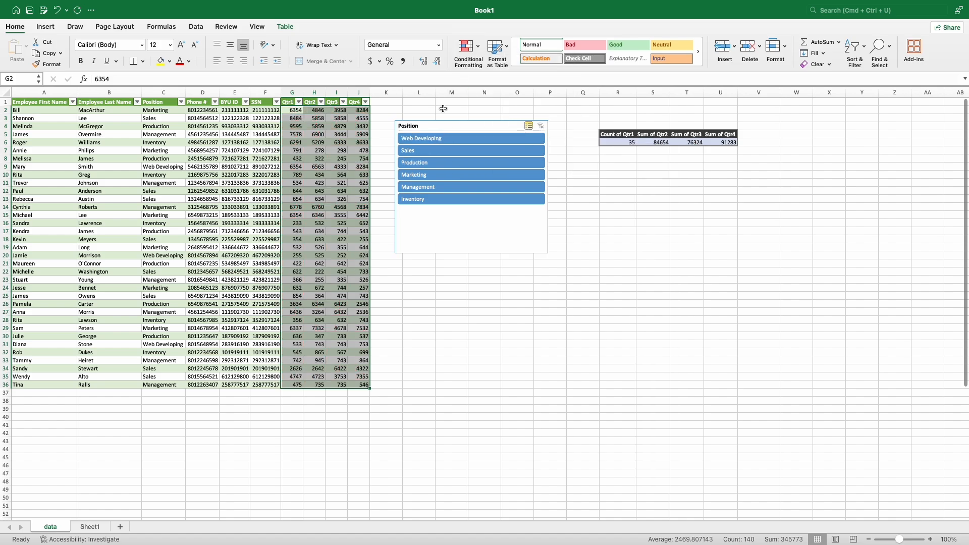
Add an Above Average conditional formatting rule to the Qtr1 to Qtr4 values using Green Fill with Dark Green Text
click(466, 47)
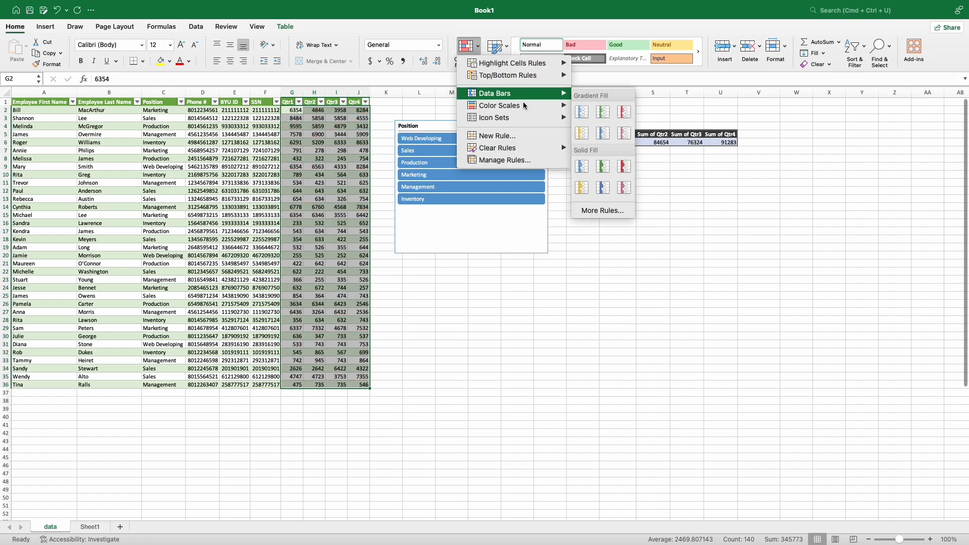
mouse_move(527, 120)
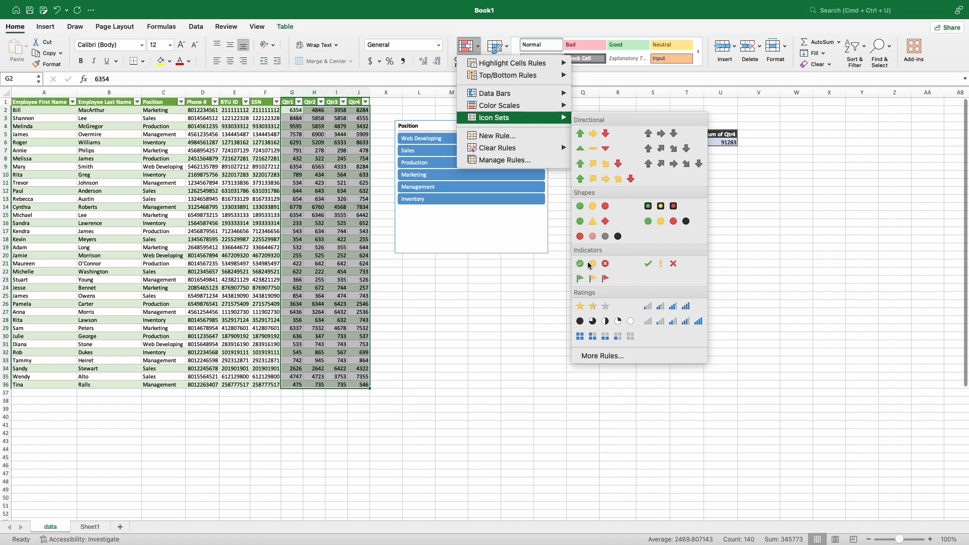
mouse_move(532, 77)
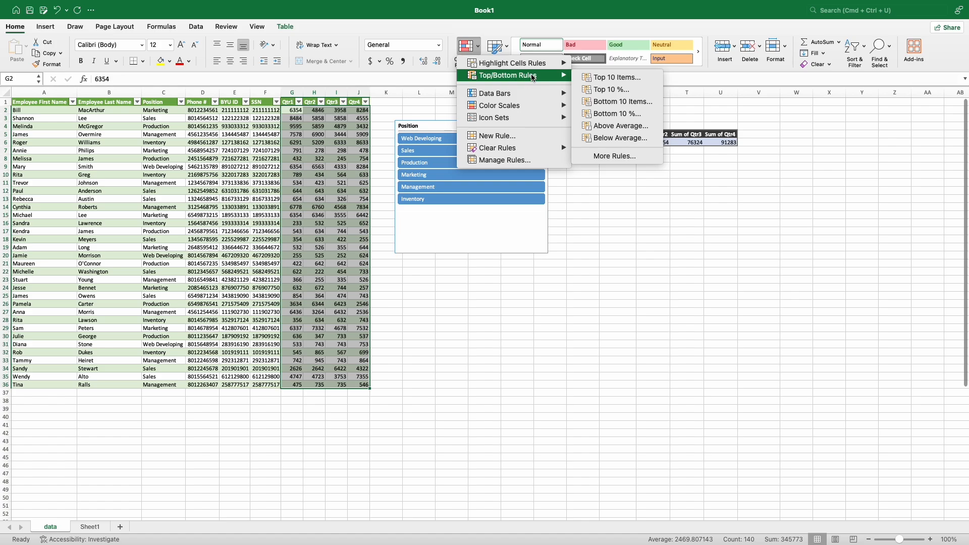
click(620, 126)
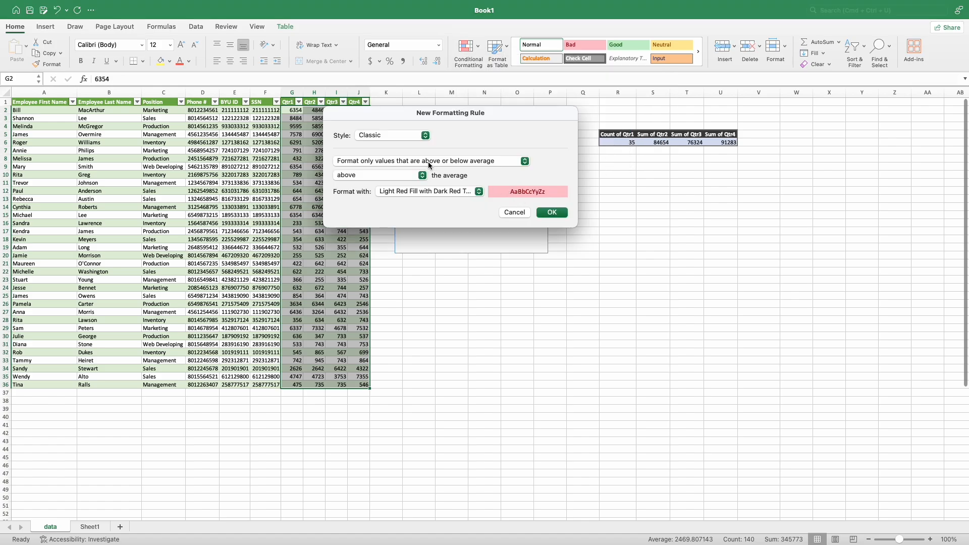
drag(392, 114, 496, 141)
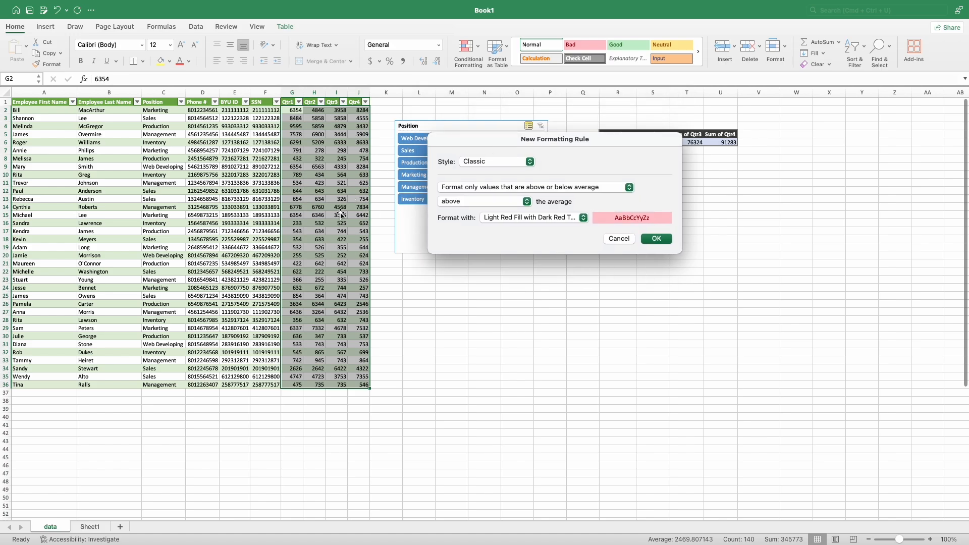
click(533, 220)
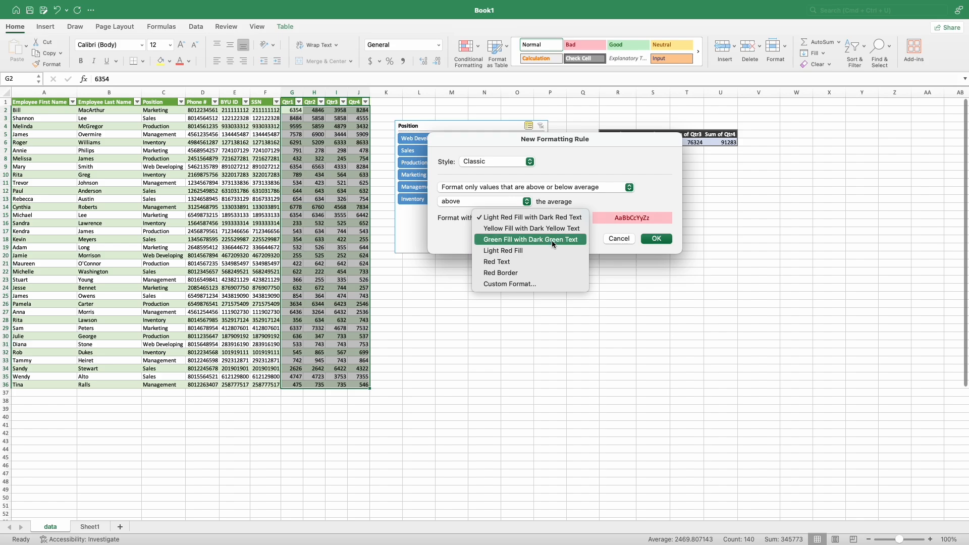
click(552, 240)
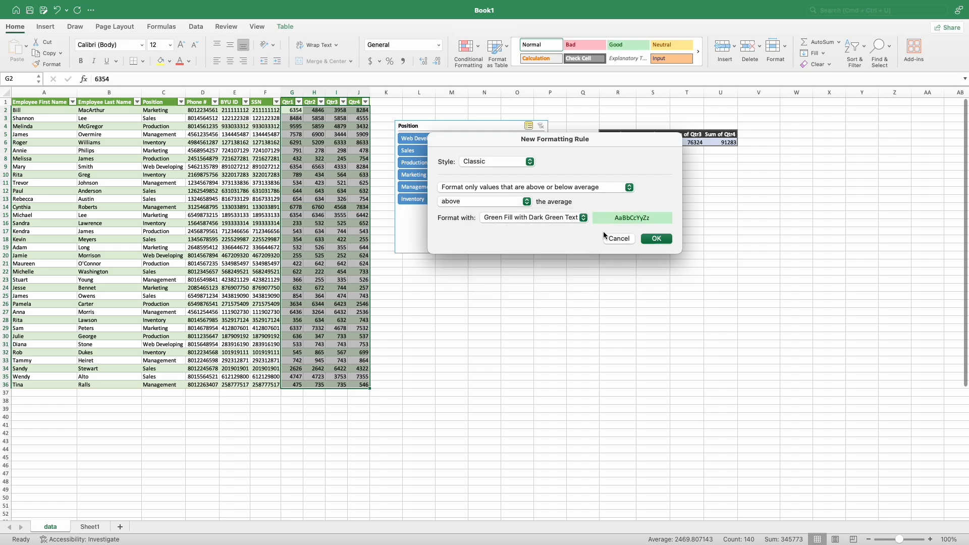
click(664, 240)
click(427, 305)
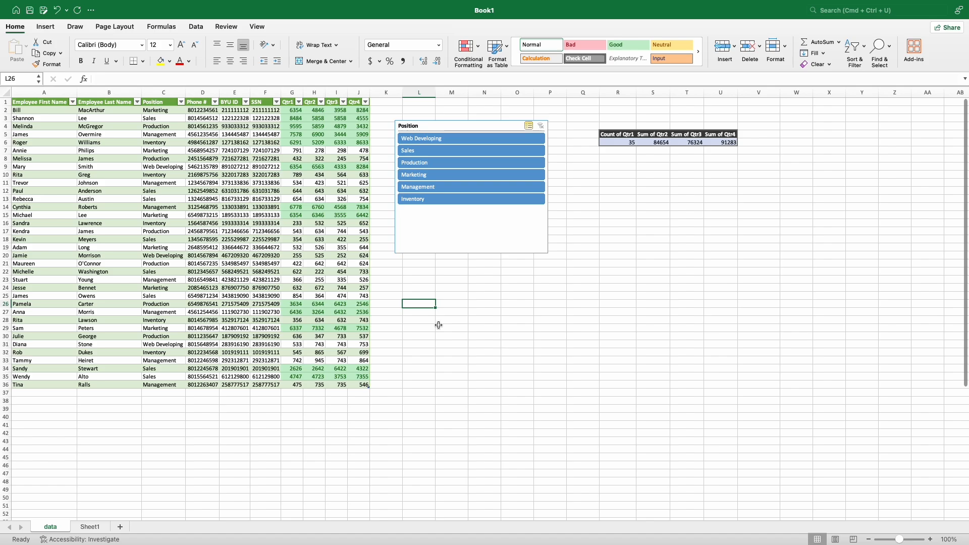
Examine the highlighted and unhighlighted quarterly values to compare which ones lie above the average
drag(360, 377, 295, 368)
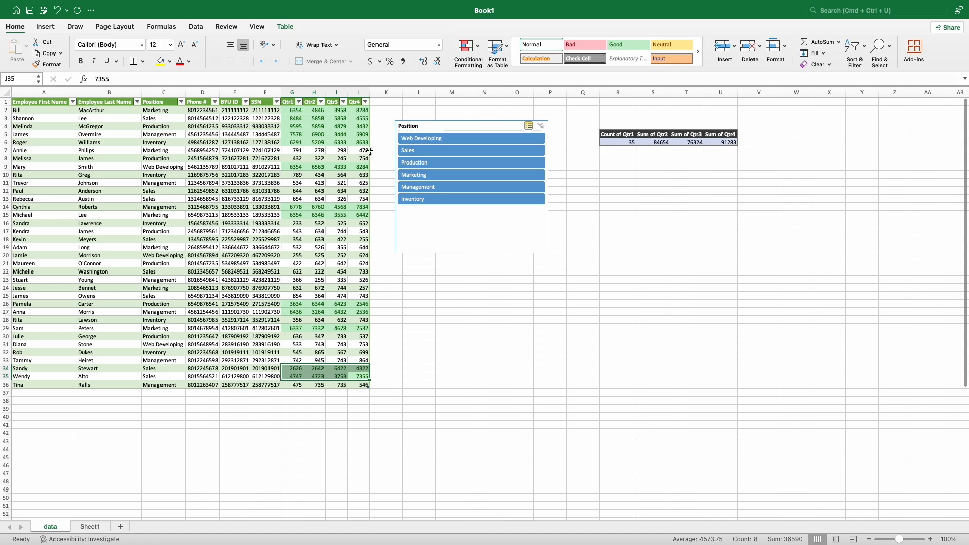
drag(362, 142, 289, 109)
drag(361, 159, 292, 150)
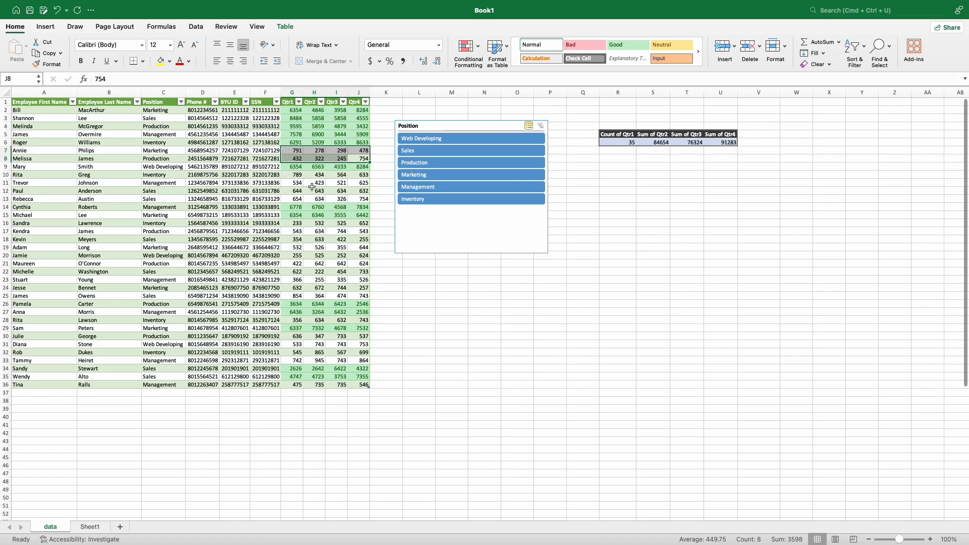
click(362, 286)
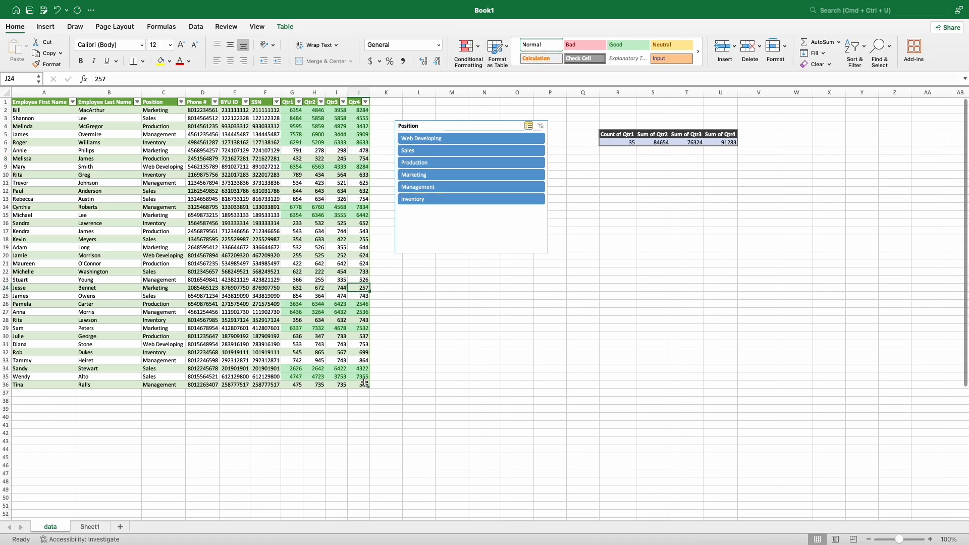
Clear the Above Average conditional formatting rule from the Qtr1 to Qtr4 values
drag(363, 384, 290, 110)
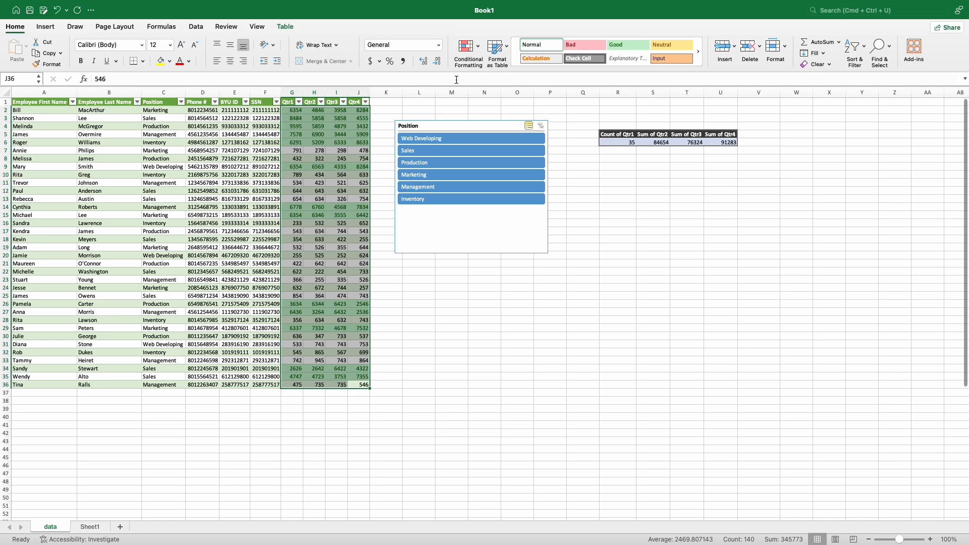
click(466, 46)
mouse_move(504, 148)
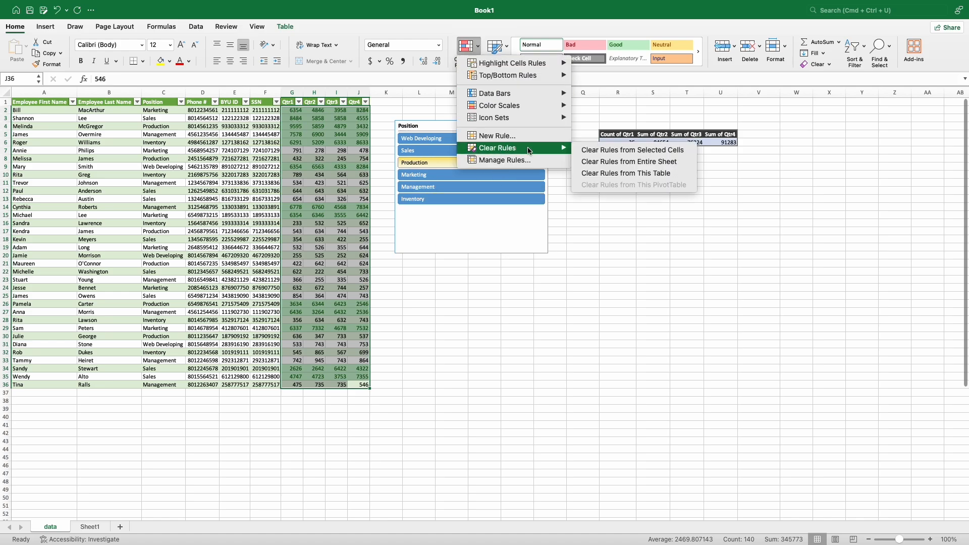
click(605, 148)
Apply a Top 10% conditional formatting rule to the Qtr1 to Qtr4 values using Light Red Fill with Dark Red Text
click(473, 48)
mouse_move(500, 78)
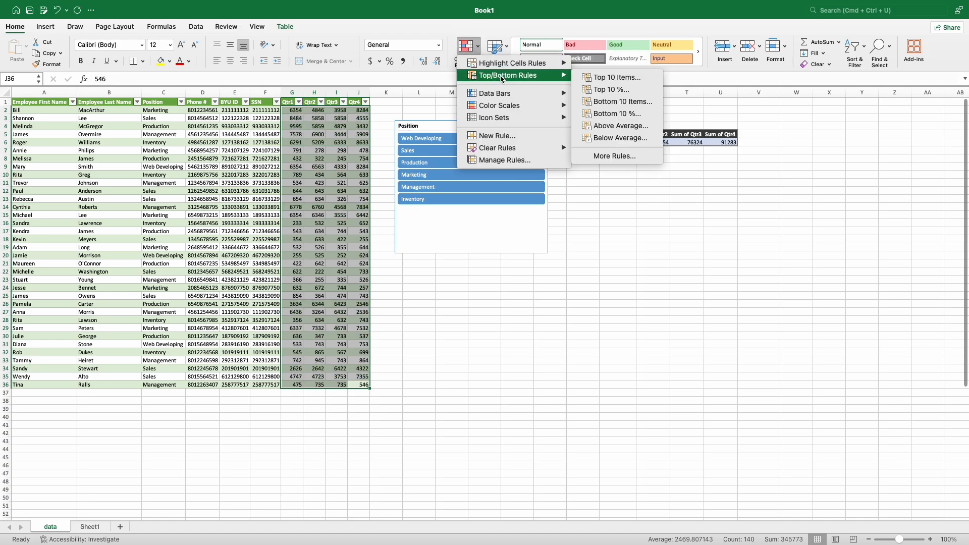
click(610, 90)
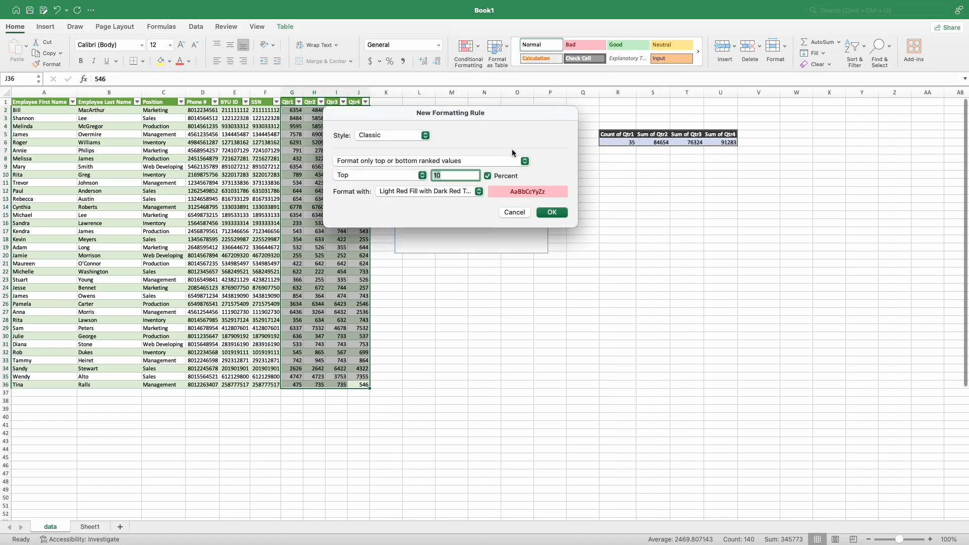
click(547, 212)
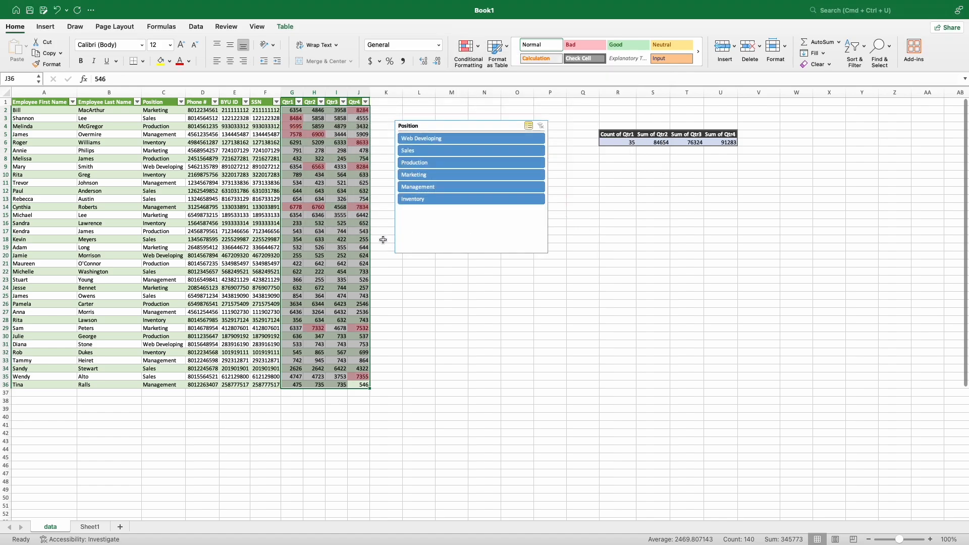
click(381, 254)
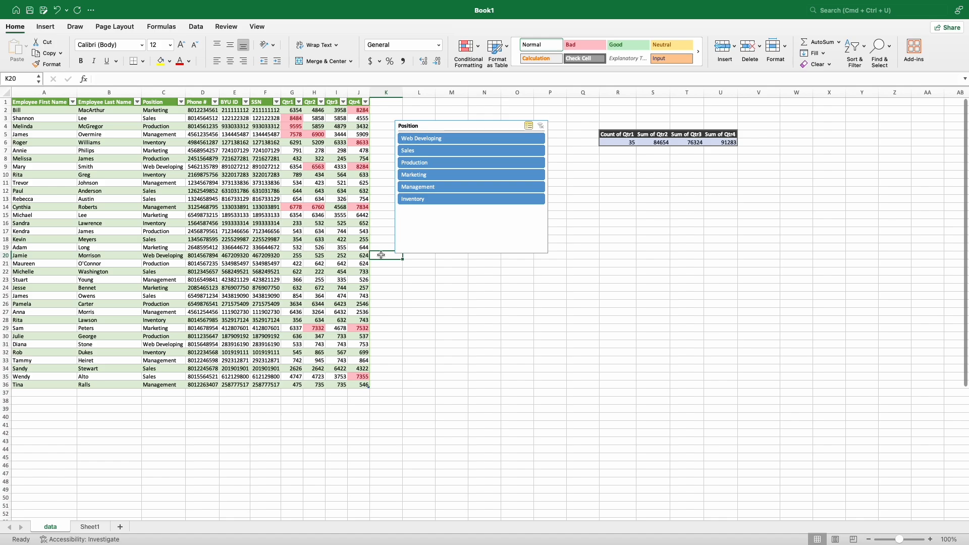
click(481, 49)
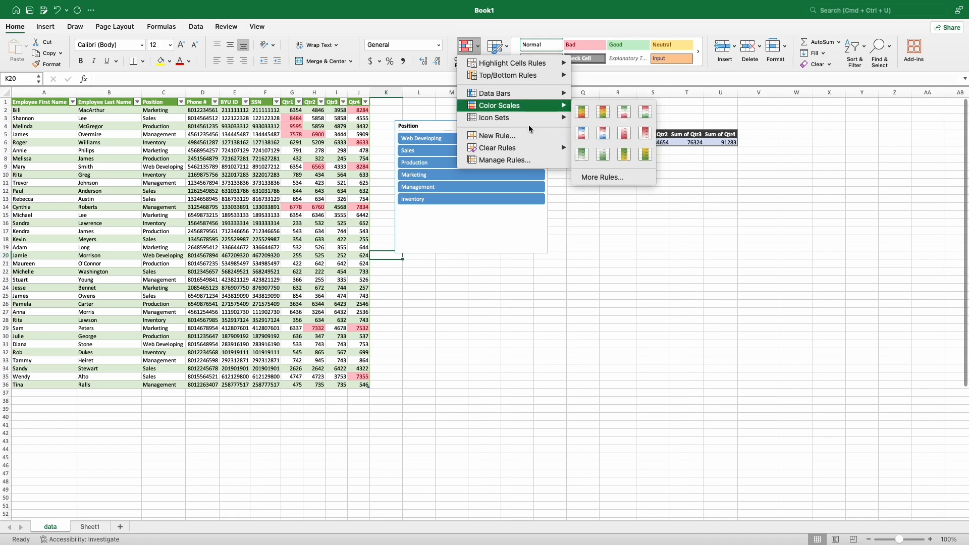
mouse_move(549, 67)
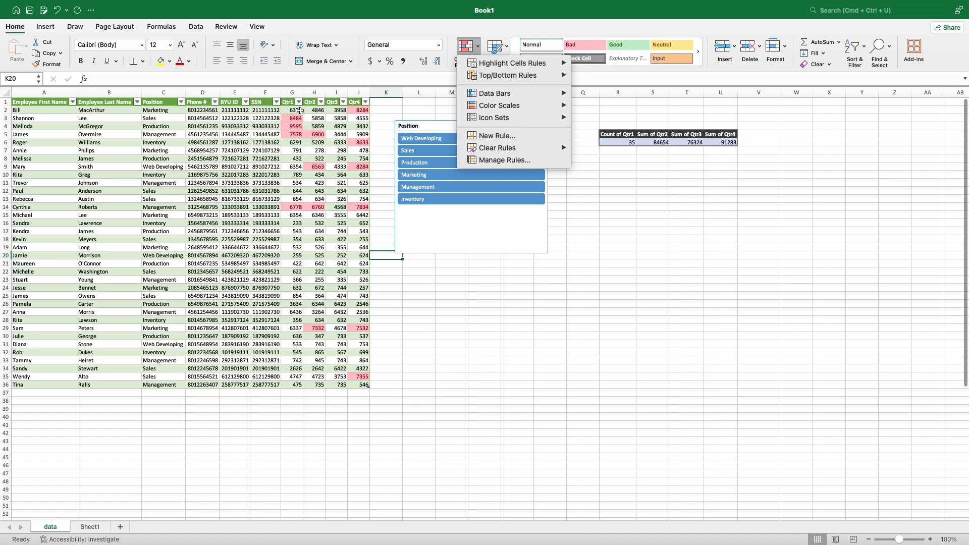
click(297, 107)
Clear the Top 10% conditional formatting rule from the Qtr1 to Qtr4 values
drag(292, 110, 365, 386)
click(465, 47)
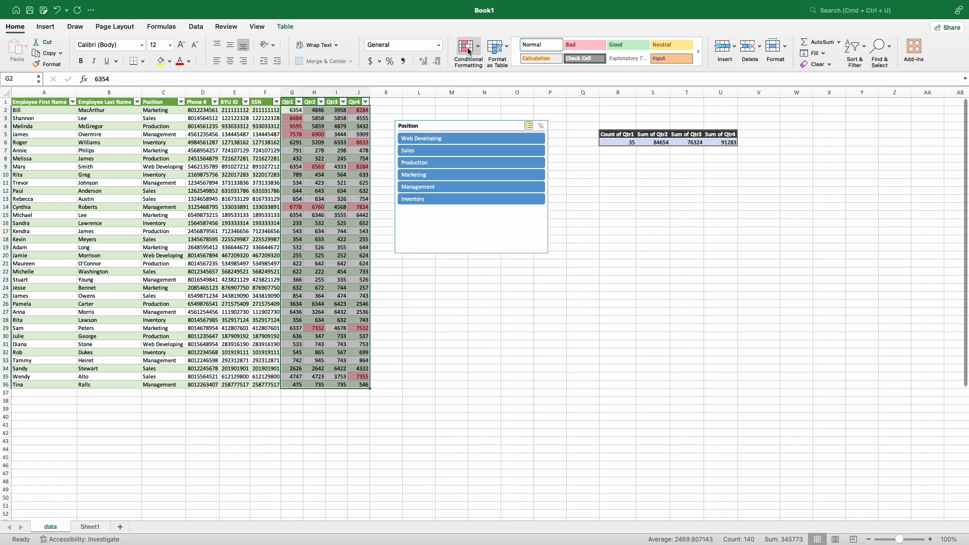
mouse_move(496, 146)
click(623, 150)
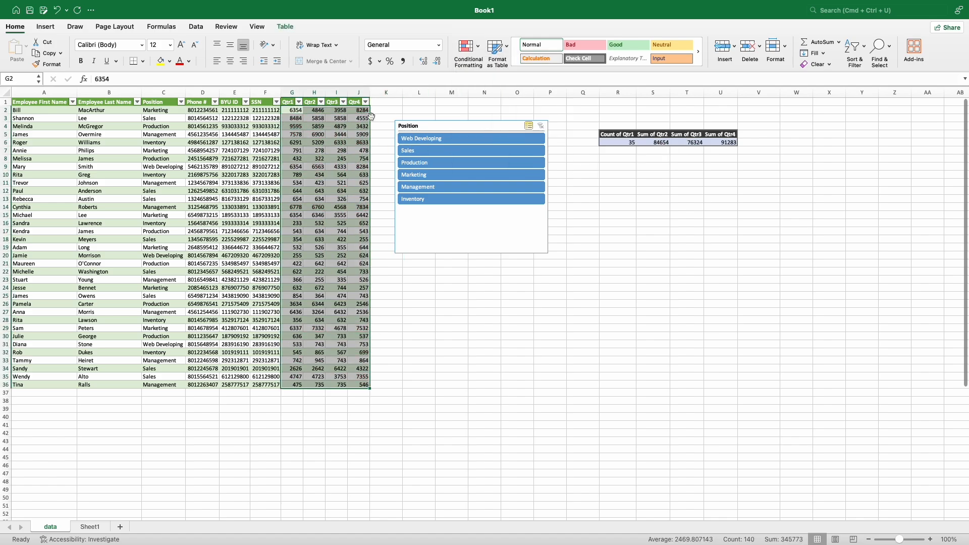
Examine the style, value type and Classic rule options for a new formatting rule on the quarterly values, and leave without creating one
click(468, 57)
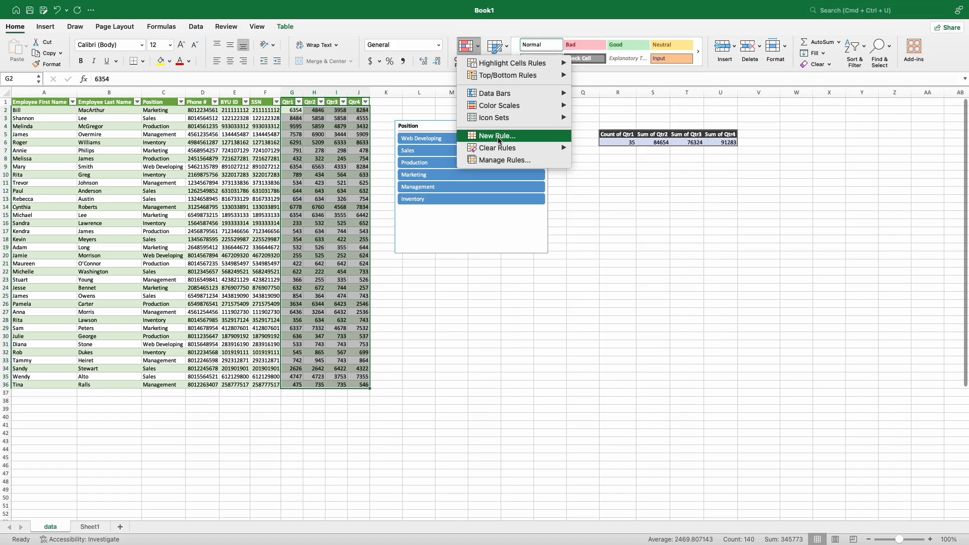
click(499, 139)
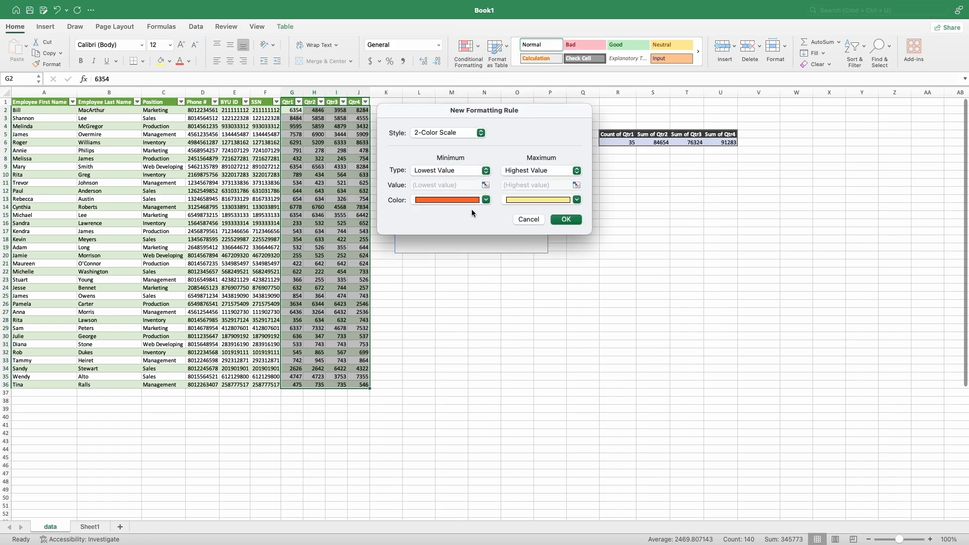
click(465, 134)
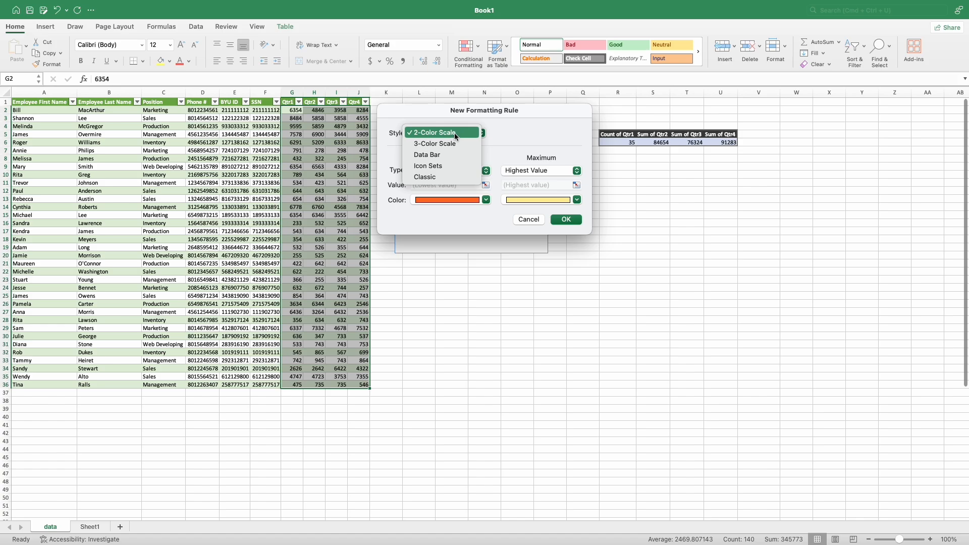
click(564, 171)
click(564, 171)
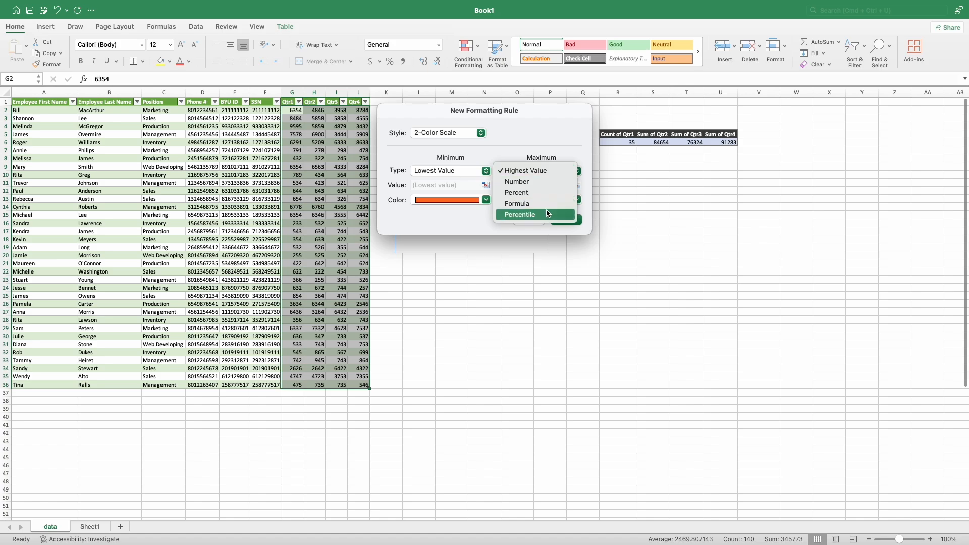
click(517, 161)
click(469, 135)
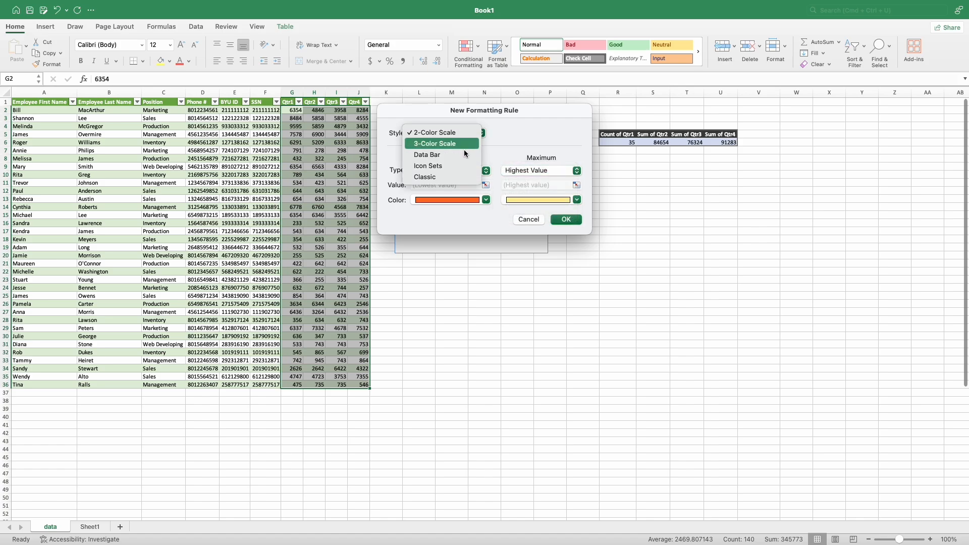
click(457, 178)
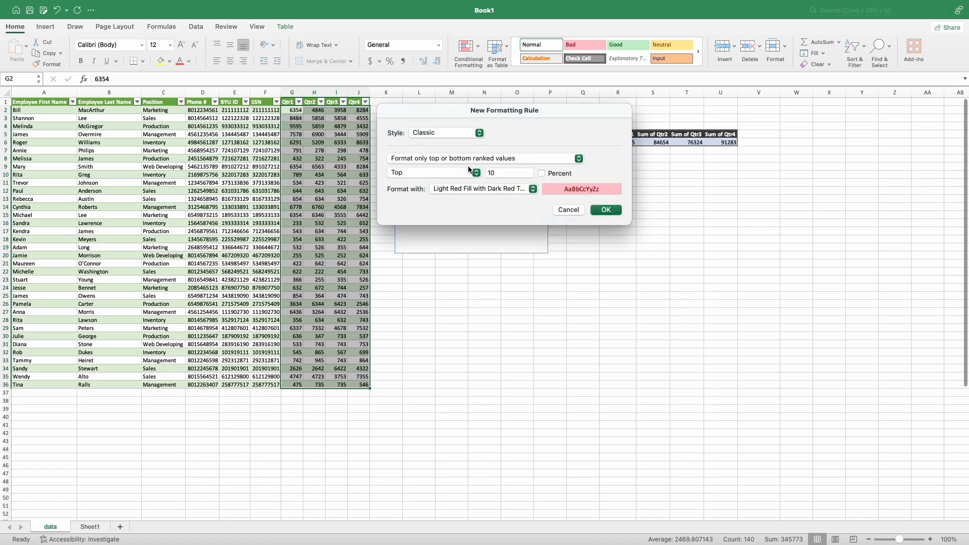
click(531, 158)
click(531, 159)
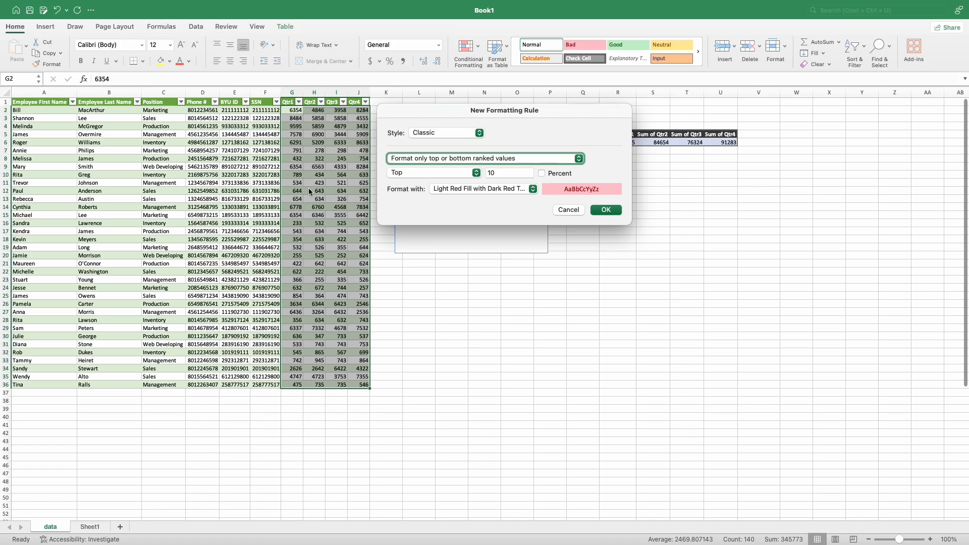
click(505, 159)
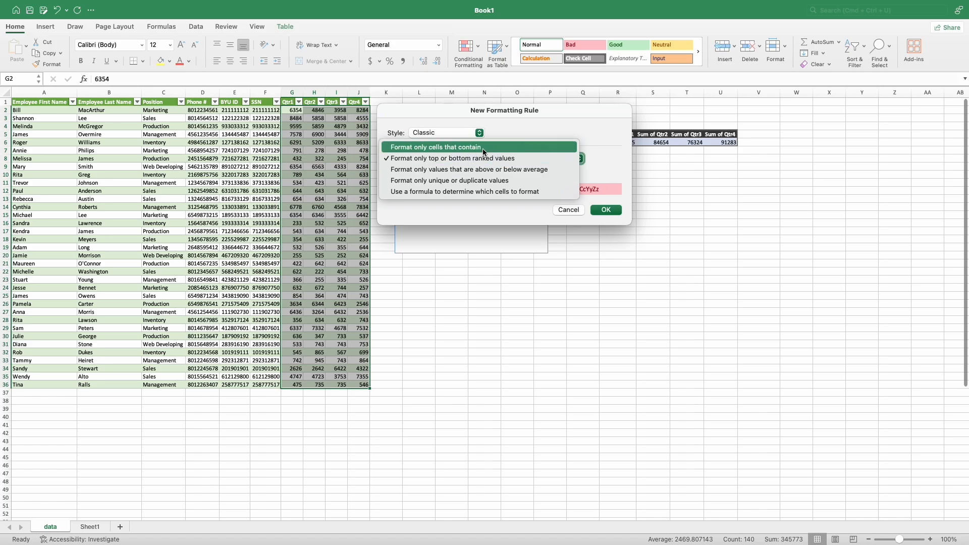
click(568, 209)
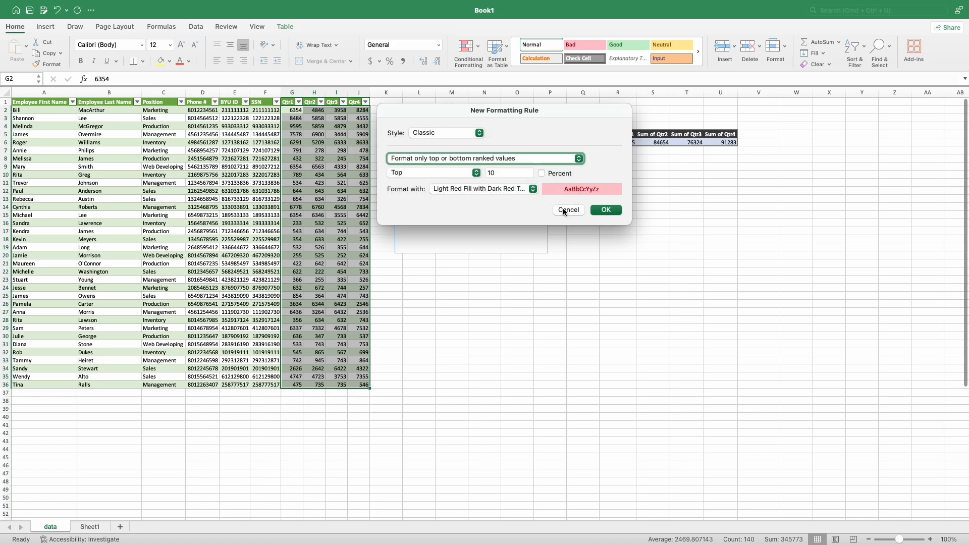
click(564, 209)
click(403, 293)
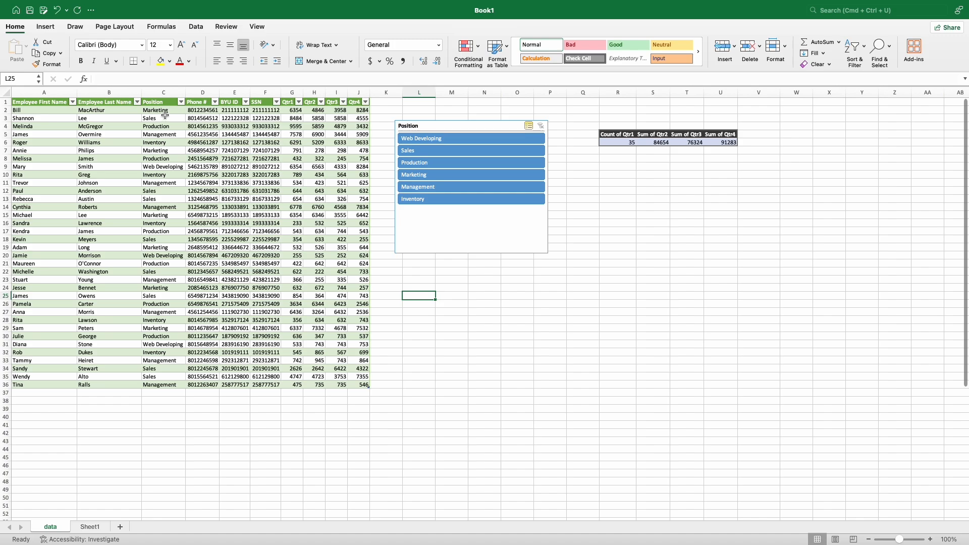
Start a new Classic conditional formatting rule on all Position values that formats only cells that contain Specific Text
drag(164, 110, 167, 395)
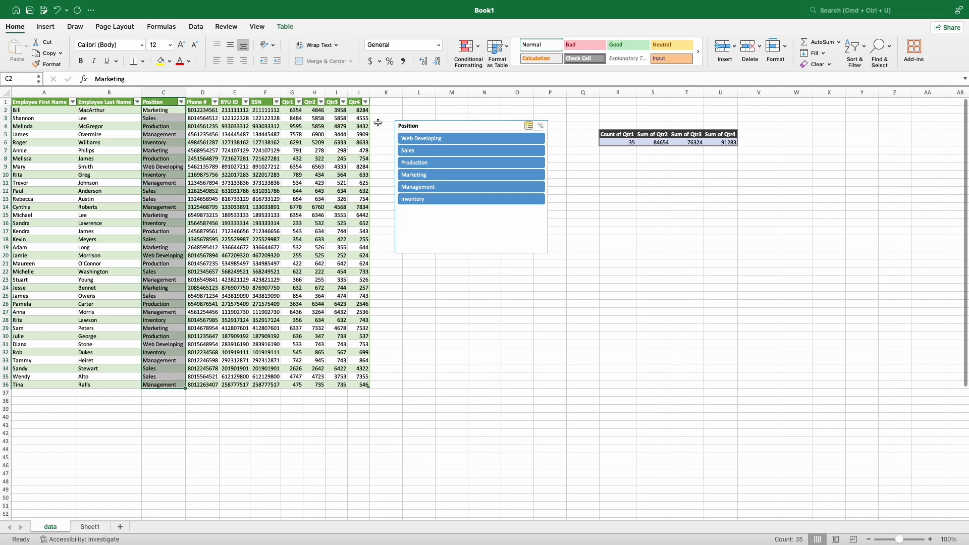
click(479, 43)
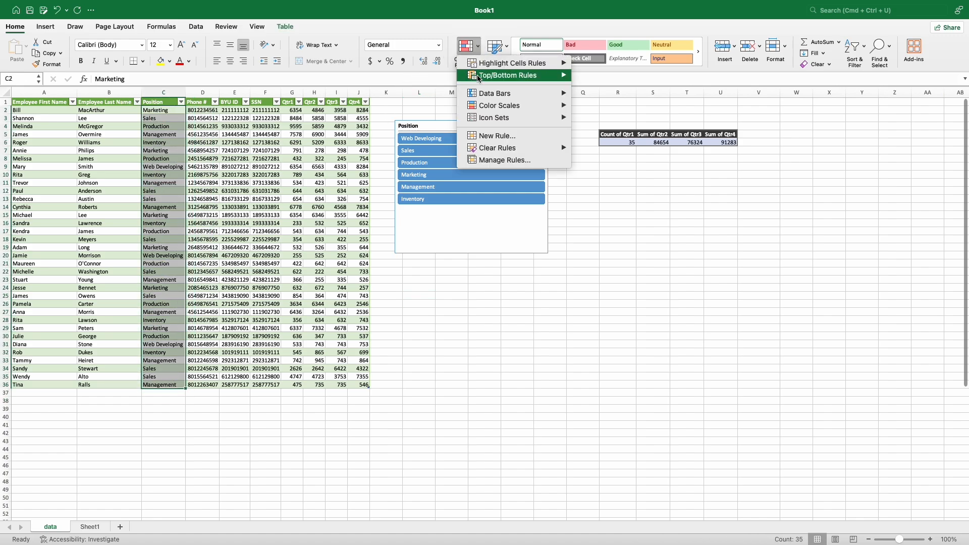
click(505, 142)
click(454, 133)
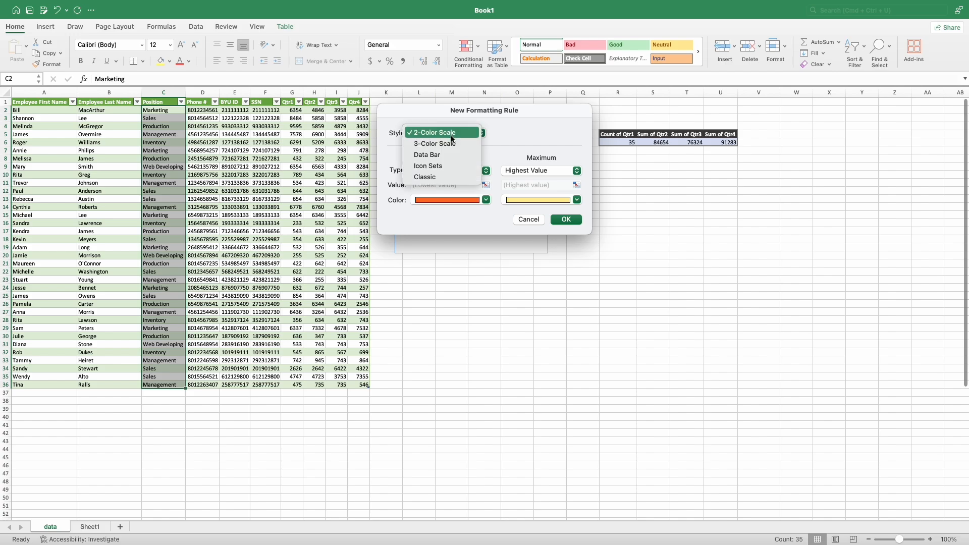
click(453, 178)
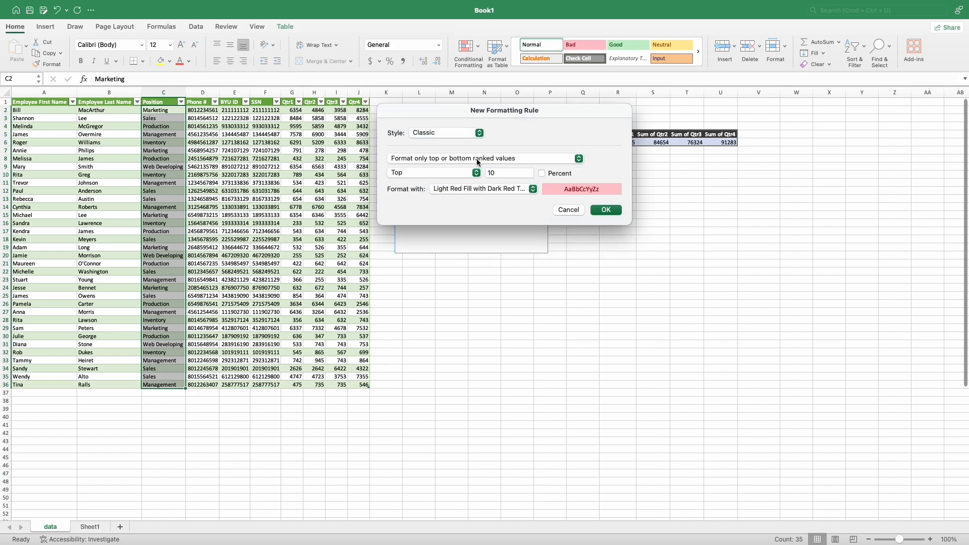
click(477, 159)
click(478, 147)
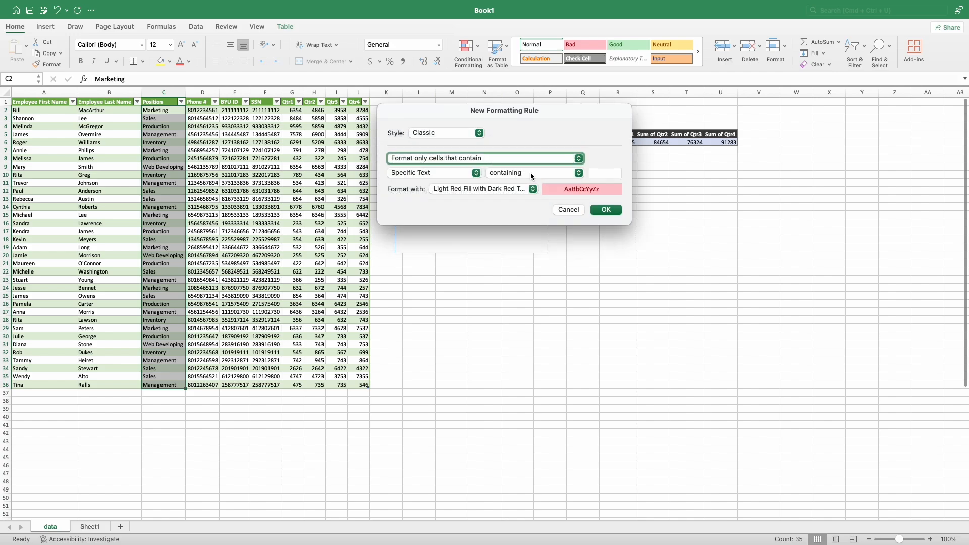
click(477, 173)
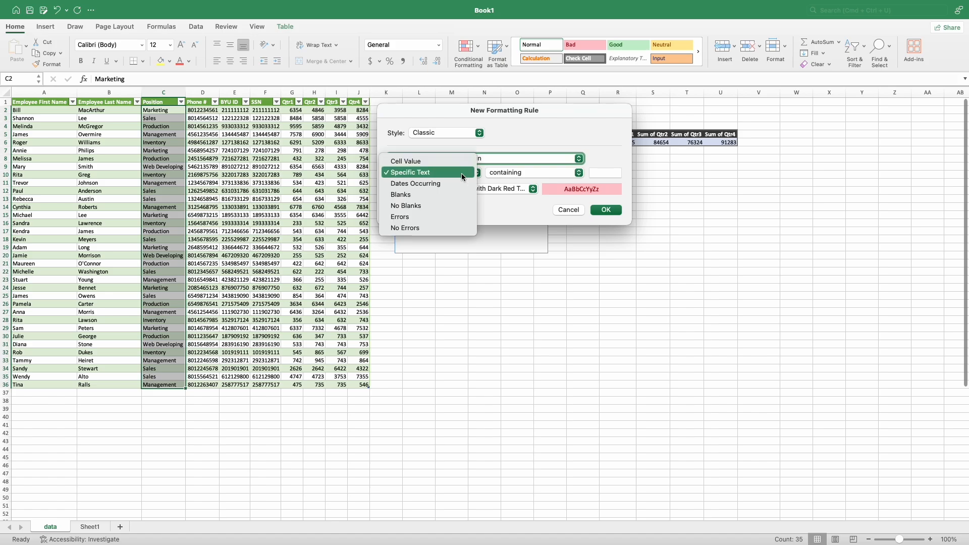
click(426, 174)
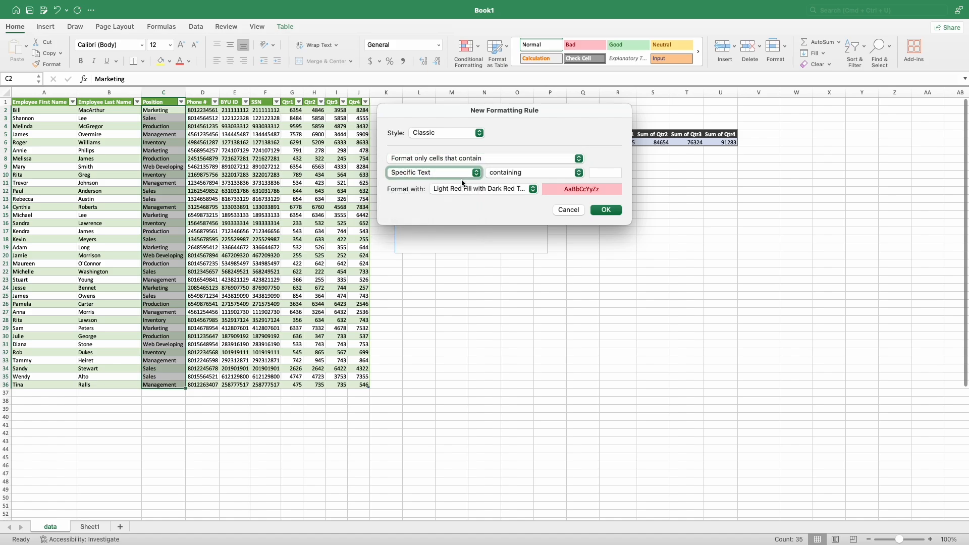
Set the rule's condition to text containing "Marketing" and apply it with Light Red Fill with Dark Red Text
click(532, 174)
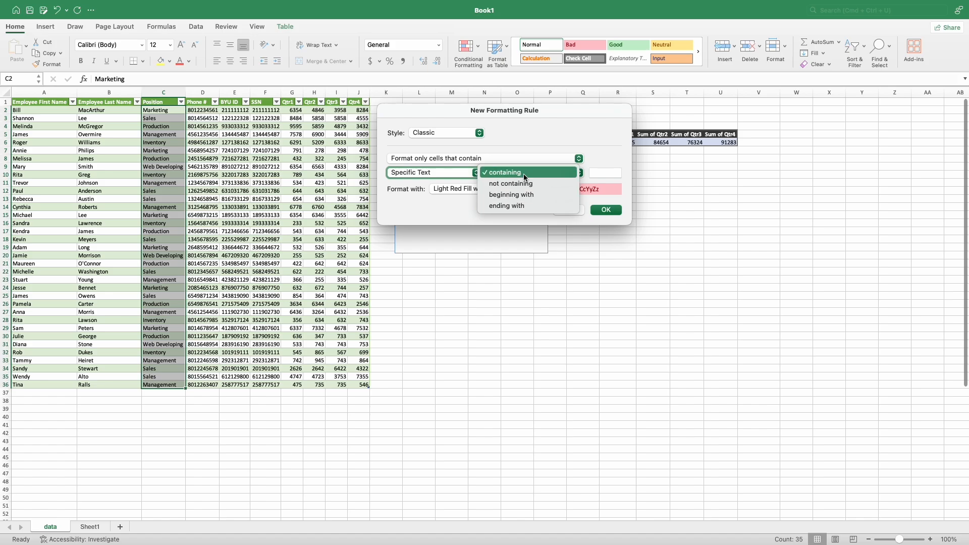
click(523, 174)
click(600, 174)
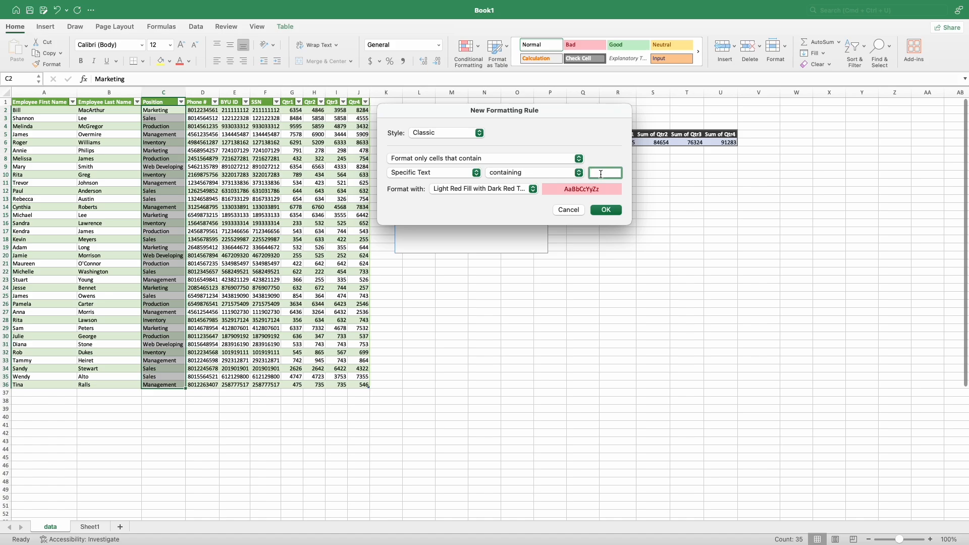
text(Marketing)
click(602, 211)
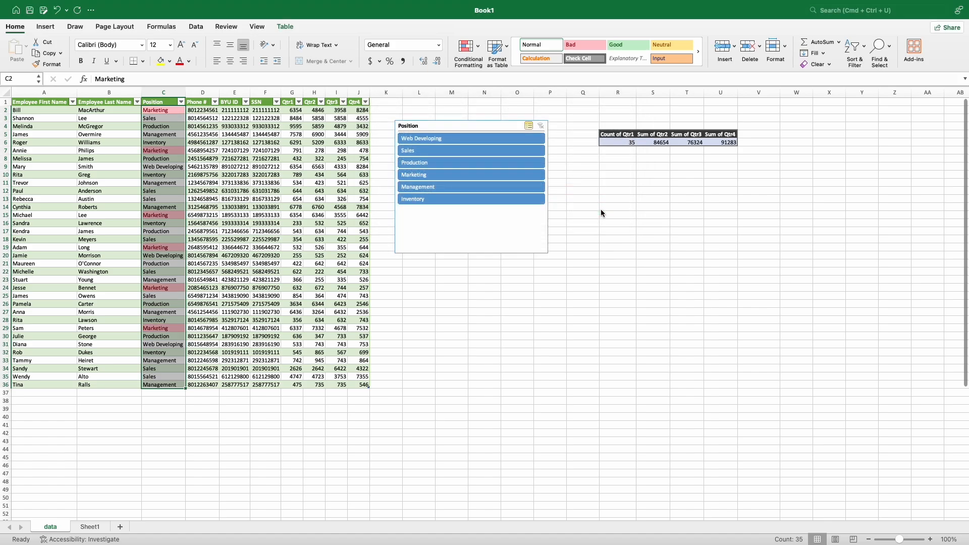
click(391, 264)
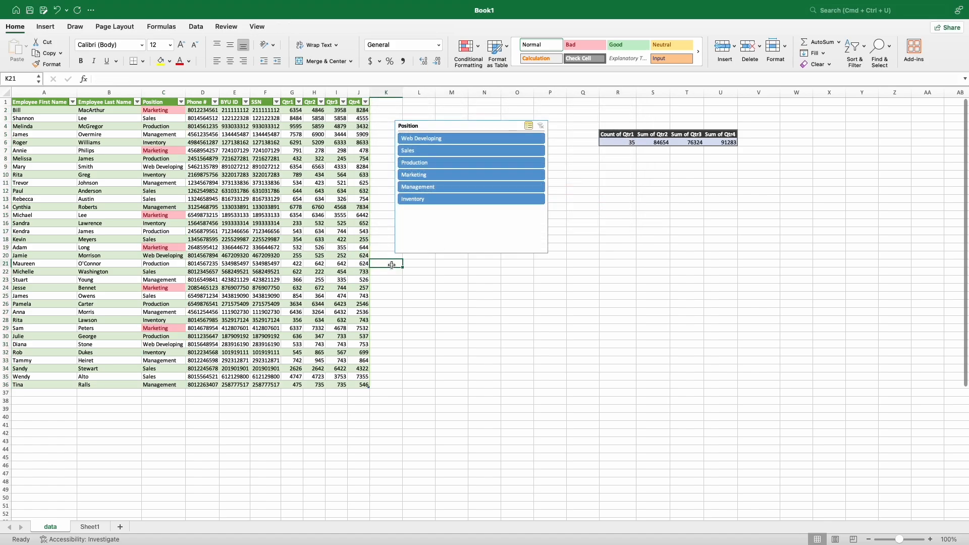
drag(162, 329, 167, 112)
click(202, 159)
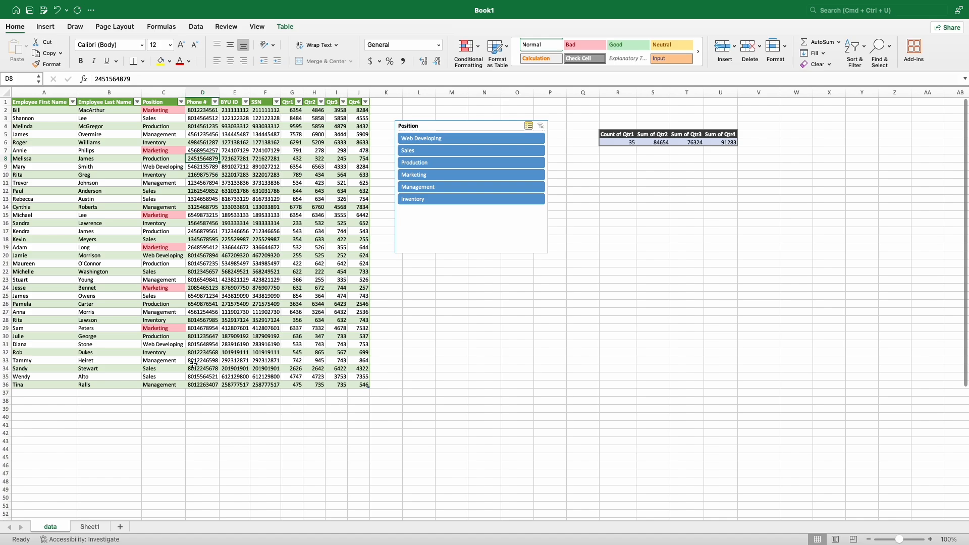
drag(175, 387, 169, 109)
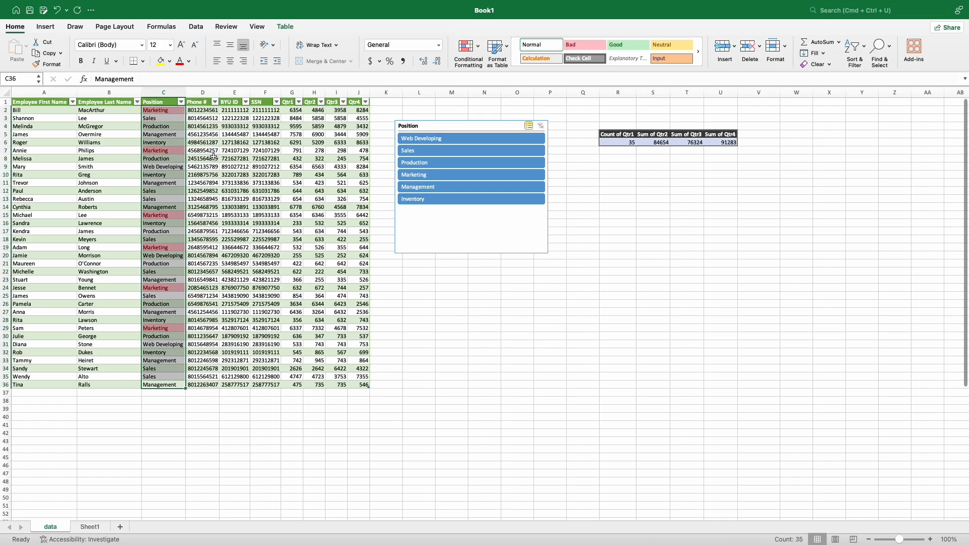
click(310, 174)
click(499, 53)
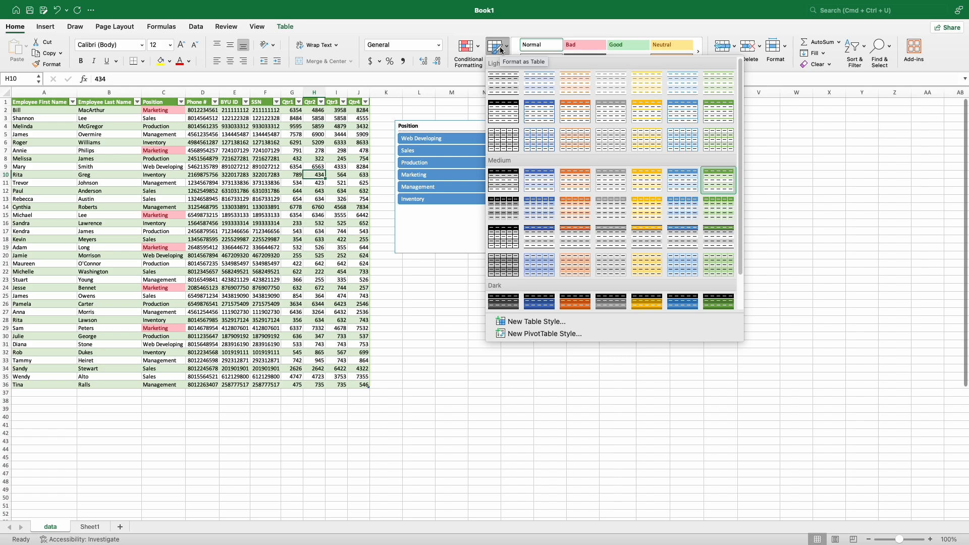
click(471, 56)
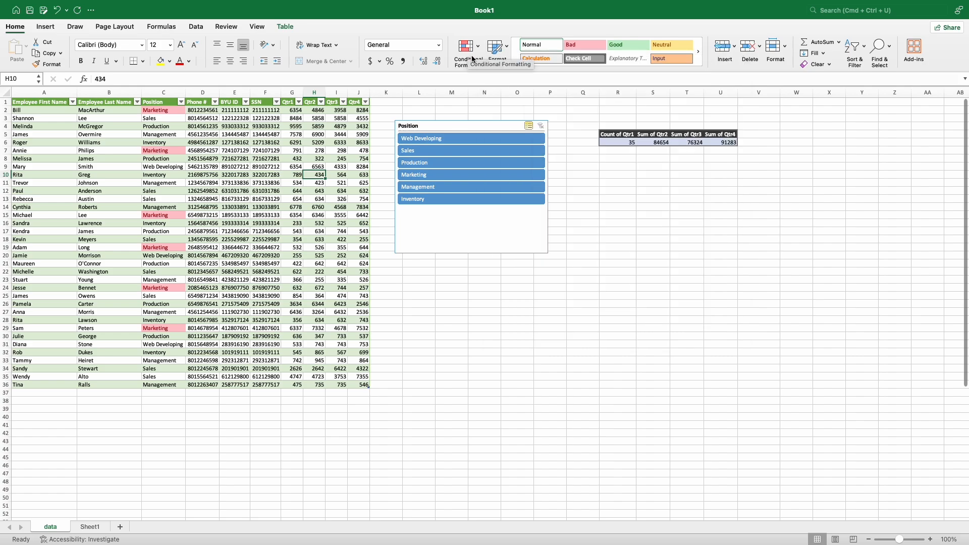
click(474, 50)
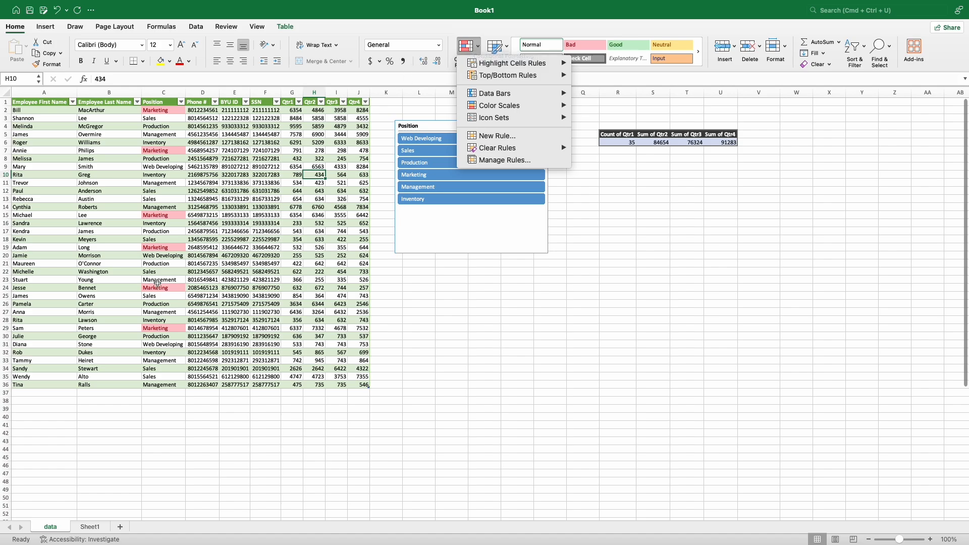
click(120, 92)
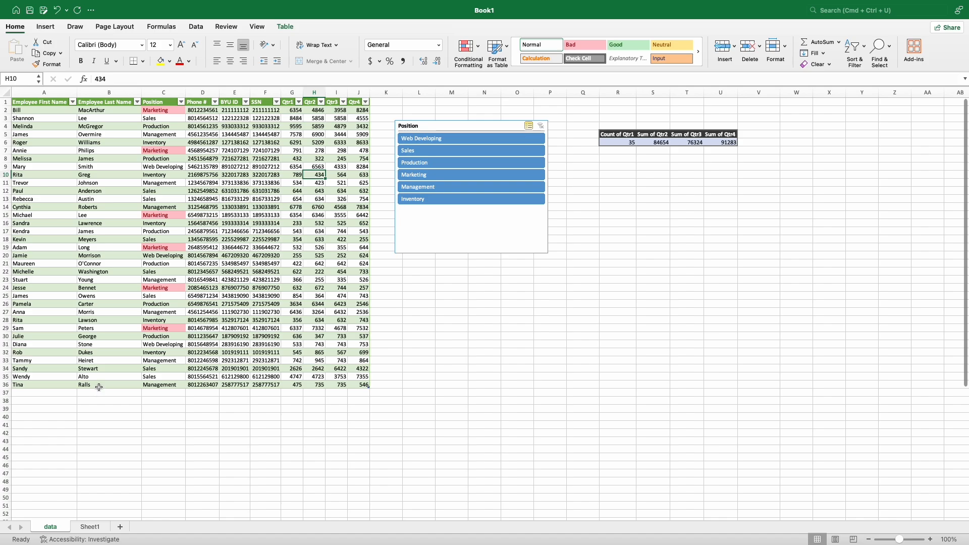
Insert a blank table column between Employee First Name and Employee Last Name
drag(96, 385, 16, 111)
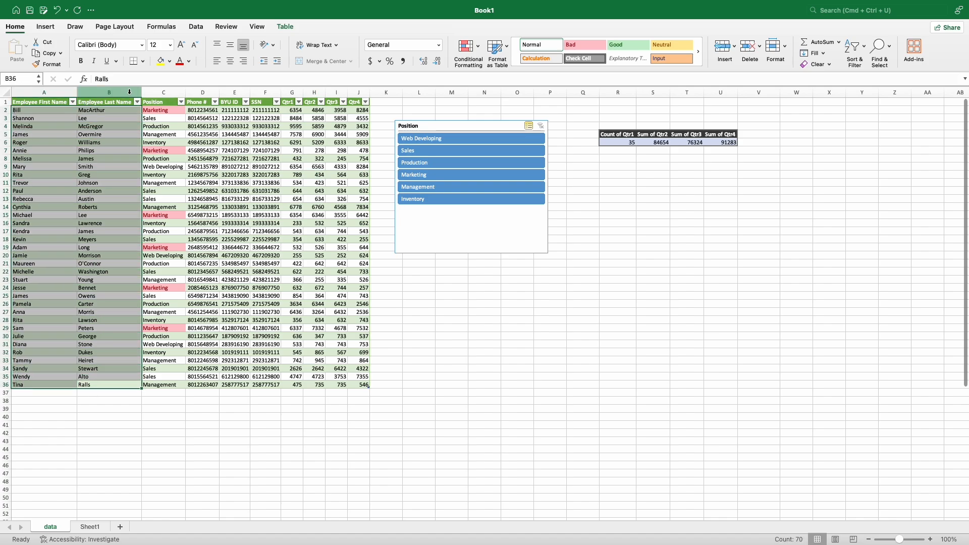
click(132, 92)
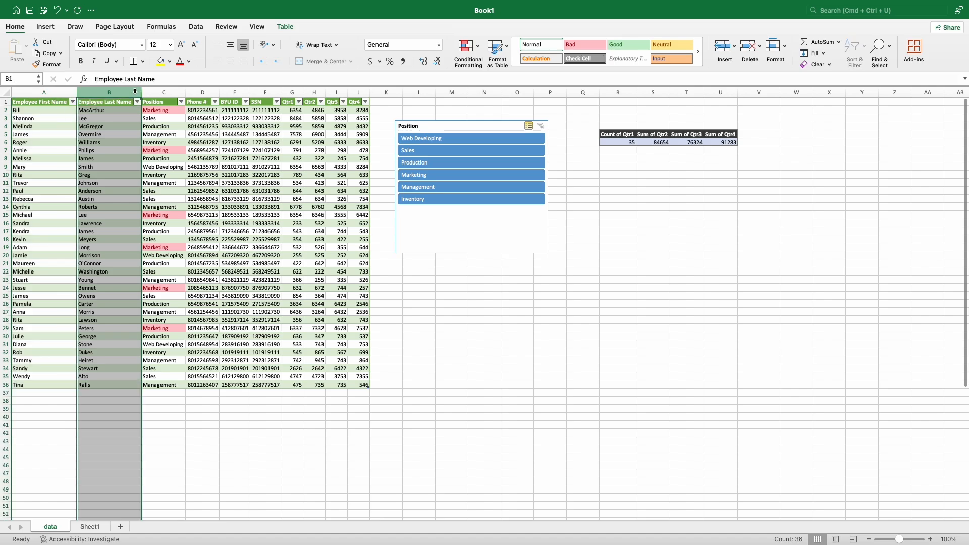
right_click(135, 92)
click(151, 149)
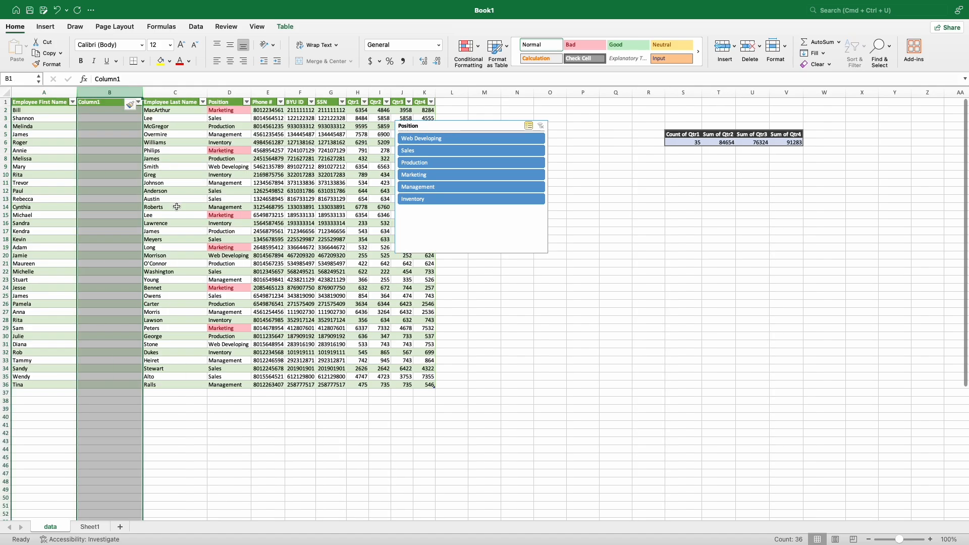
click(102, 104)
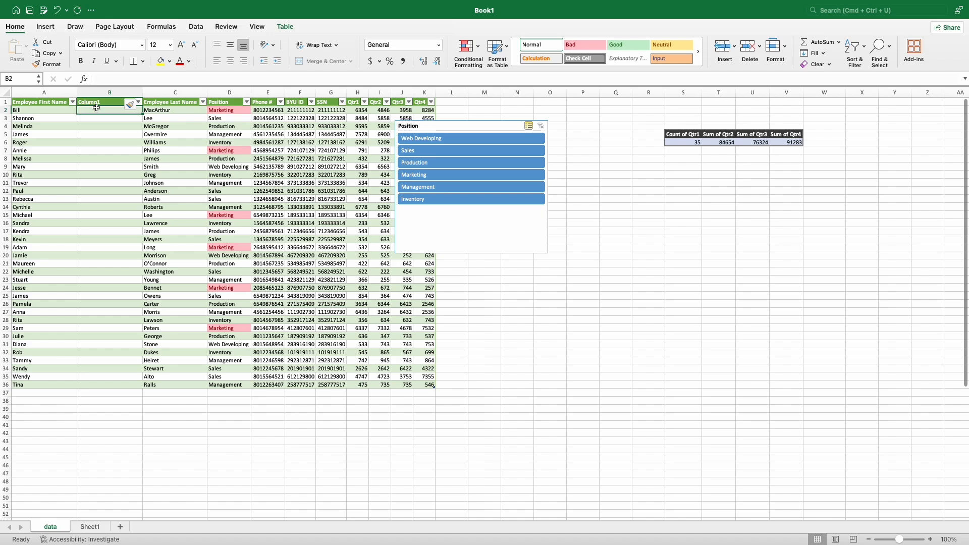
right_click(97, 104)
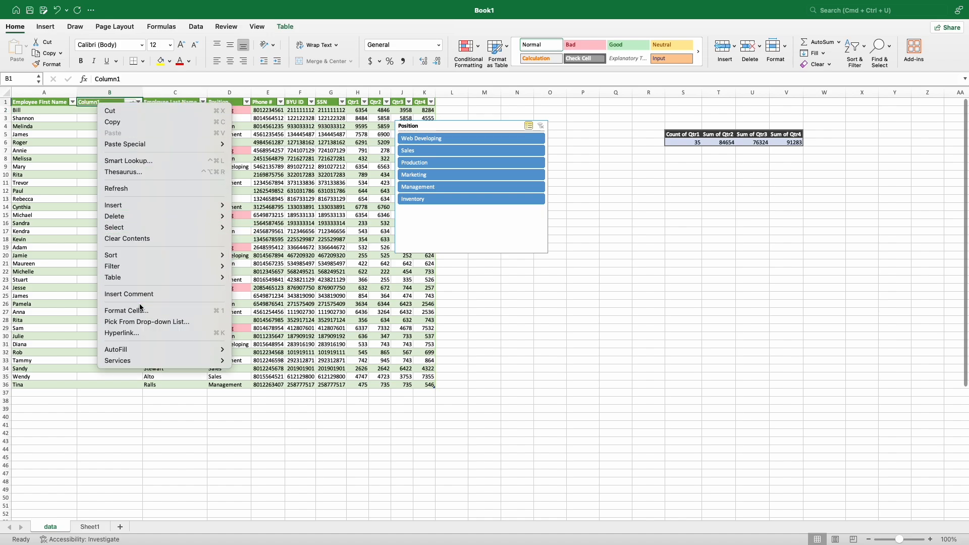
click(90, 113)
Start a CONCATENATE formula in B2 with the same row's Employee First Name as the first text argument
click(93, 110)
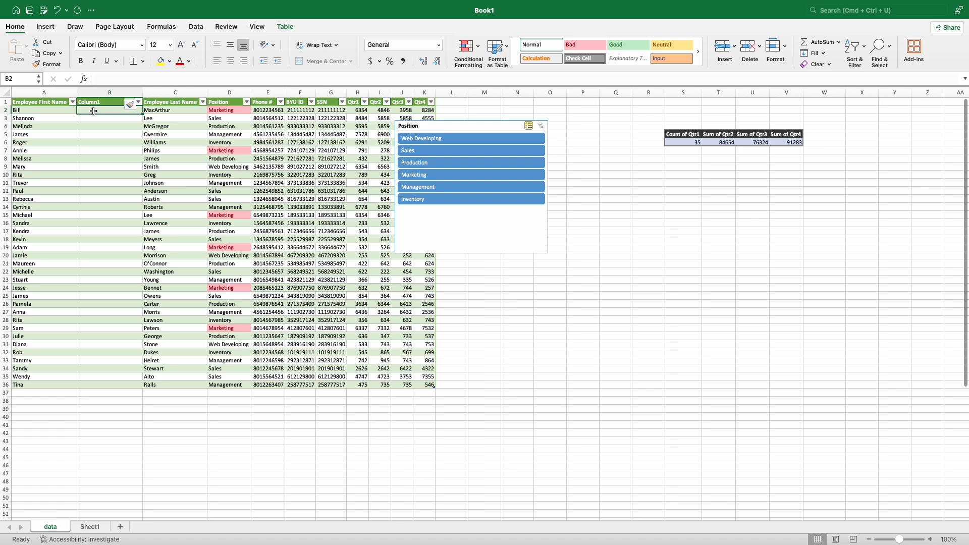
text(=)
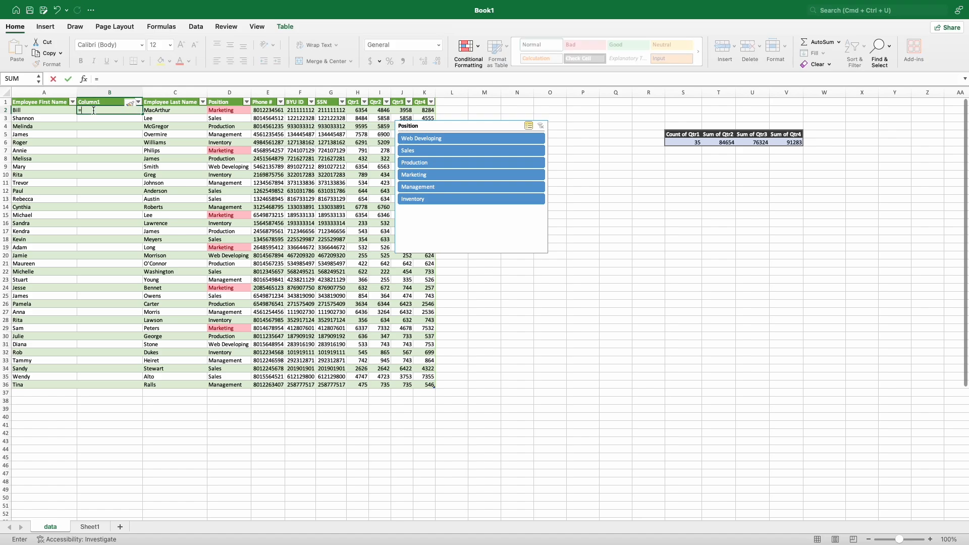
text(CONC)
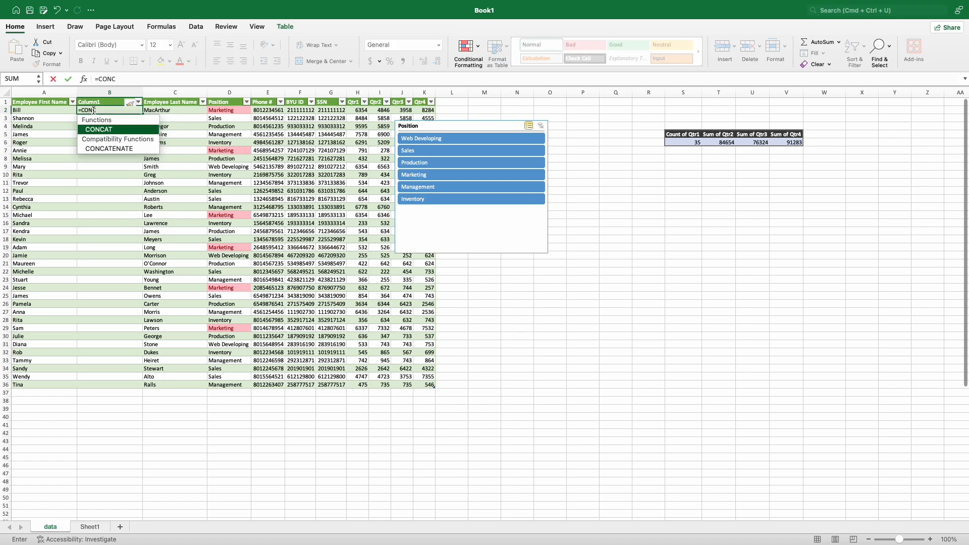
key(Down)
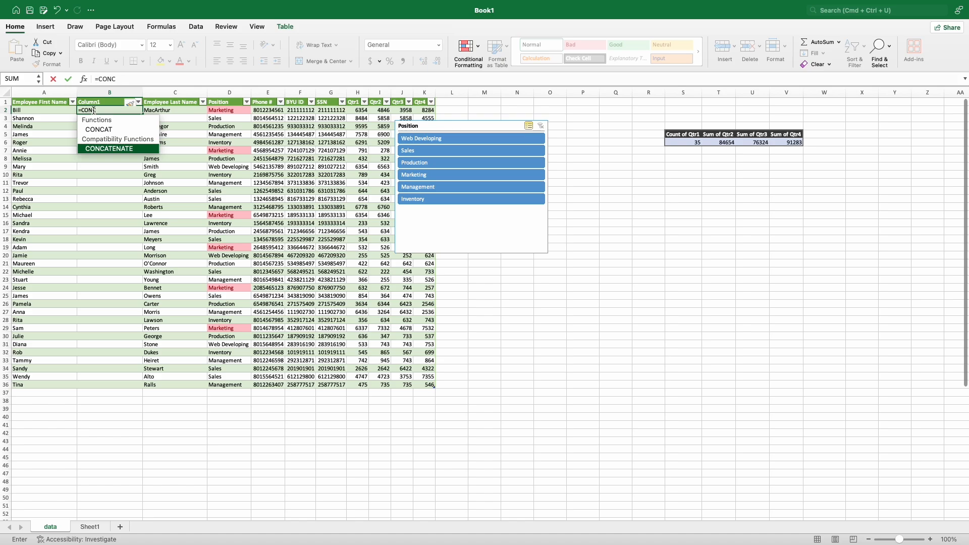
double_click(105, 148)
click(163, 78)
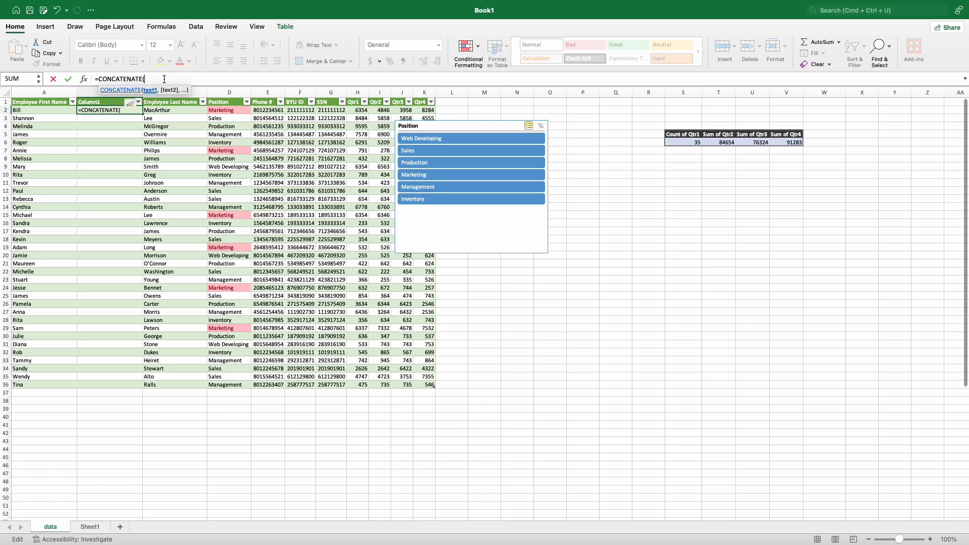
click(55, 112)
text(,)
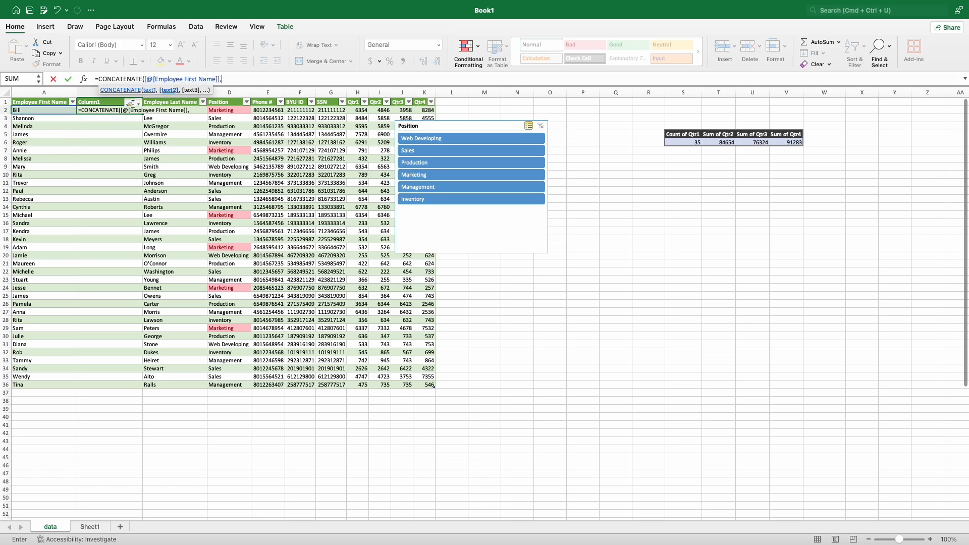
Complete the B2 formula with an empty text string "" and C2 as the remaining arguments, and enter it
text("")
key(BackSpace)
key(BackSpace)
text(C2)
key(BackSpace)
key(BackSpace)
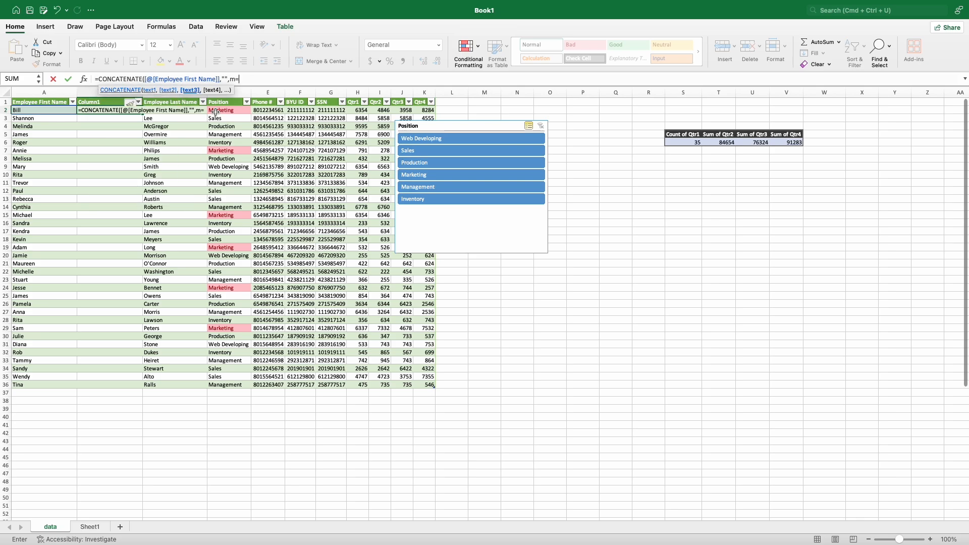
text(,C2))
key(Return)
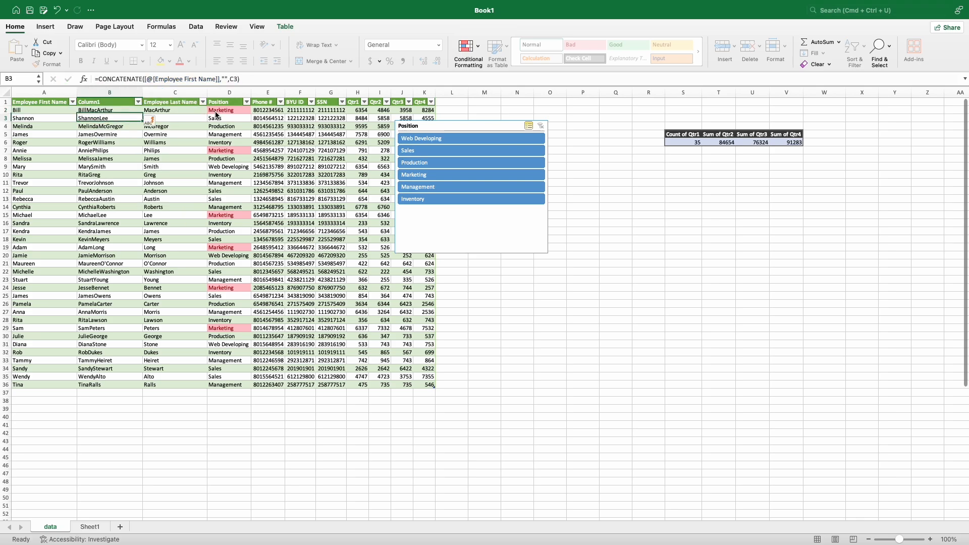
Change the separator in the B2 CONCATENATE formula to a quoted space " " between first and last name
click(113, 110)
click(225, 79)
text(" ",)
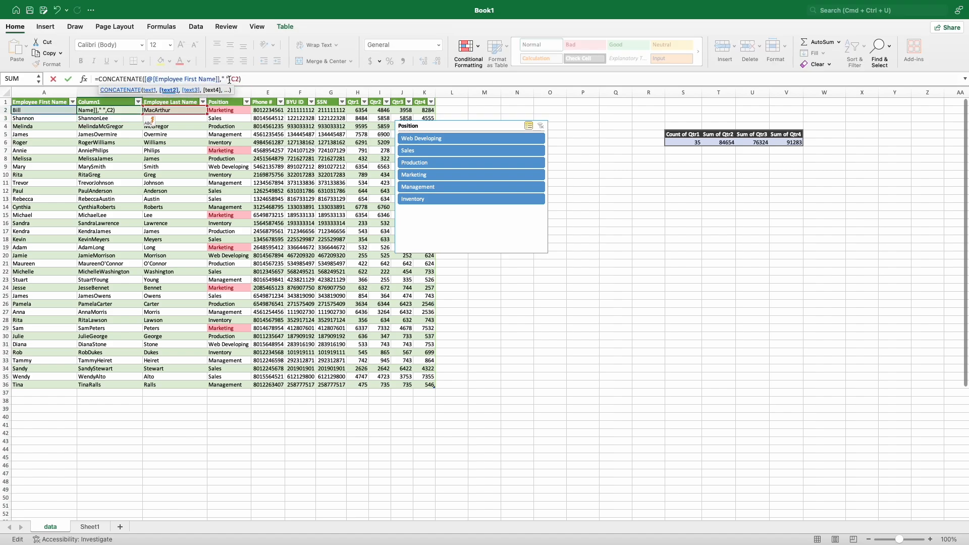
click(69, 79)
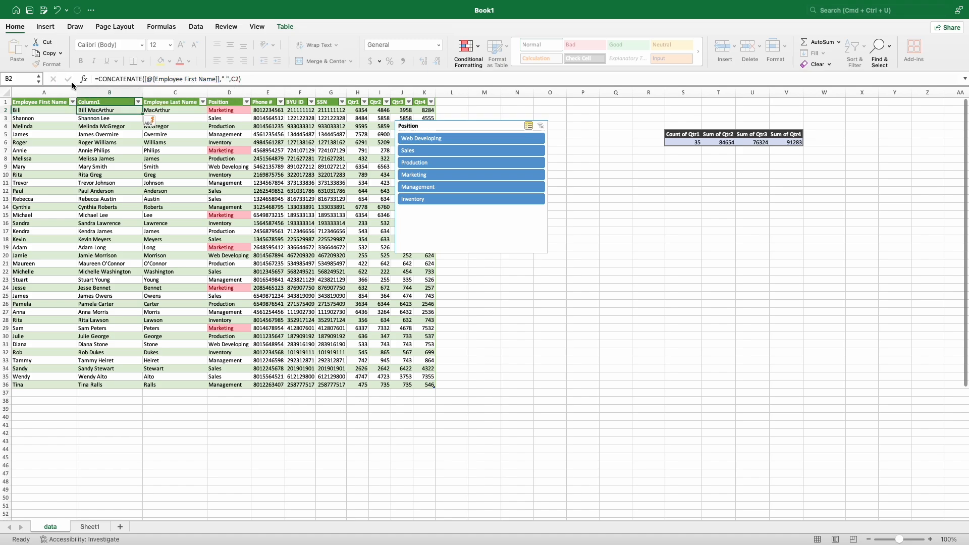
Move the Position slicer off the employee table into the empty area between the table and the PivotTable
click(164, 118)
click(186, 199)
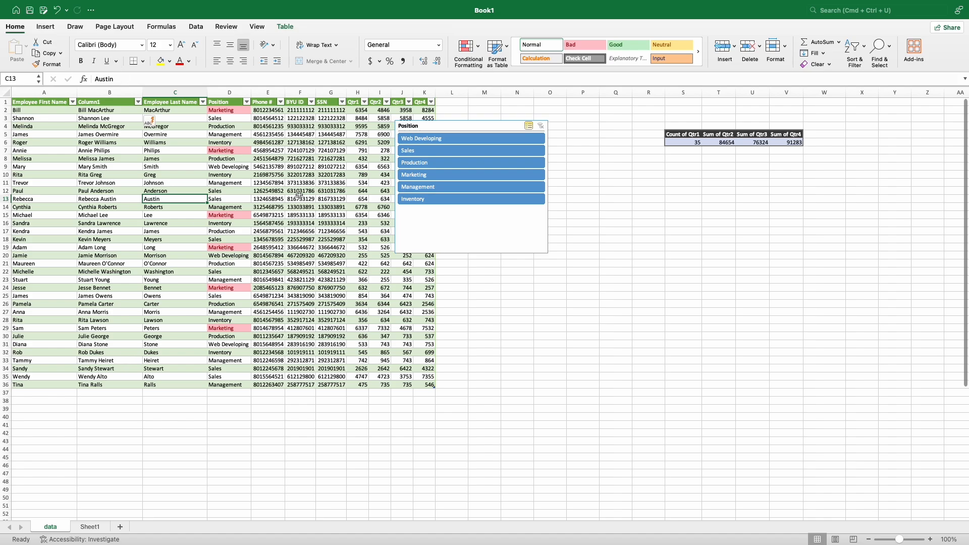
click(438, 125)
drag(437, 126, 535, 123)
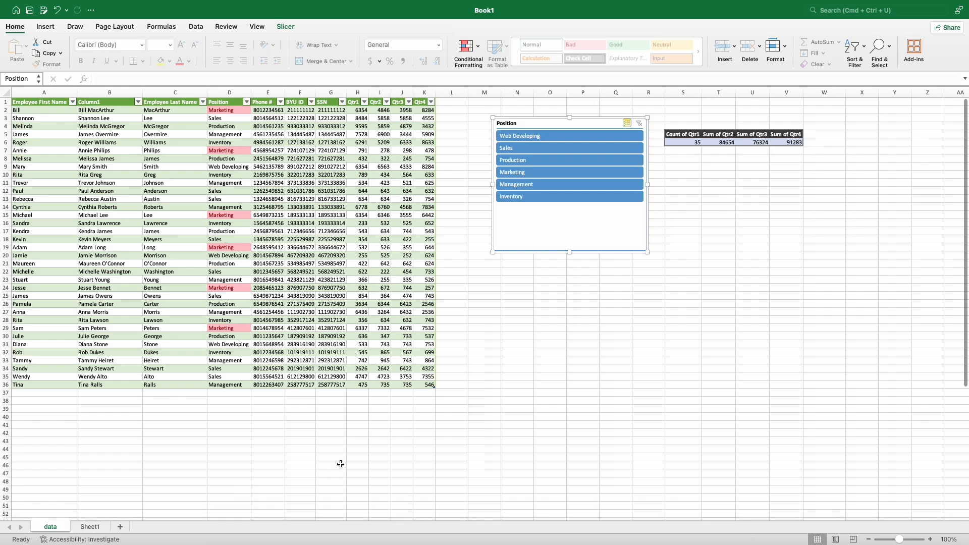
mouse_move(650, 1)
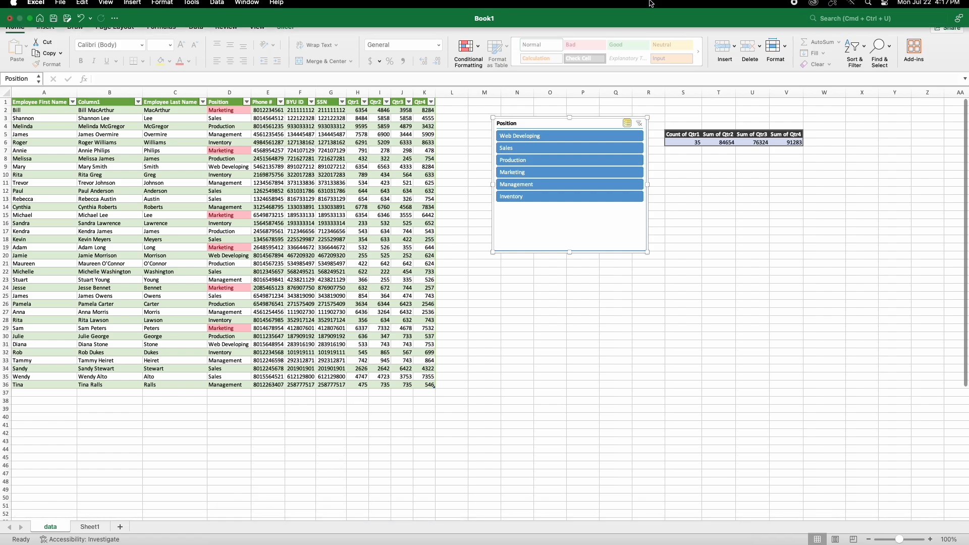